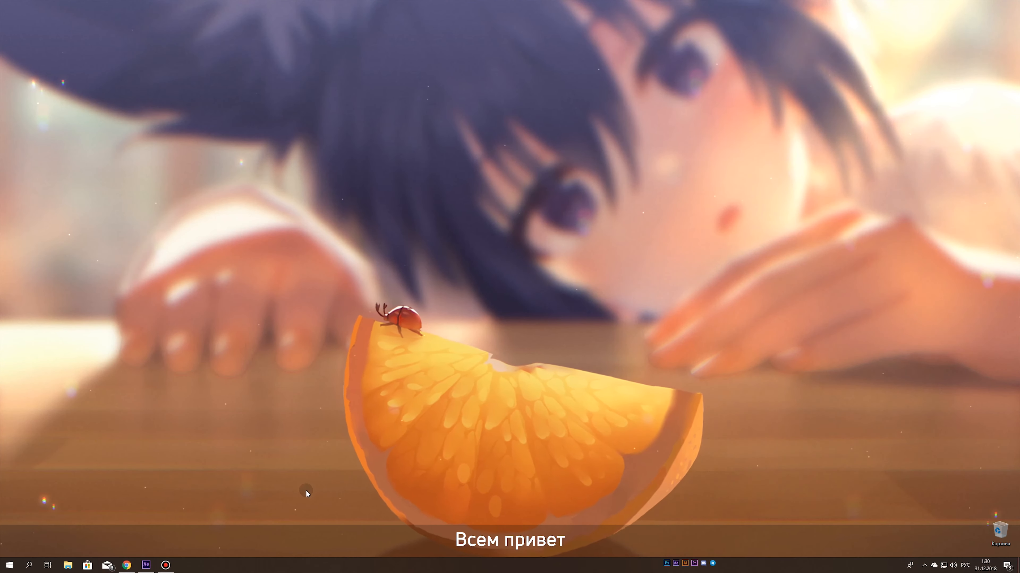
# - Switch to After Effects and create a UHD 4K composition named Test at 23,976 frames per second
pyautogui.click(147, 565)
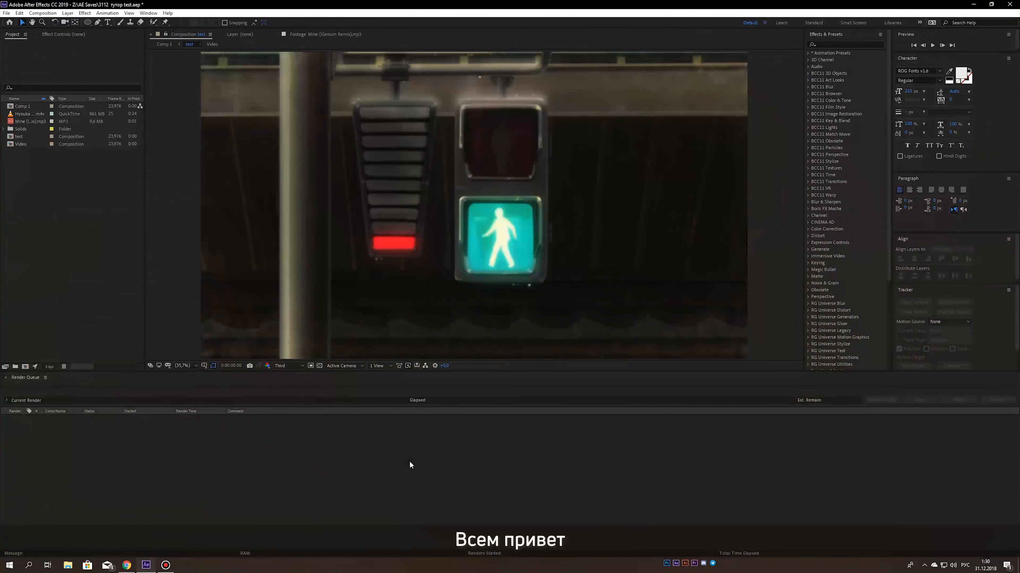
pyautogui.click(59, 248)
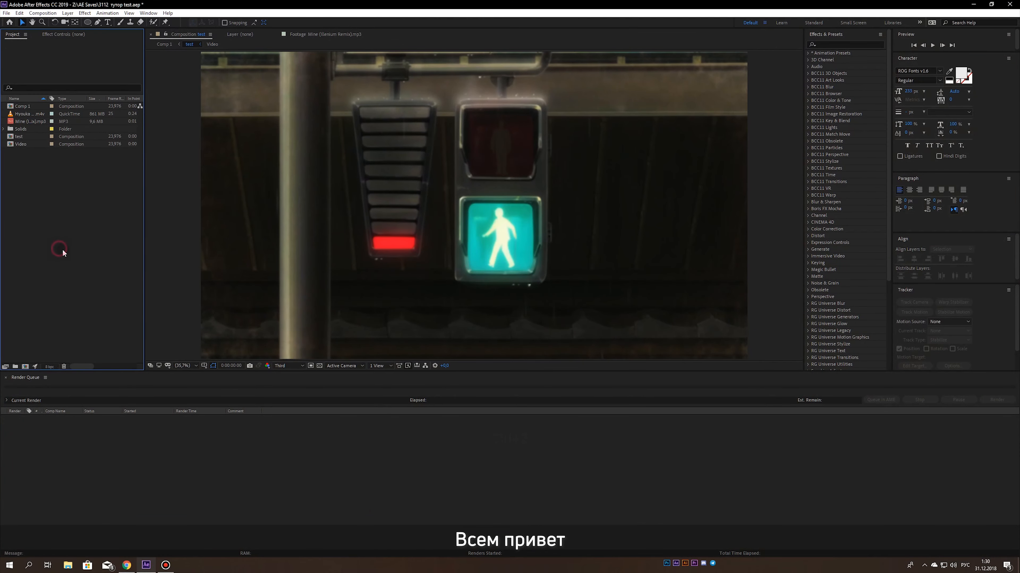
pyautogui.click(52, 15)
pyautogui.click(52, 30)
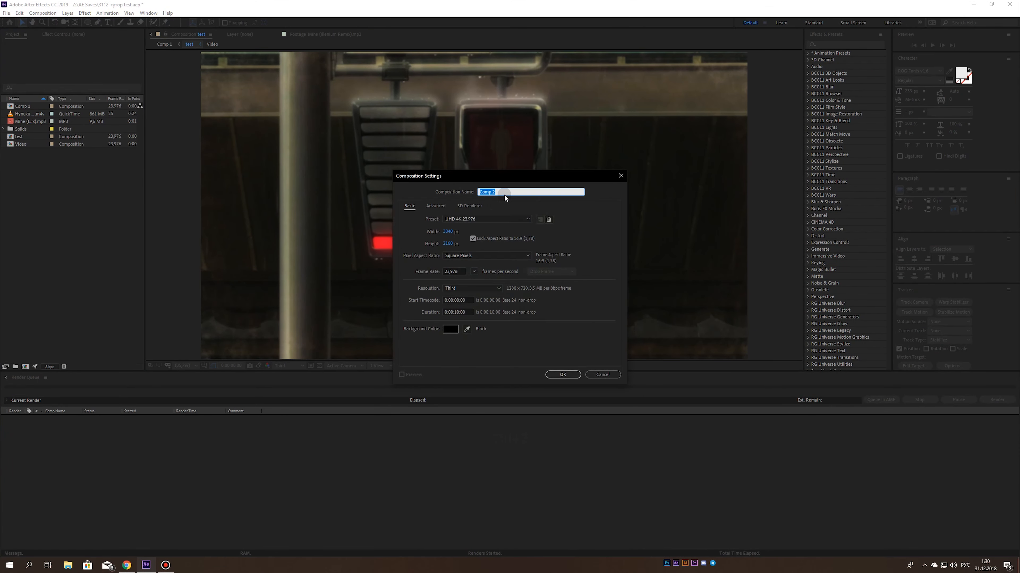
pyautogui.press('shift')
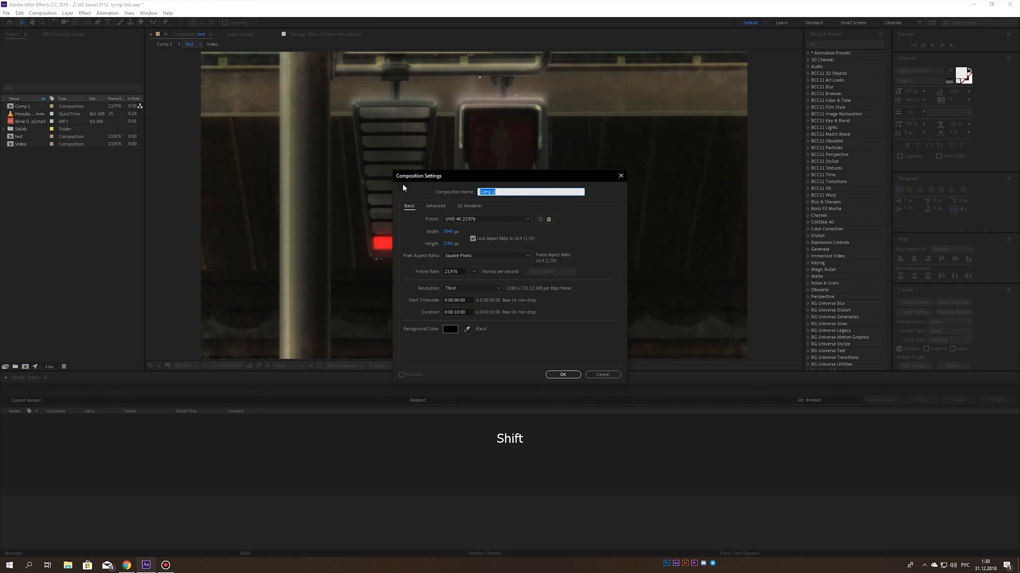
pyautogui.write('Test')
pyautogui.click(473, 272)
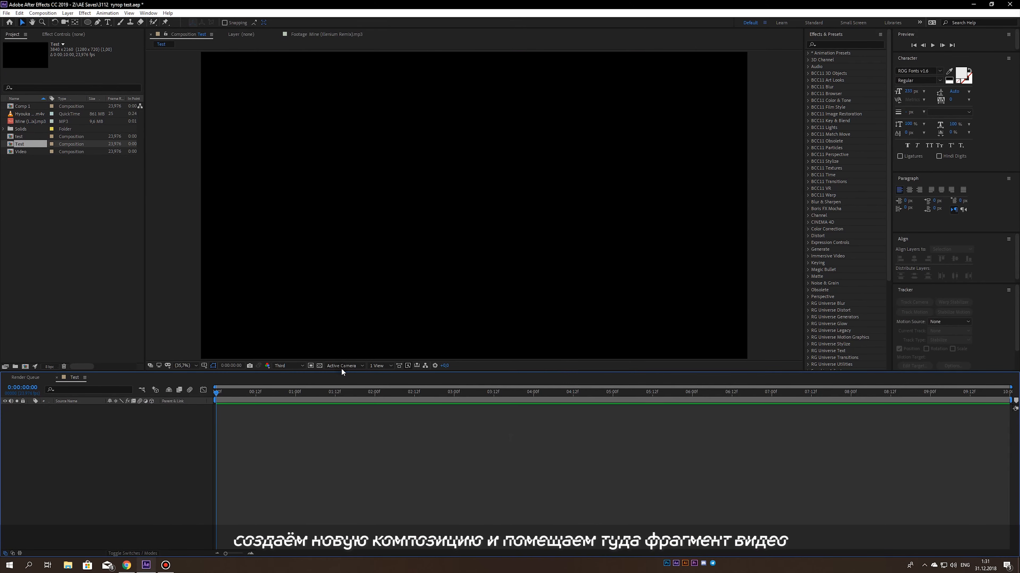
# - Open the Hyouka footage at the traffic-light shot and add its marked range to the Test composition
pyautogui.doubleClick(31, 114)
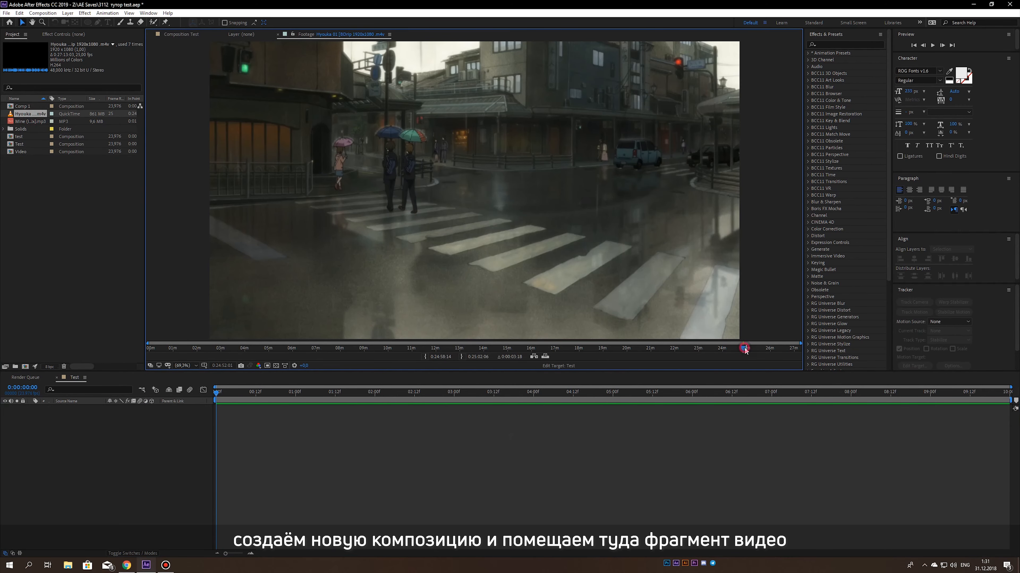
pyautogui.moveTo(745, 349); pyautogui.dragTo(747, 351)
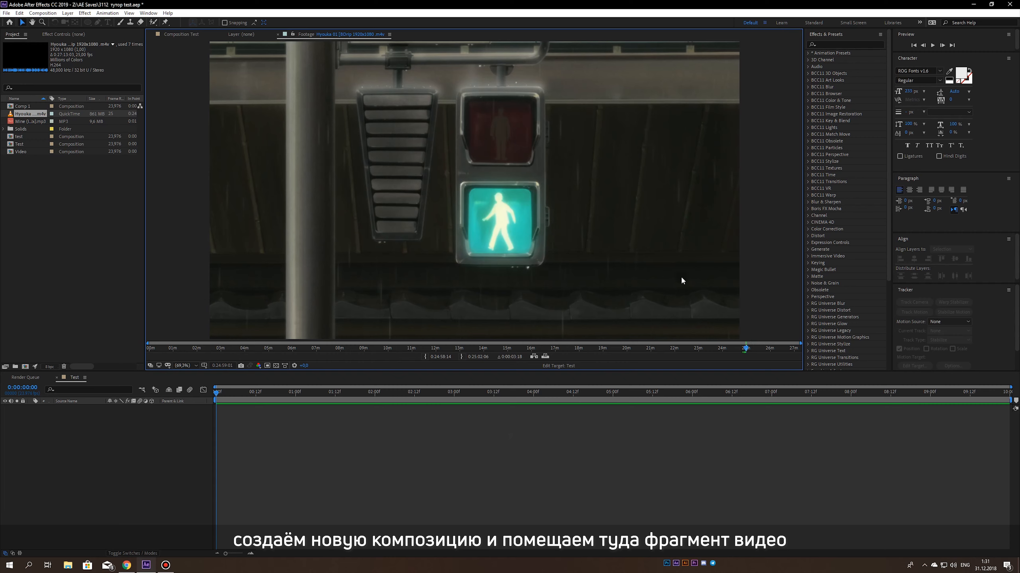
pyautogui.click(544, 356)
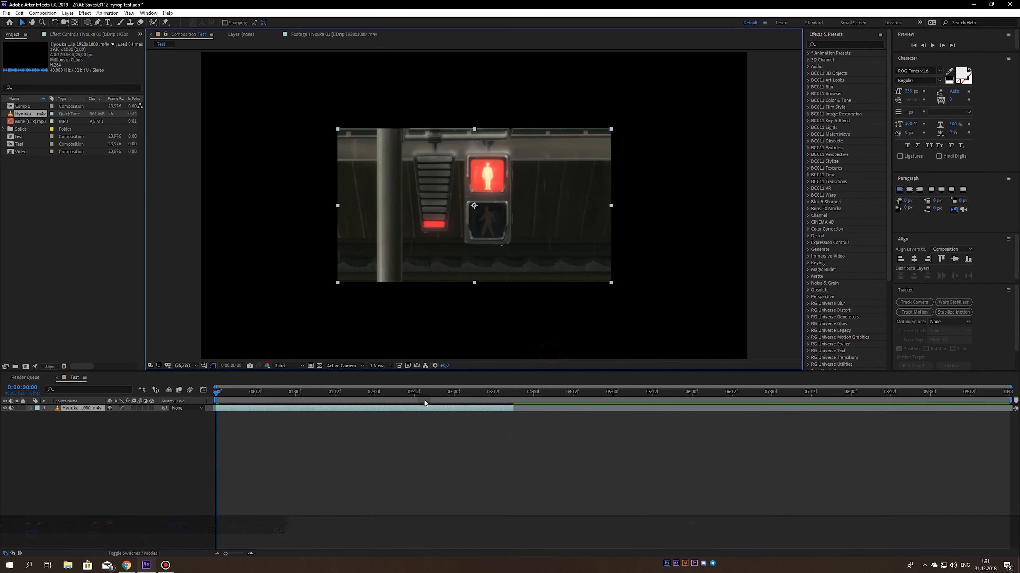
# - Set the Hyouka clip's scale to 200% so that it fills the composition frame
pyautogui.moveTo(288, 399); pyautogui.dragTo(360, 410)
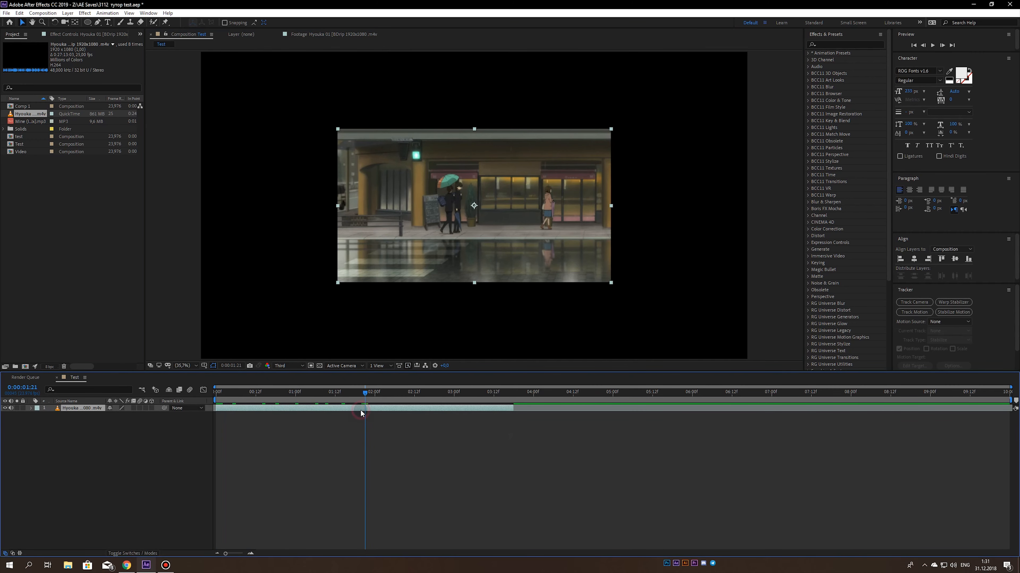
pyautogui.rightClick(360, 414)
pyautogui.click(68, 410)
pyautogui.write('s')
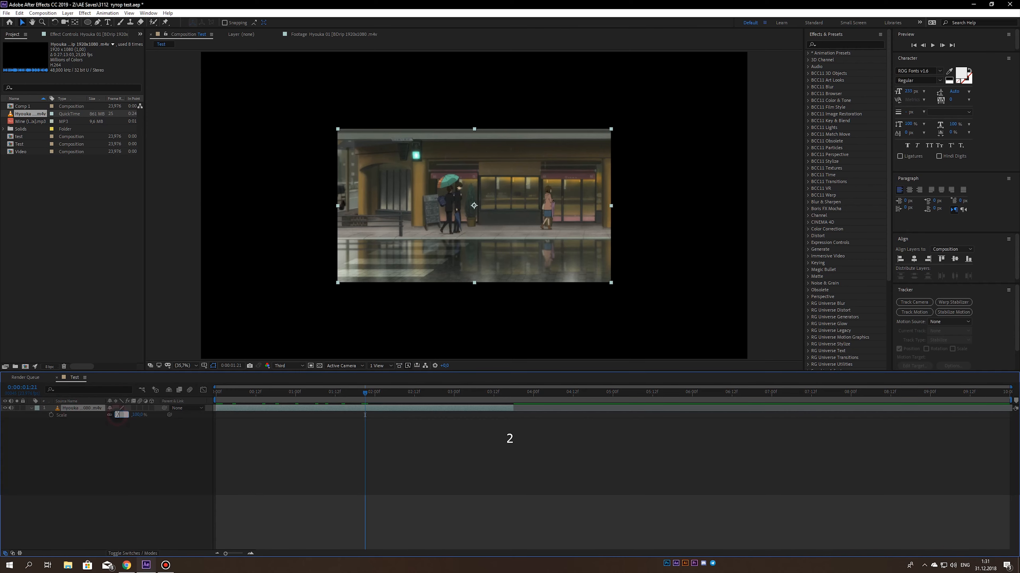
pyautogui.write('200')
pyautogui.click(130, 443)
# - Trim the clip's start and end to the traffic-light shot, ending it at 0:00:02:22
pyautogui.moveTo(337, 399); pyautogui.dragTo(449, 404)
pyautogui.hotkey('alt', '[')
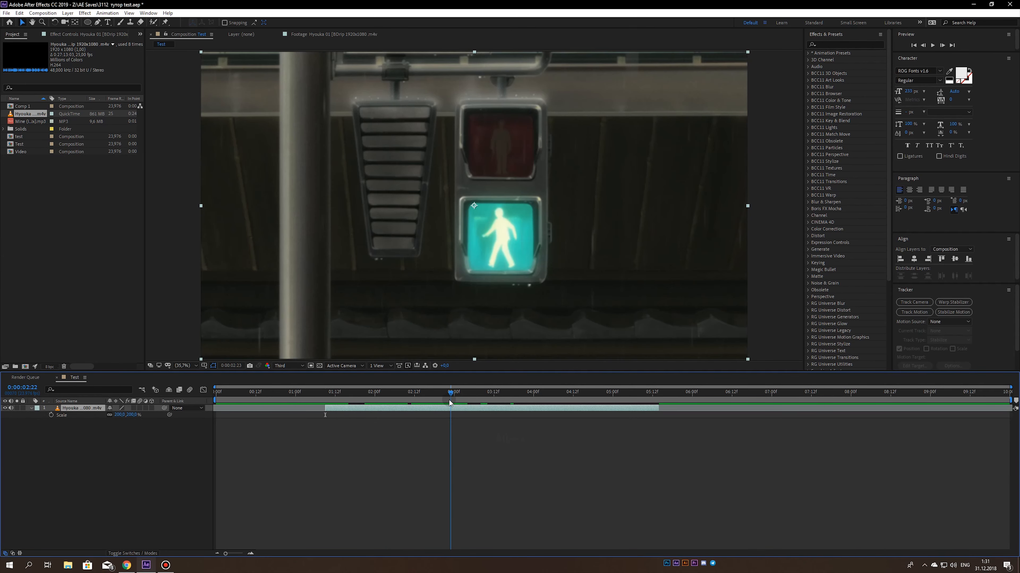
pyautogui.hotkey('alt', ']')
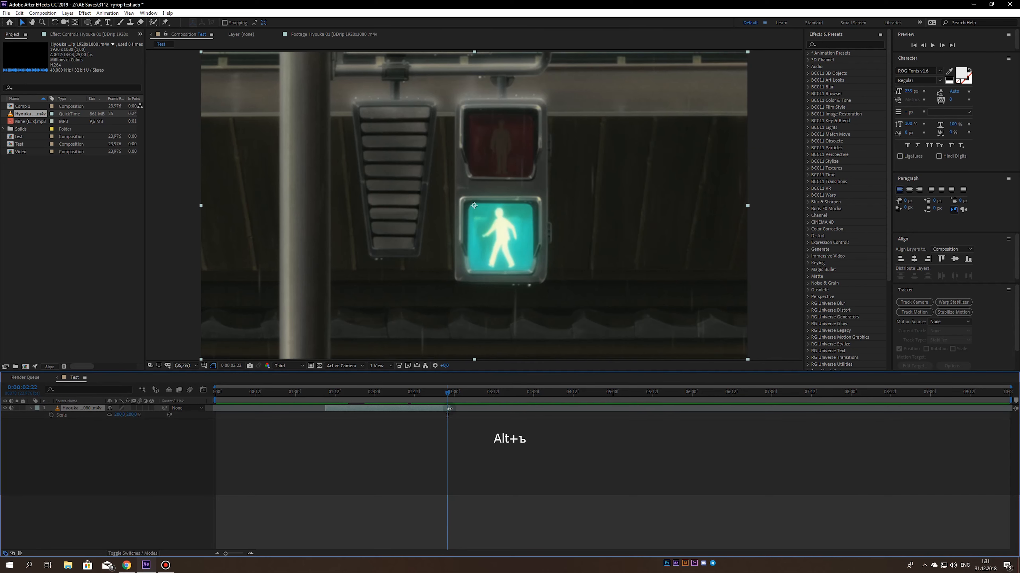
# - Move the trimmed clip to the beginning of the composition and save the project
pyautogui.click(384, 394)
pyautogui.press('Home')
pyautogui.moveTo(354, 408); pyautogui.dragTo(243, 410)
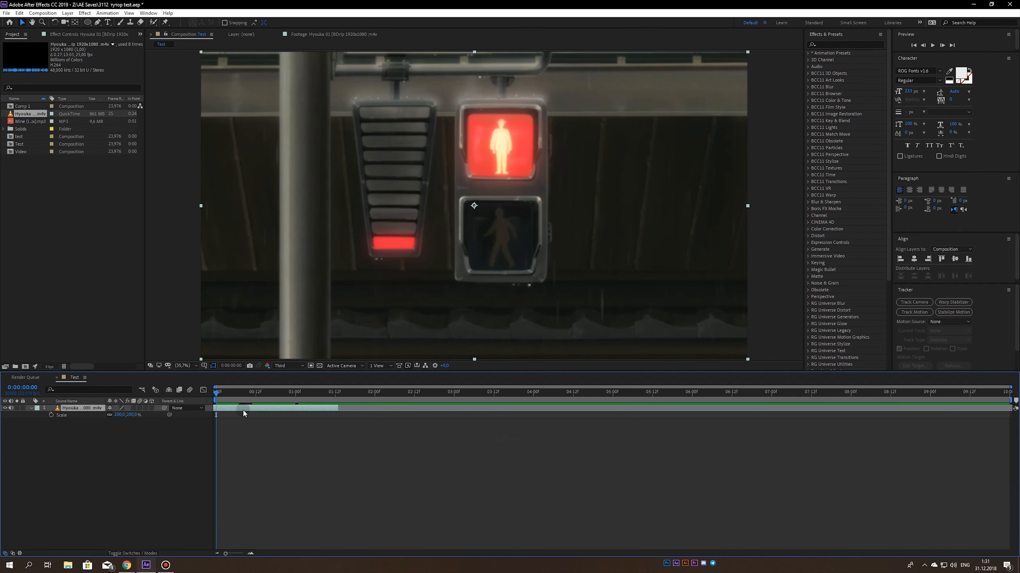
pyautogui.click(236, 440)
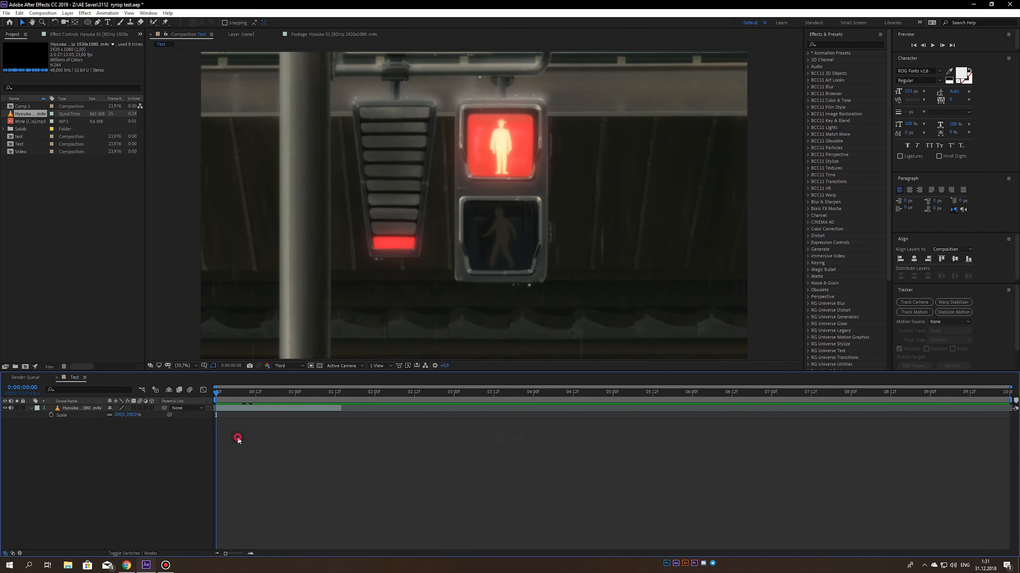
pyautogui.hotkey('ctrl', 's')
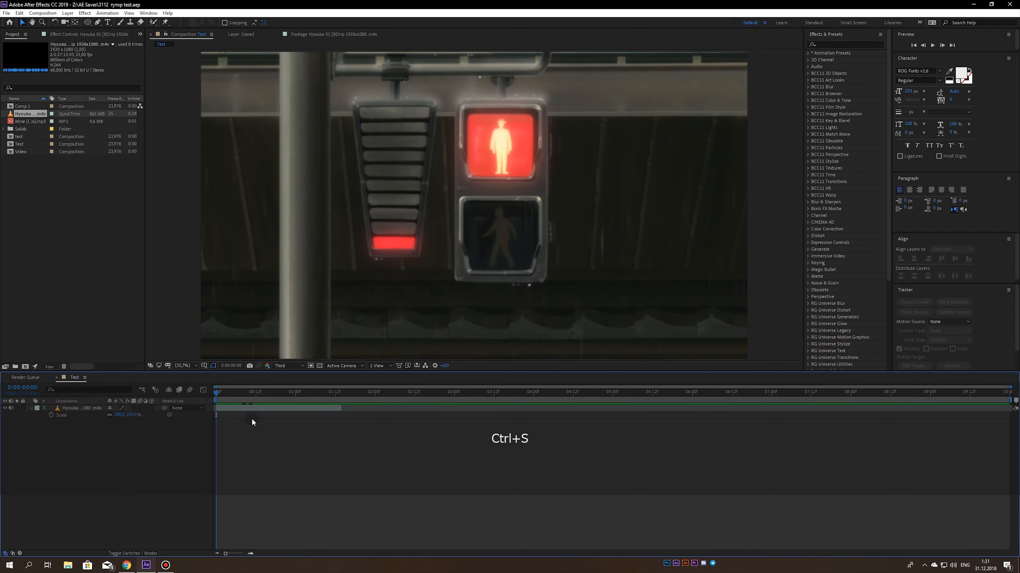
# - Preview the clip, mute its audio and collapse its layer properties
pyautogui.press('KP_0')
pyautogui.press('KP_0')
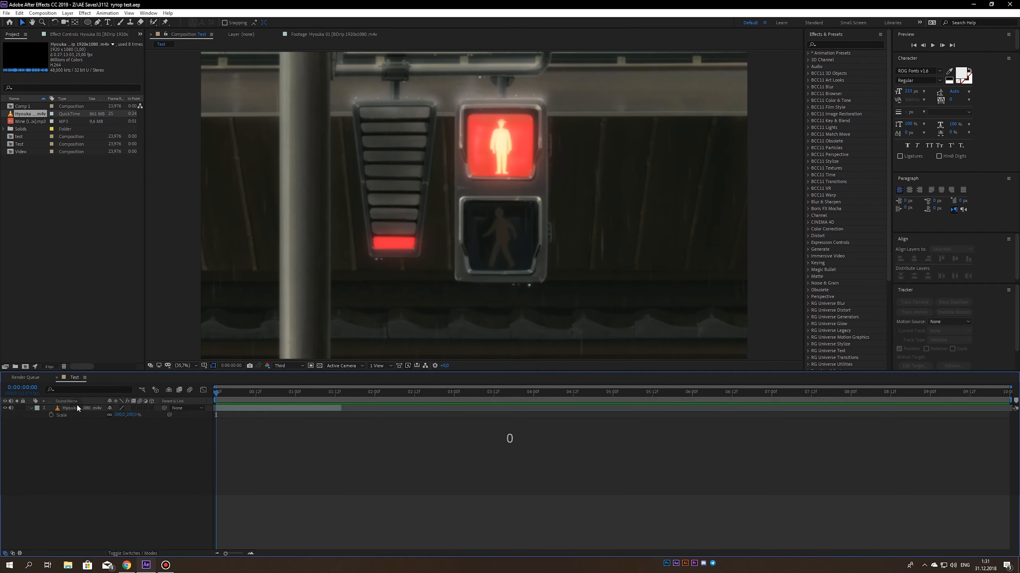
pyautogui.click(11, 408)
pyautogui.click(32, 408)
# - At 0:00:01:02, duplicate the Hyouka layer and rename the copy "null red"
pyautogui.moveTo(216, 407); pyautogui.dragTo(302, 407)
pyautogui.click(299, 408)
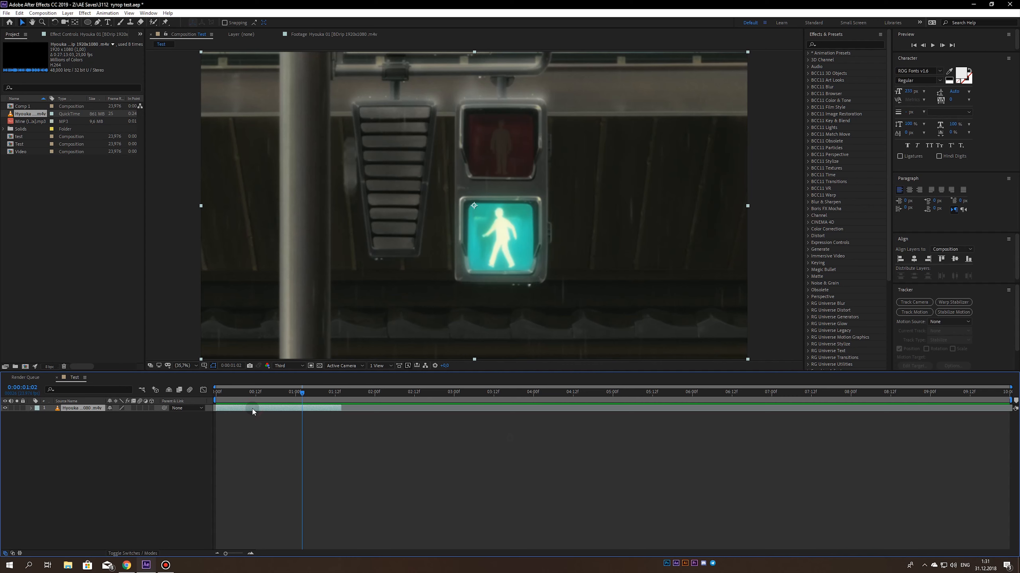
pyautogui.hotkey('ctrl', 'd')
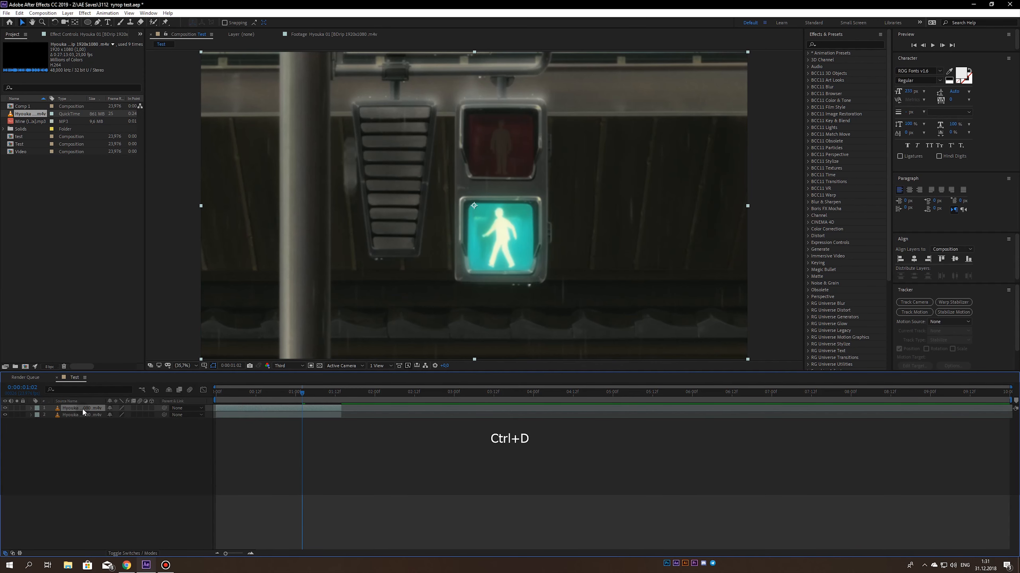
pyautogui.press('Return')
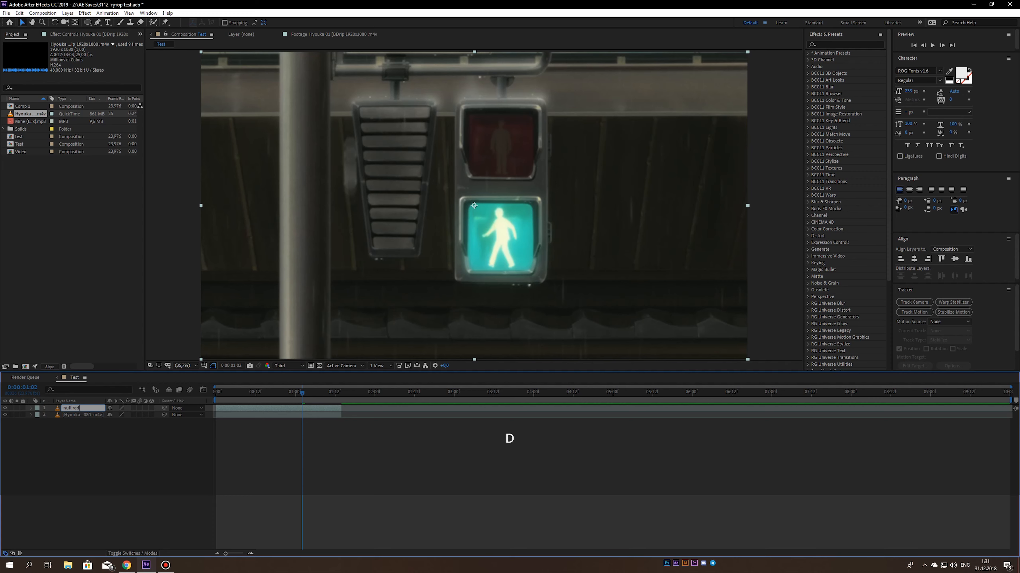
pyautogui.write('null red')
pyautogui.press('Return')
# - Apply Freeze Frame to the null red layer at the current frame, where the red signal is off
pyautogui.rightClick(73, 408)
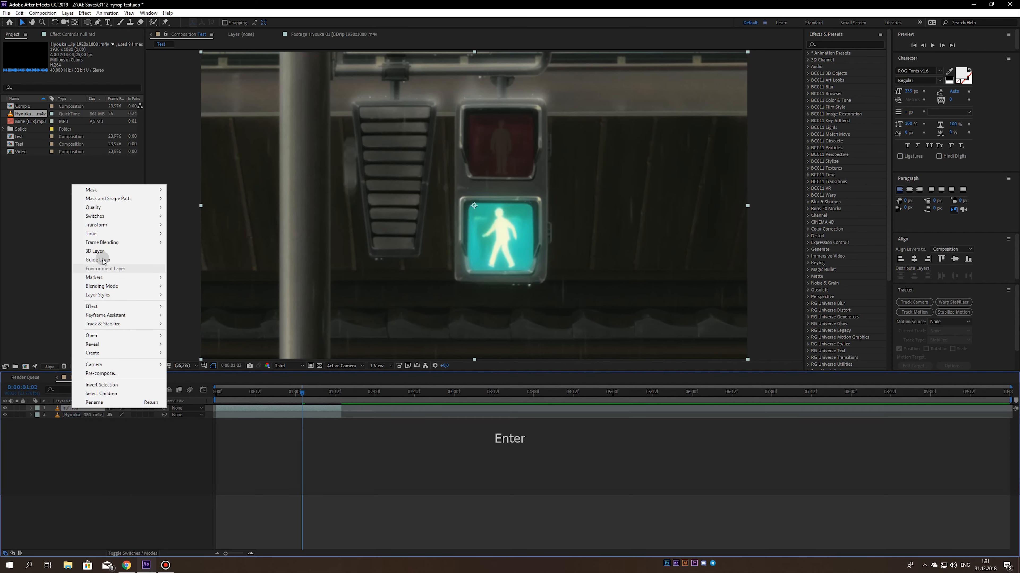
pyautogui.moveTo(120, 234)
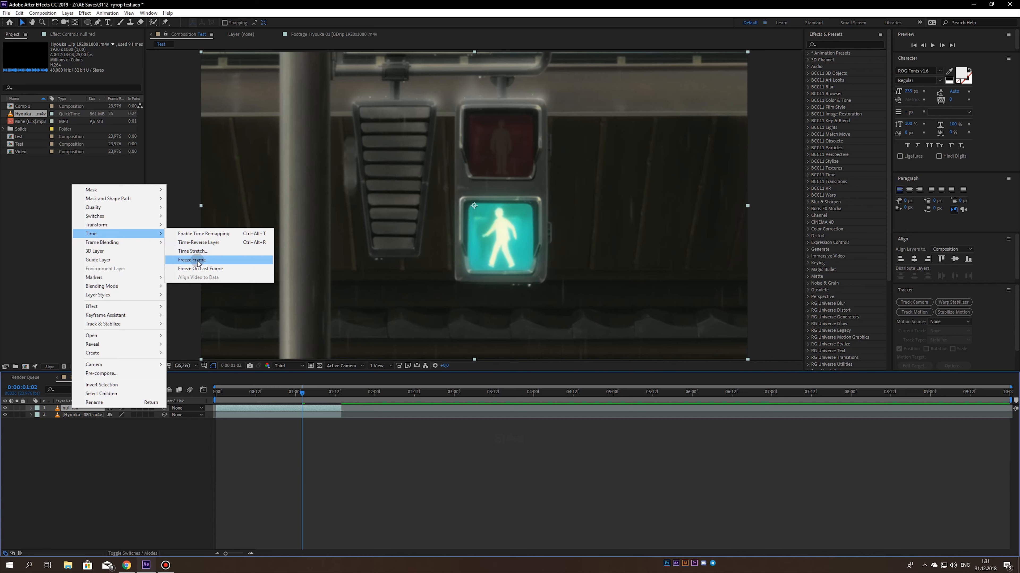
pyautogui.click(192, 260)
# - Draw a four-point Pen mask around the unlit red pedestrian signal on the null red layer and adjust its upper-right corner
pyautogui.click(61, 408)
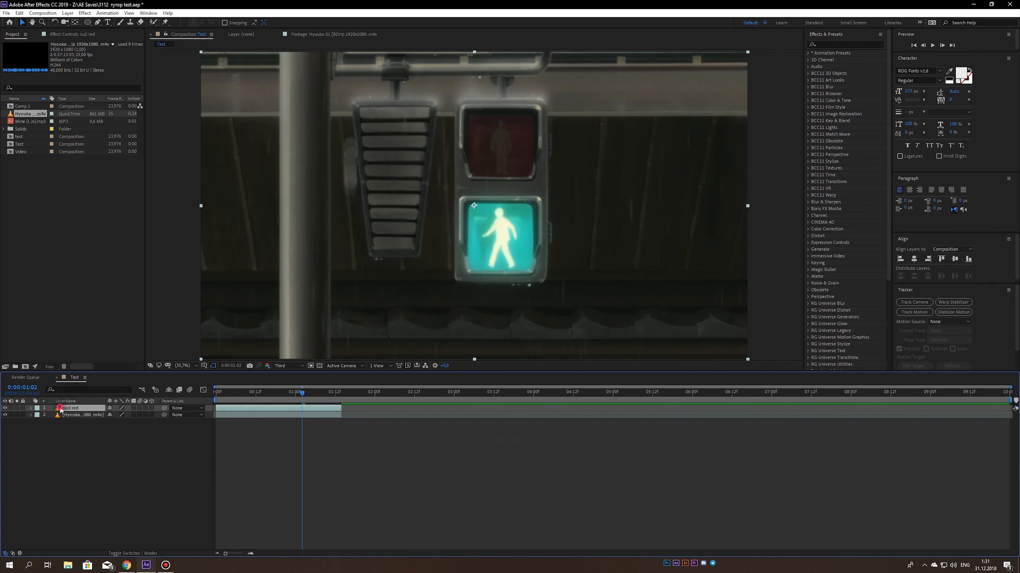
pyautogui.moveTo(87, 24); pyautogui.dragTo(95, 25)
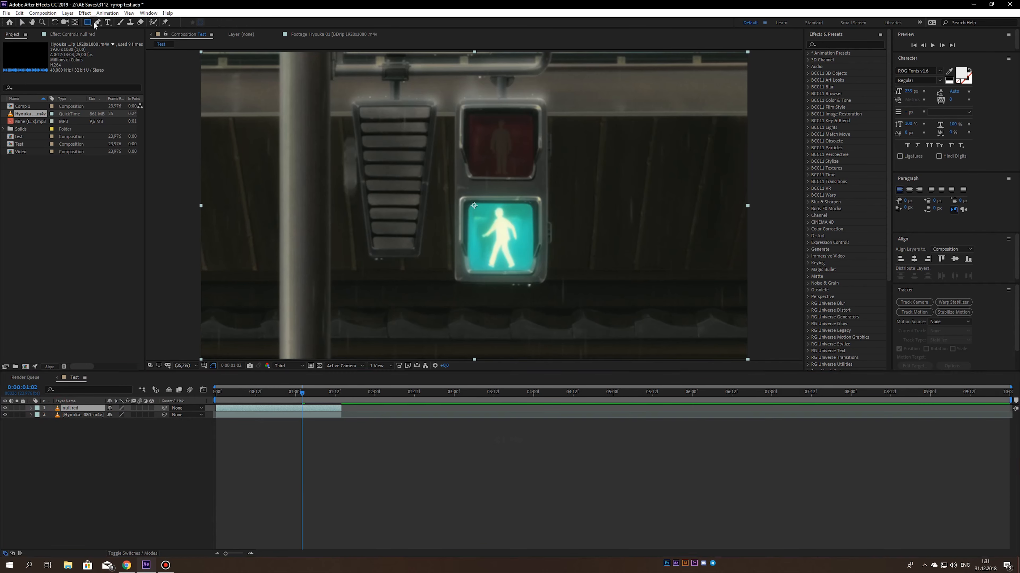
pyautogui.scroll(3, 369, 114)
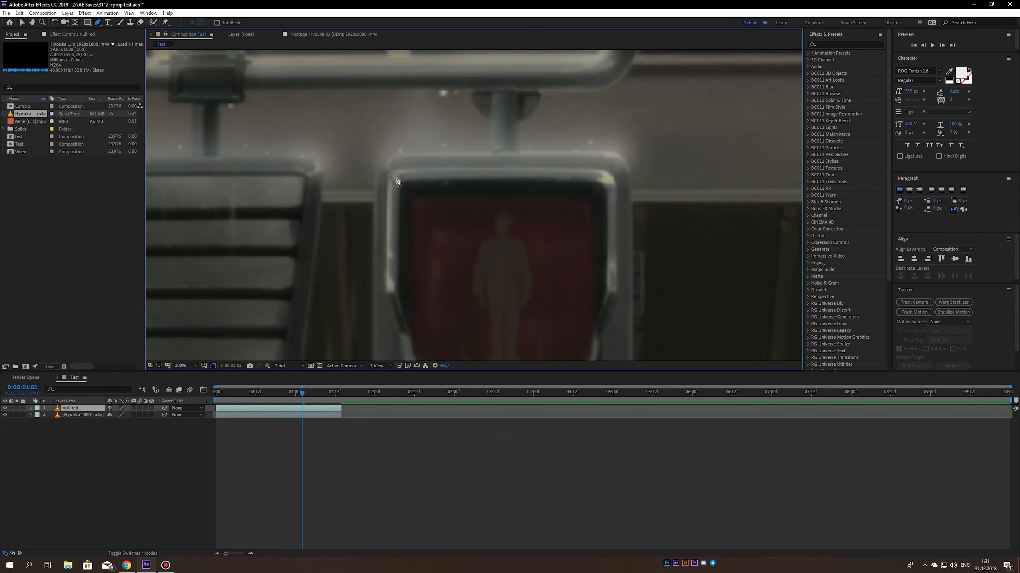
pyautogui.click(289, 369)
pyautogui.scroll(-1, 410, 223)
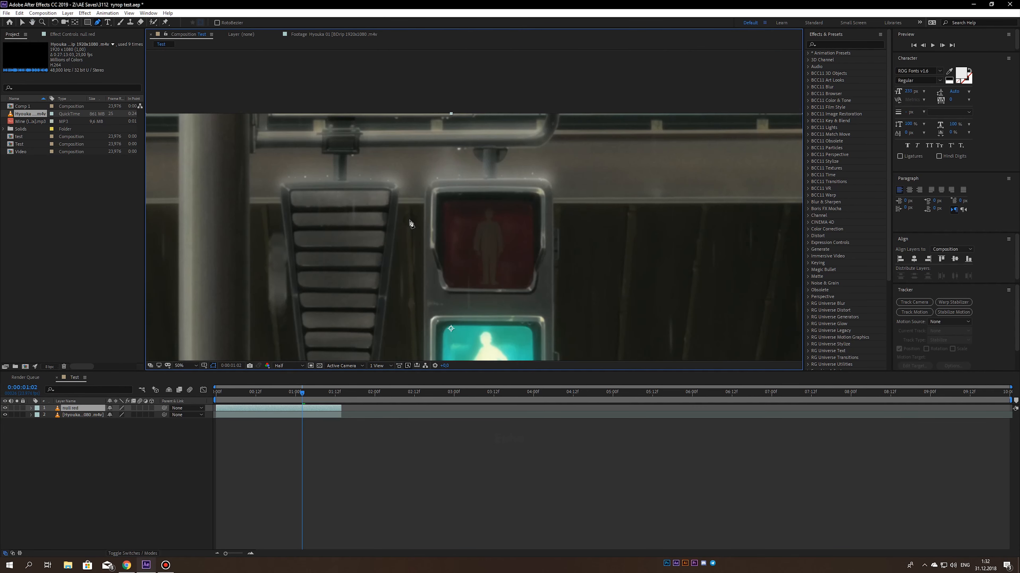
pyautogui.click(435, 182)
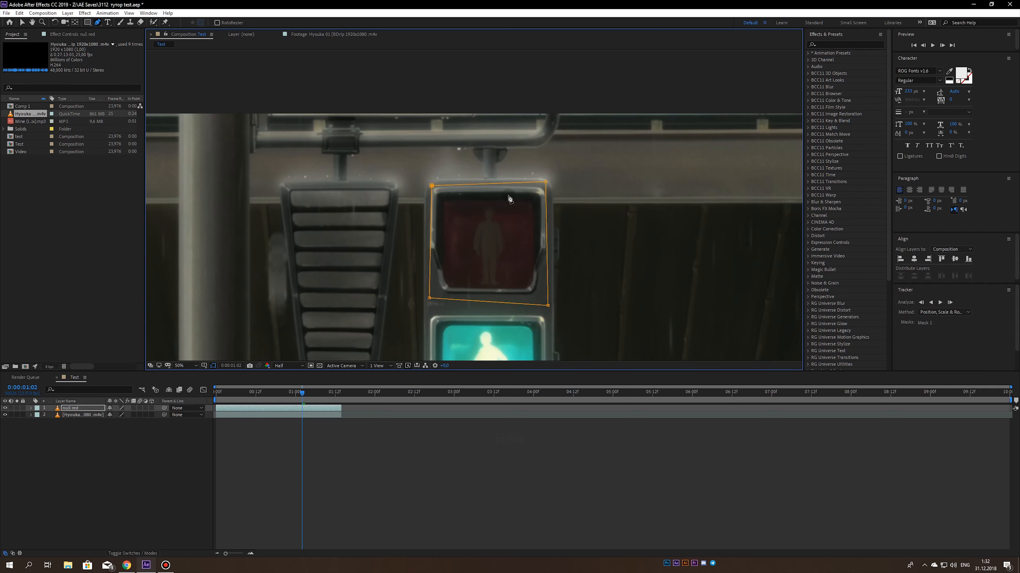
pyautogui.moveTo(546, 183); pyautogui.dragTo(543, 189)
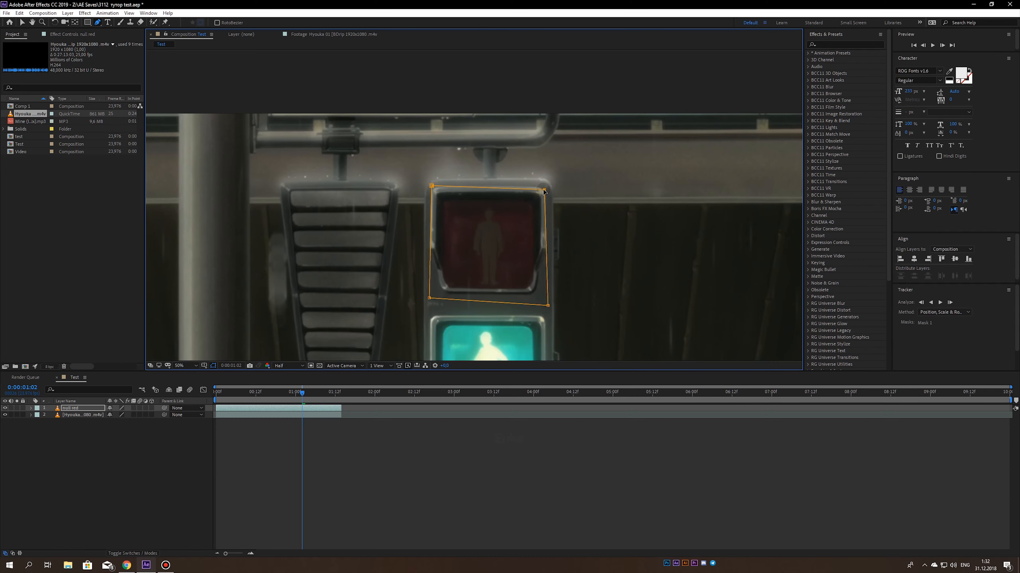
pyautogui.moveTo(506, 261); pyautogui.dragTo(488, 221)
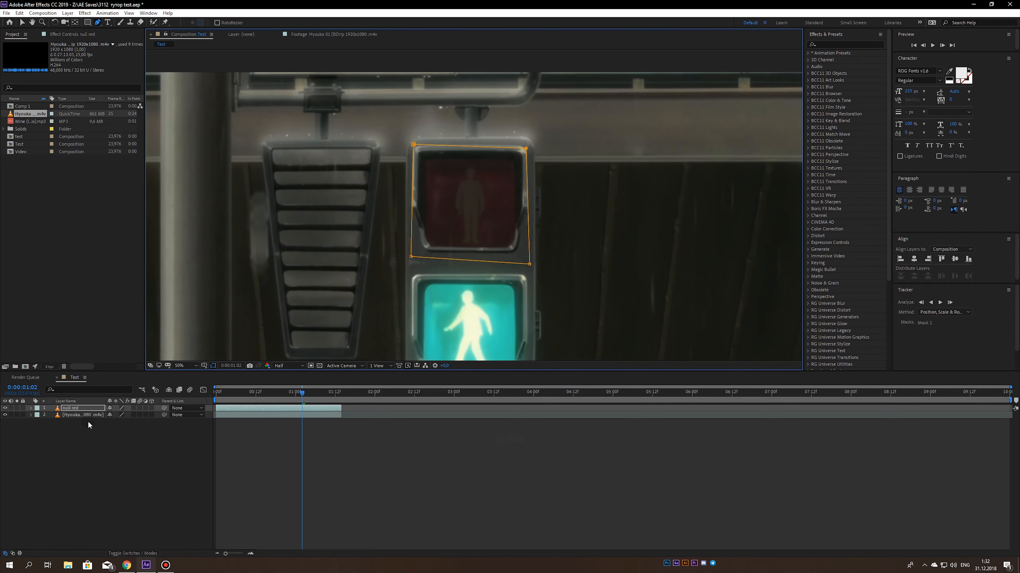
# - Set the null red layer's mask feather to 32 pixels and its mask expansion to 20 pixels
pyautogui.click(82, 410)
pyautogui.press('m')
pyautogui.press('m')
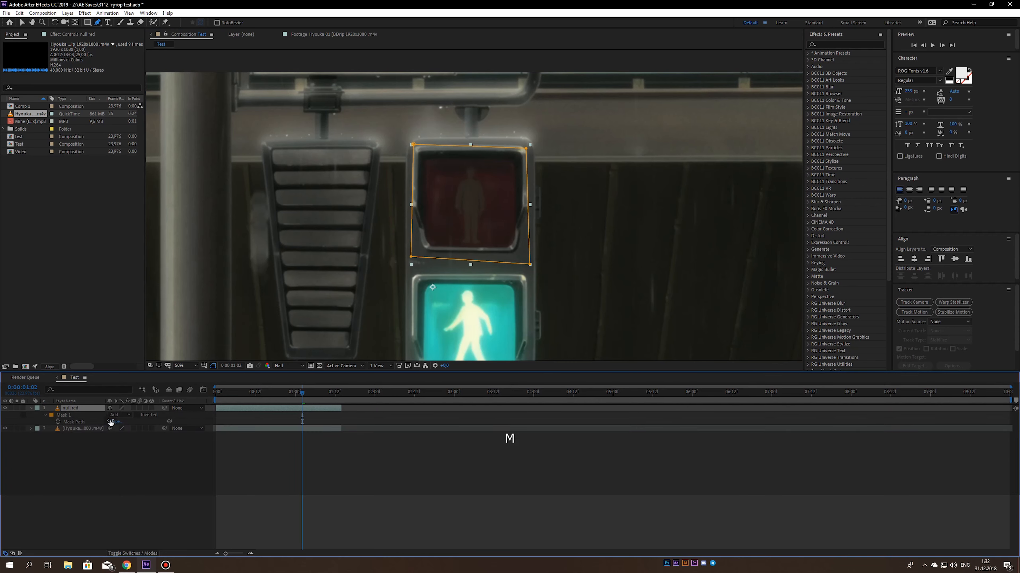
pyautogui.moveTo(112, 443); pyautogui.dragTo(121, 443)
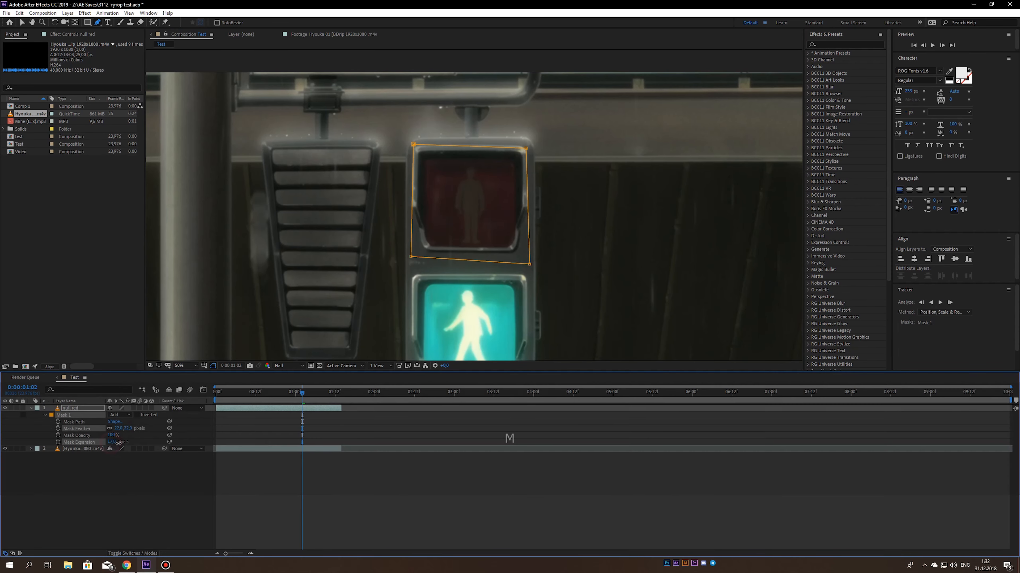
pyautogui.click(66, 485)
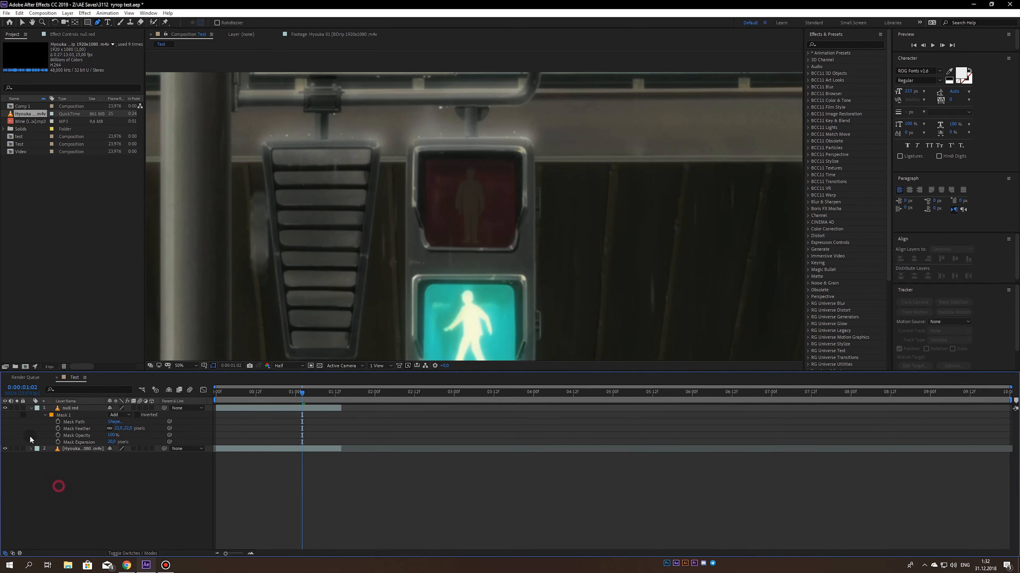
# - Collapse the null red layer, set its label colour to Red and save the project
pyautogui.click(31, 409)
pyautogui.click(71, 408)
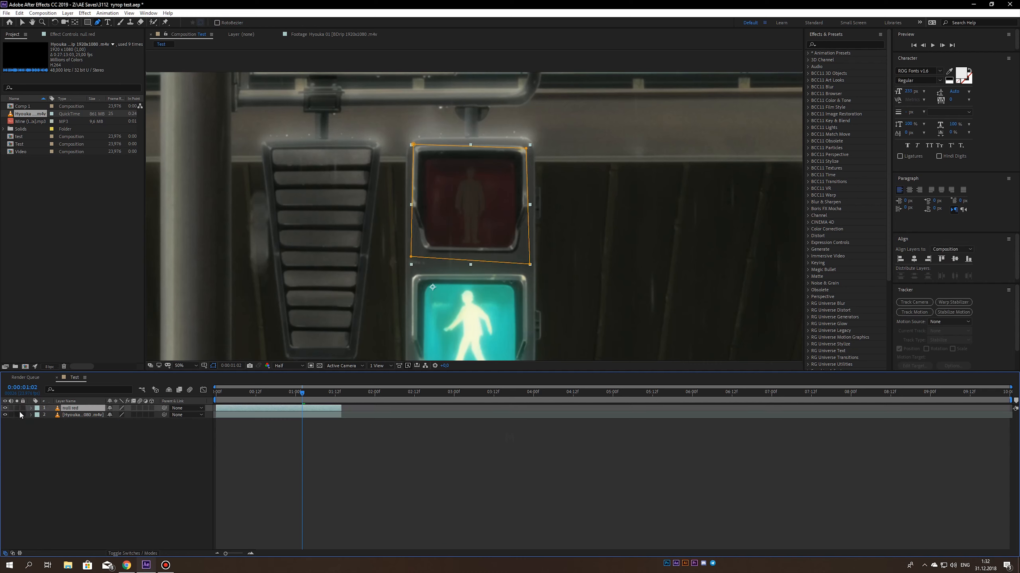
pyautogui.click(35, 409)
pyautogui.click(56, 279)
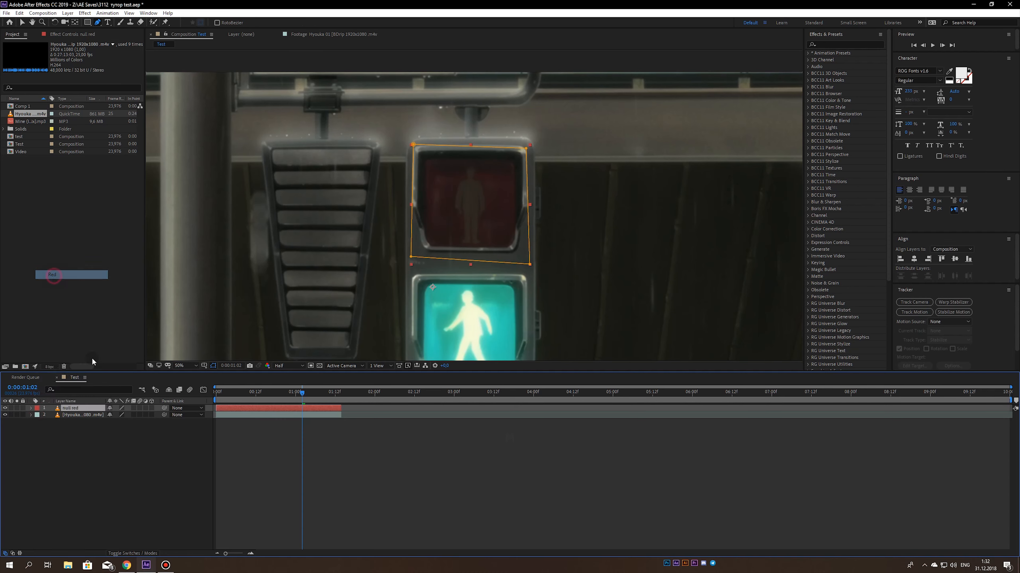
pyautogui.click(109, 464)
pyautogui.hotkey('ctrl', 's')
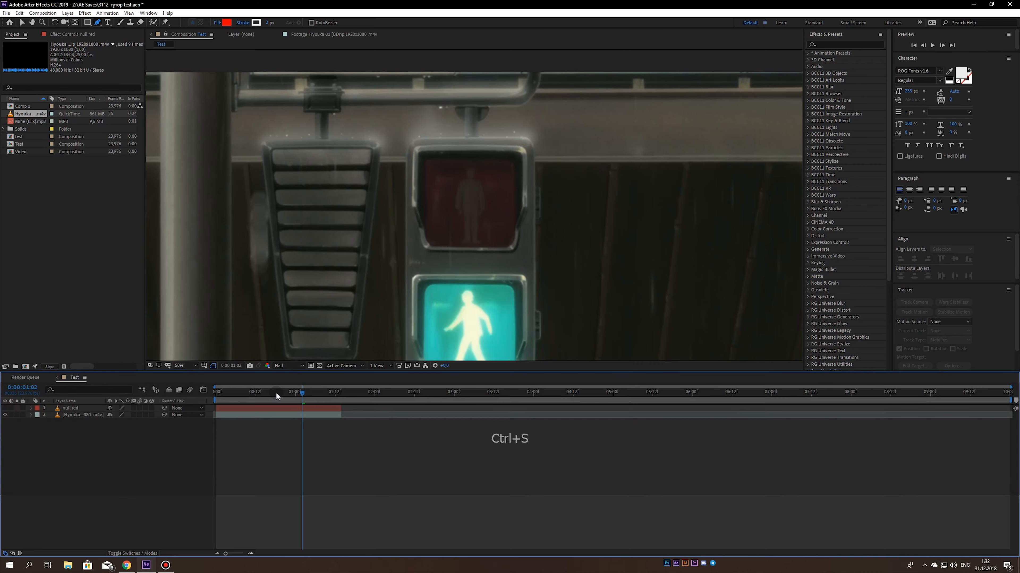
# - Hide the null red layer and return to the start of the composition
pyautogui.press('Home')
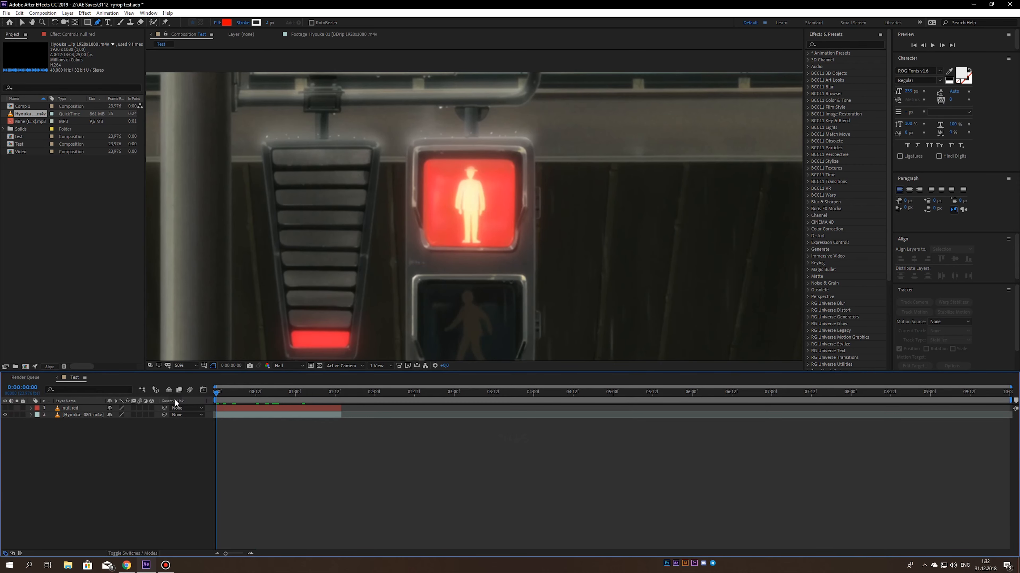
# - Duplicate the traffic-light footage layer and apply Freeze Frame to the copy at the start of the composition
pyautogui.click(70, 415)
pyautogui.hotkey('ctrl', 'd')
pyautogui.rightClick(72, 415)
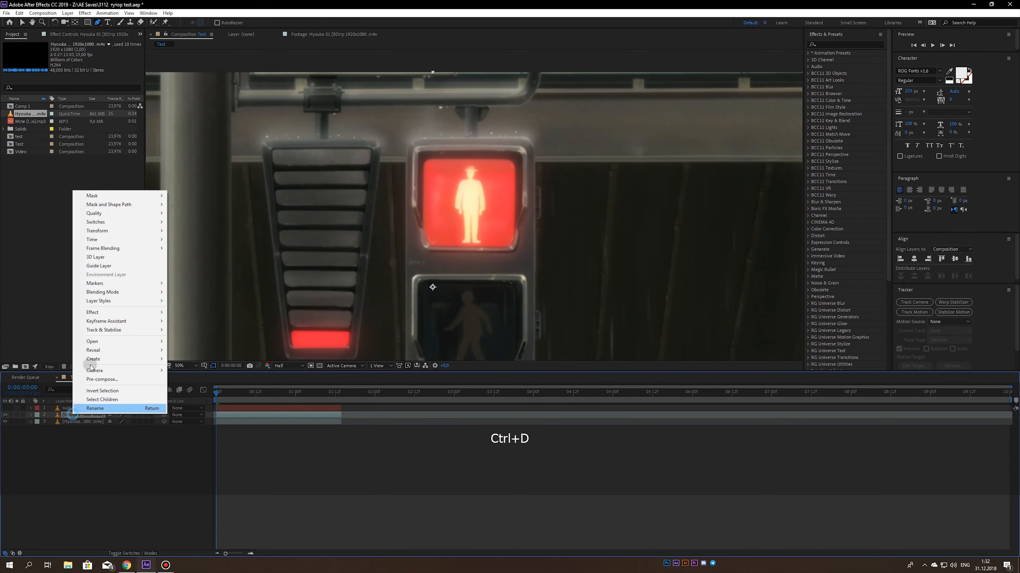
pyautogui.moveTo(100, 242)
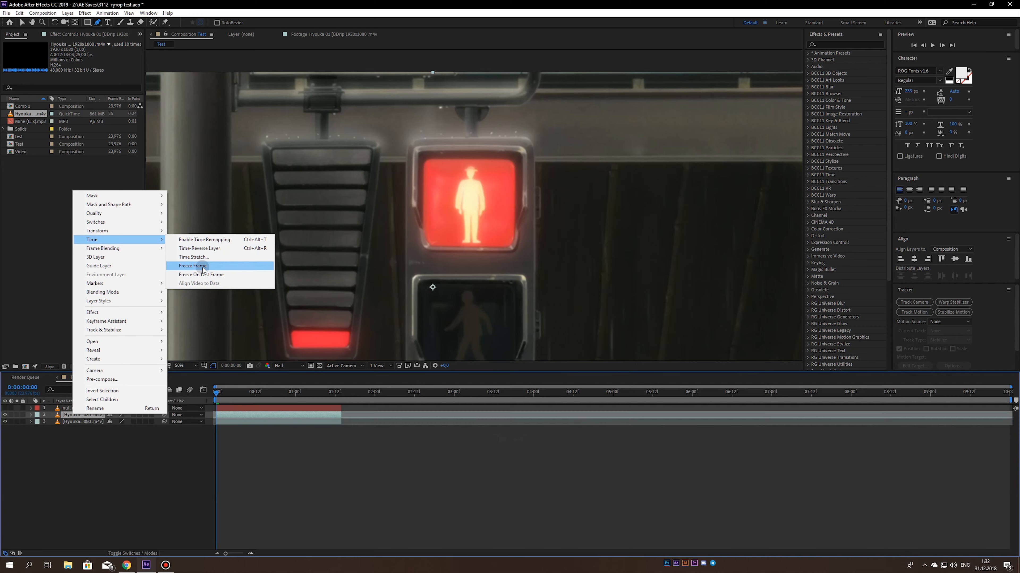
pyautogui.click(202, 267)
# - Rename the frozen footage copy as null green and save the project
pyautogui.hotkey('ctrl', 's')
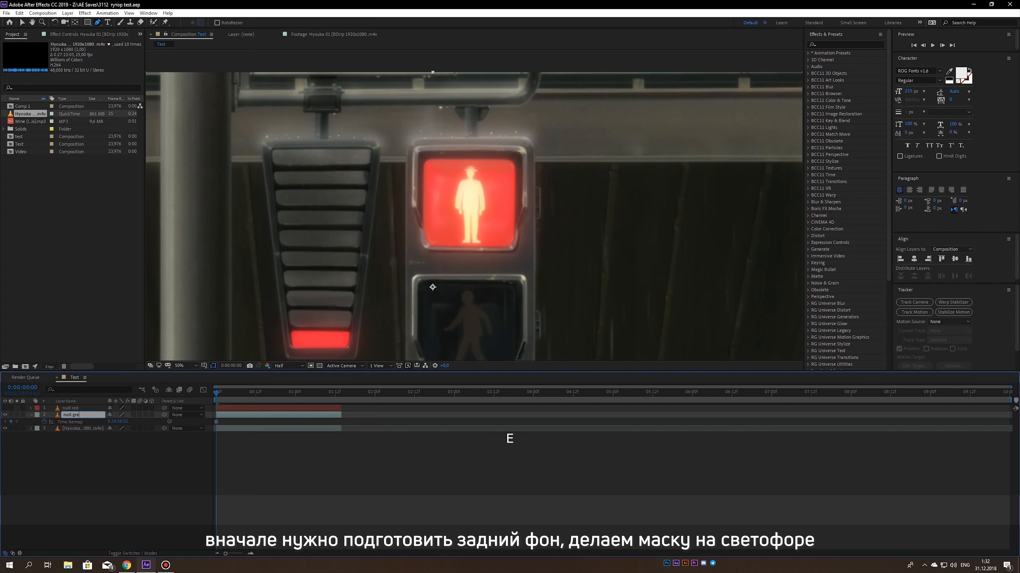
pyautogui.press('Return')
pyautogui.hotkey('ctrl', 's')
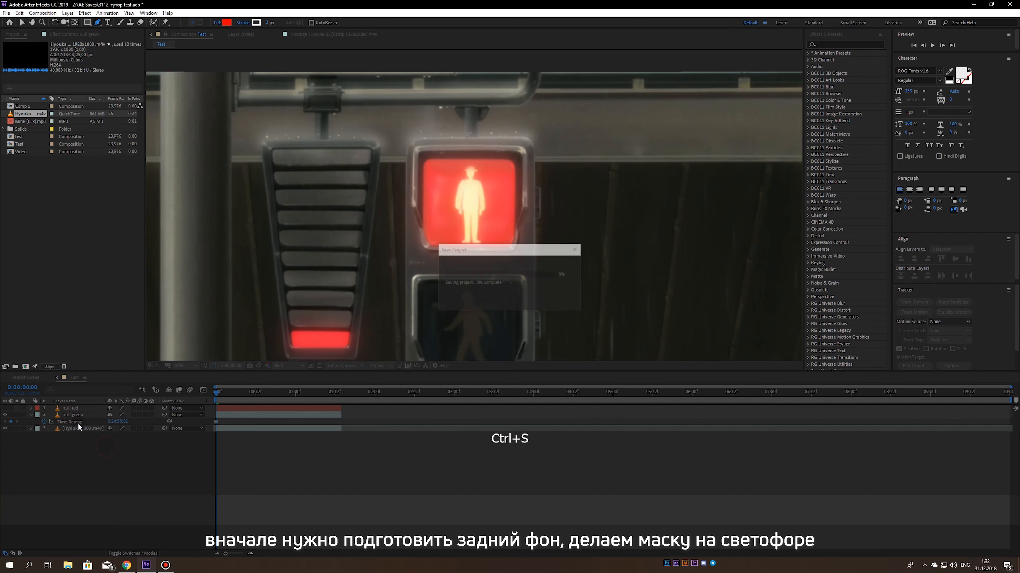
# - Draw a four-point Pen mask around the unlit walking-figure signal on the null green layer, deleting the surplus starting point
pyautogui.scroll(2, 418, 281)
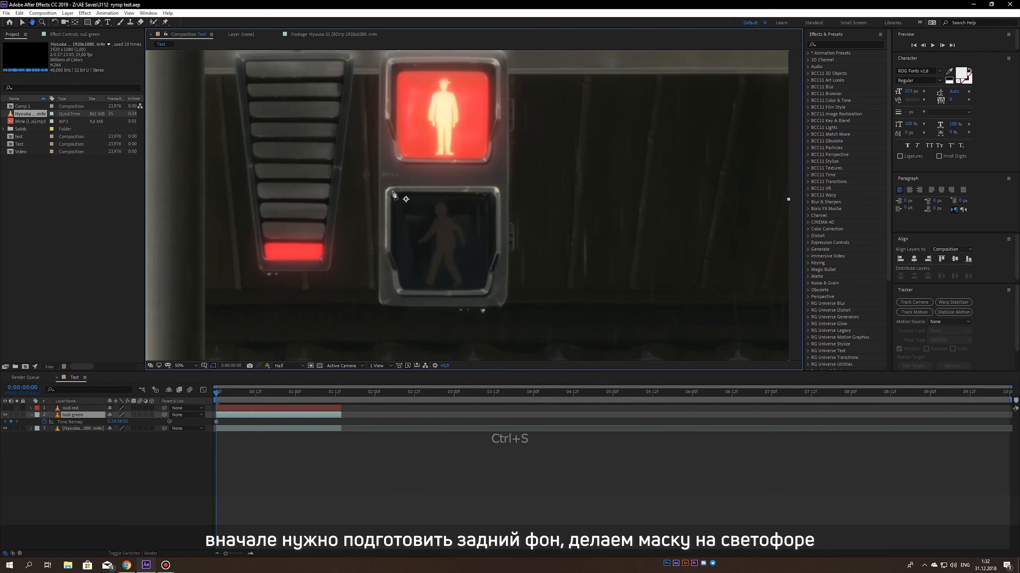
pyautogui.click(338, 154)
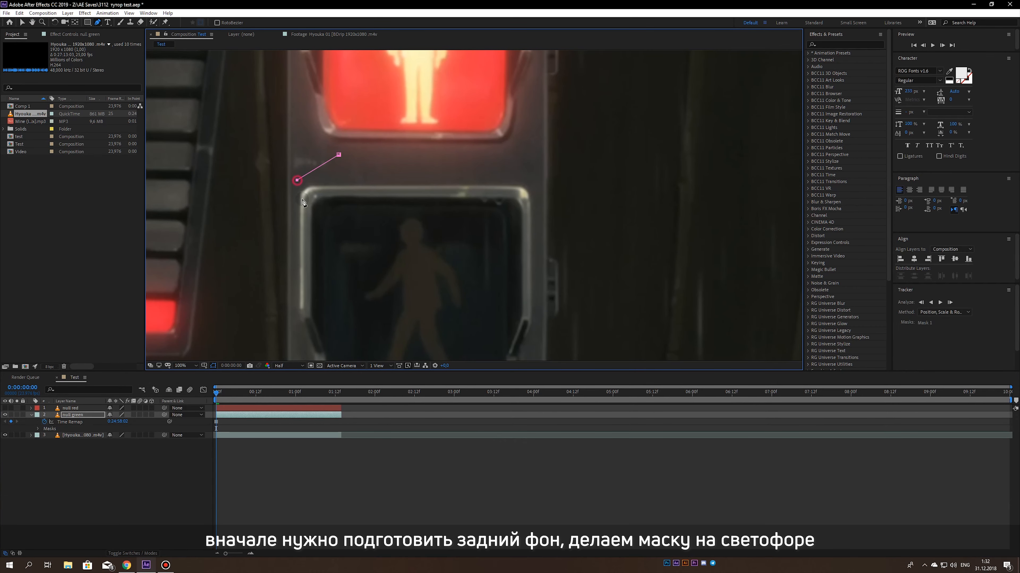
pyautogui.scroll(-3, 303, 203)
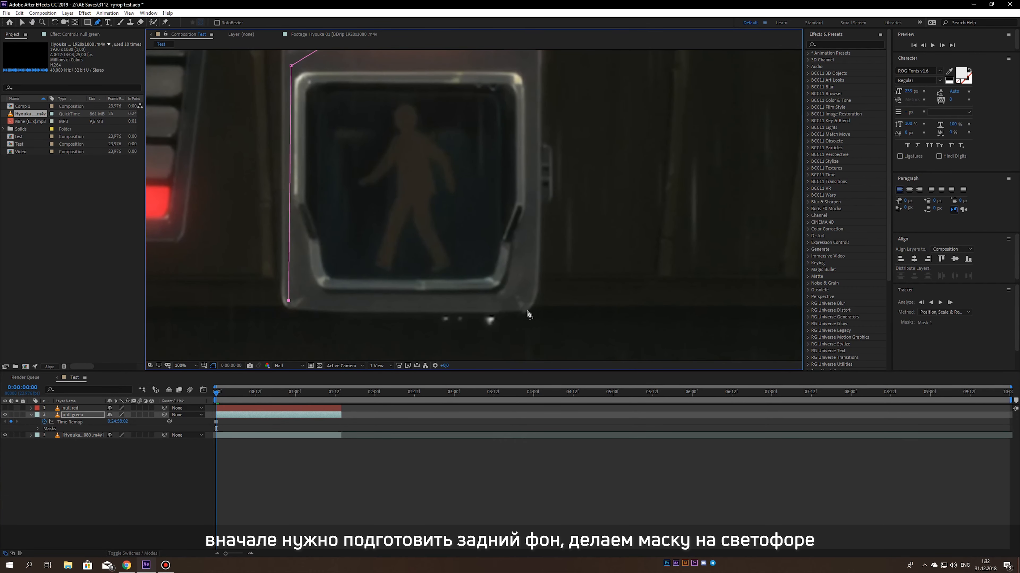
pyautogui.click(532, 63)
pyautogui.scroll(3, 402, 160)
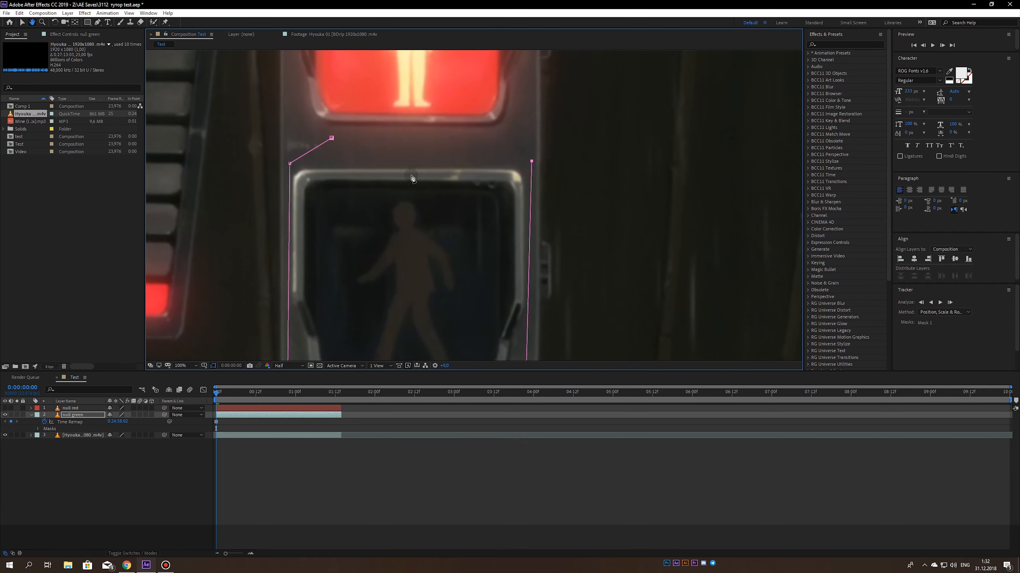
pyautogui.moveTo(332, 140); pyautogui.dragTo(334, 164)
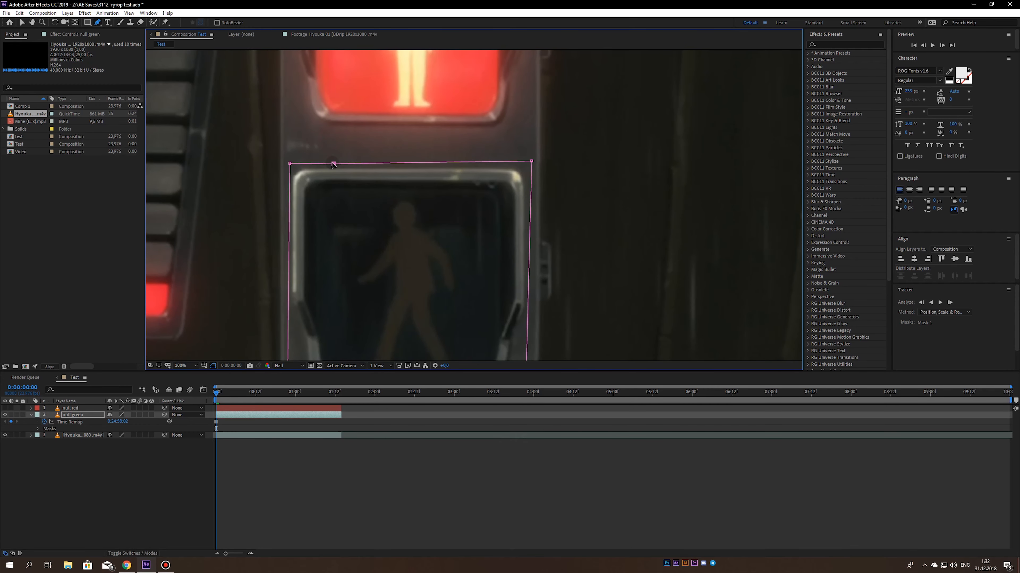
pyautogui.press('Delete')
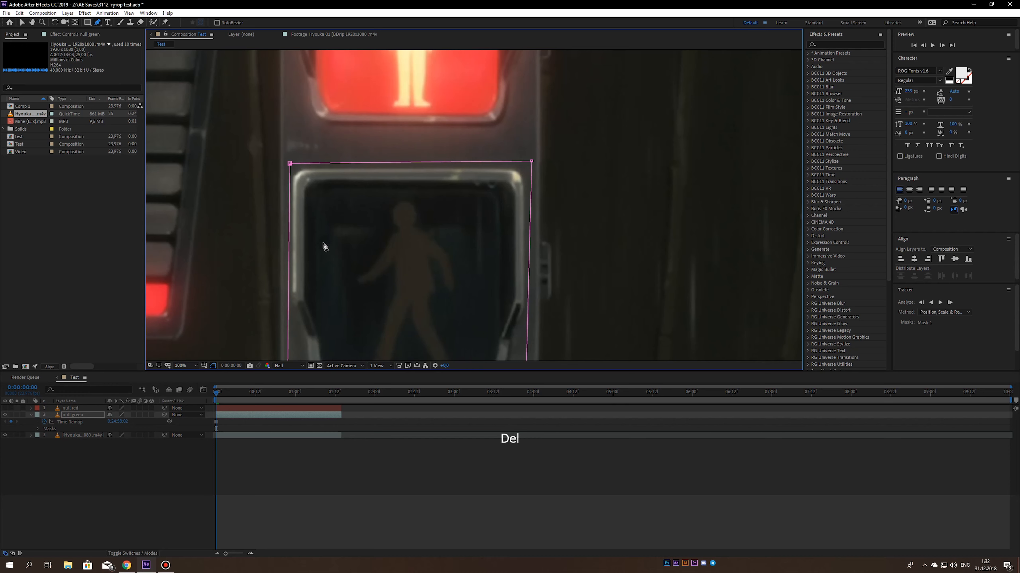
# - Soften the null green layer's mask with feather, set its mask expansion to about 11 pixels and save the project
pyautogui.press('m')
pyautogui.press('m')
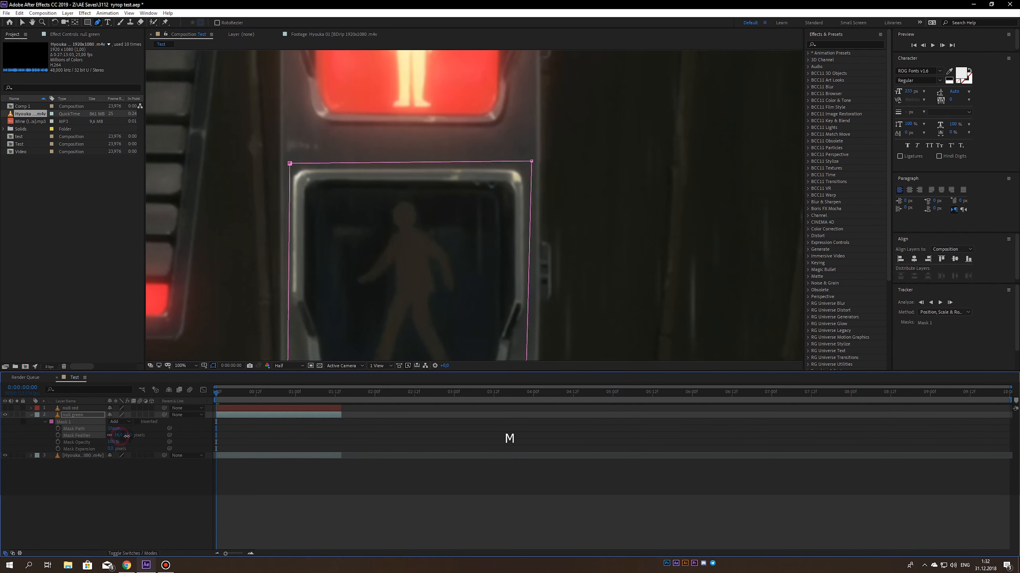
pyautogui.moveTo(111, 448); pyautogui.dragTo(115, 449)
pyautogui.click(114, 478)
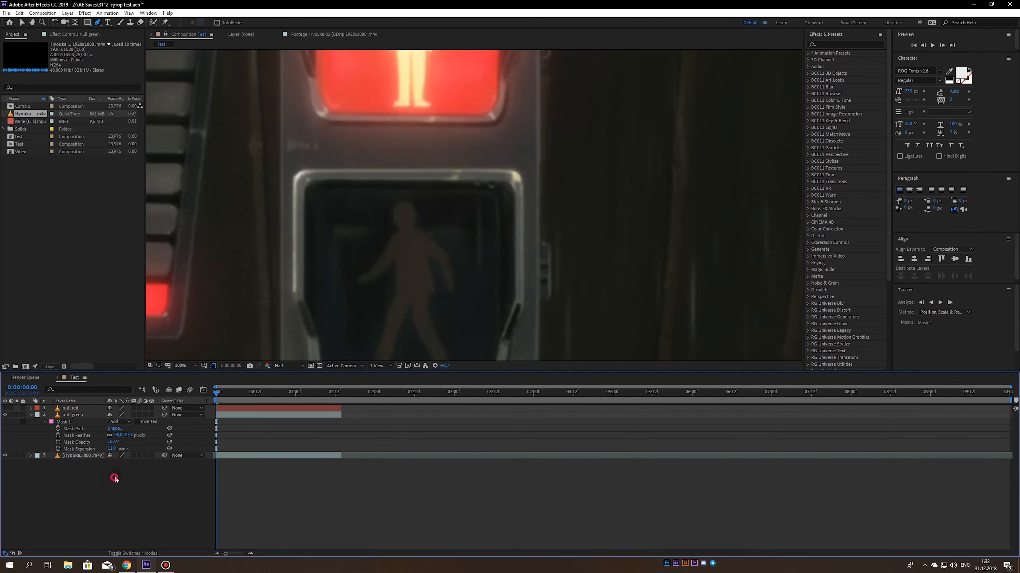
pyautogui.scroll(-2, 349, 227)
pyautogui.hotkey('ctrl', 's')
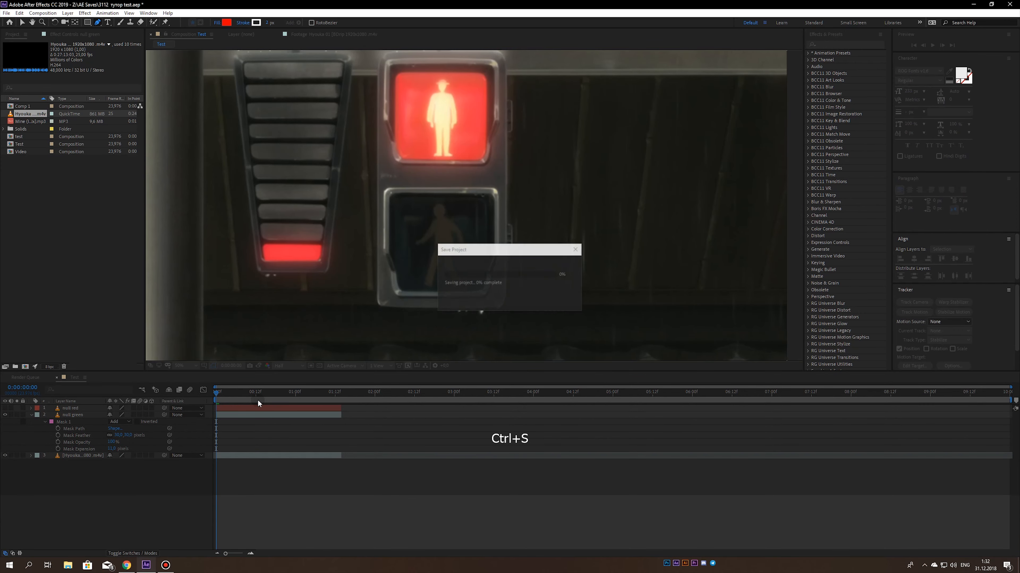
# - Collapse the null green layer, set its label colour to Green and save the project
pyautogui.click(31, 415)
pyautogui.click(37, 415)
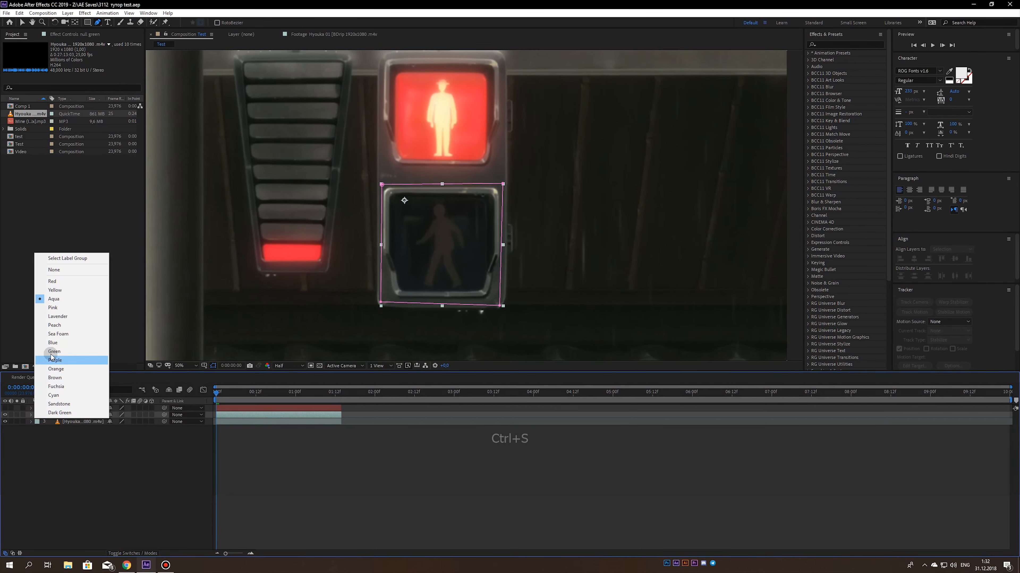
pyautogui.click(53, 351)
pyautogui.click(48, 453)
pyautogui.hotkey('ctrl', 's')
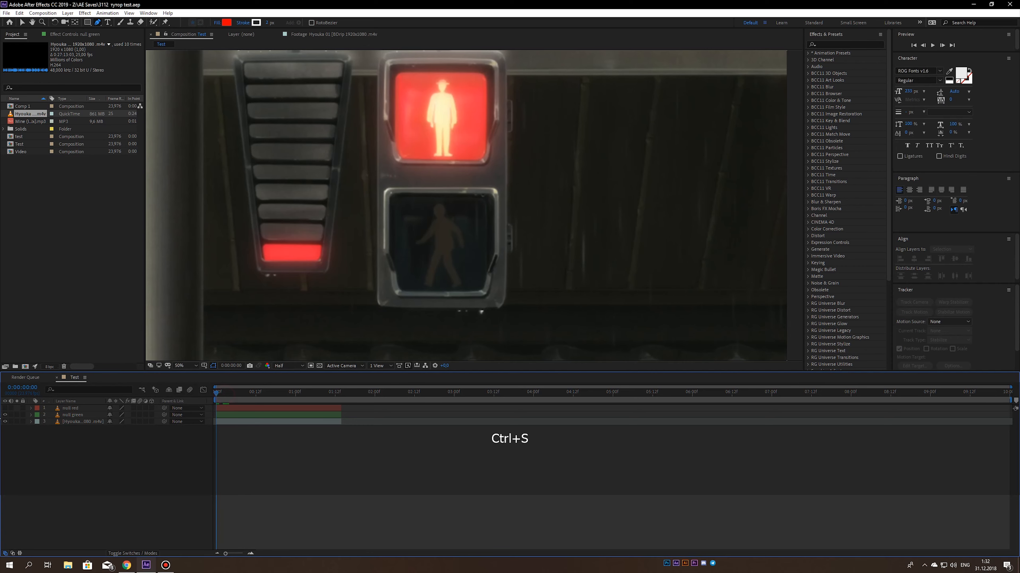
# - Make the null red layer visible again and preview the composition from its start
pyautogui.click(5, 409)
pyautogui.click(29, 437)
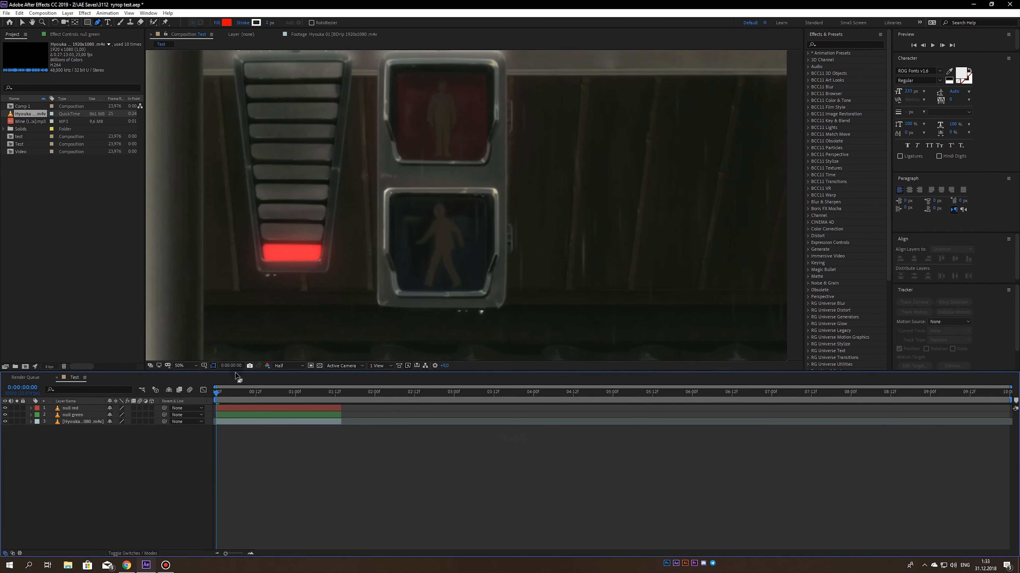
pyautogui.moveTo(217, 394); pyautogui.dragTo(169, 411)
pyautogui.scroll(-2, 383, 227)
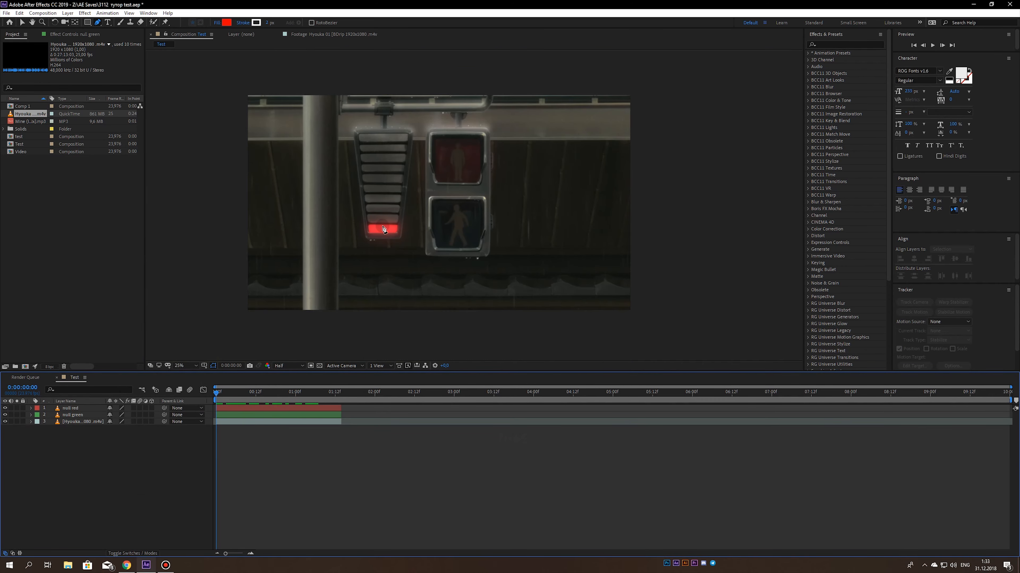
pyautogui.press('space')
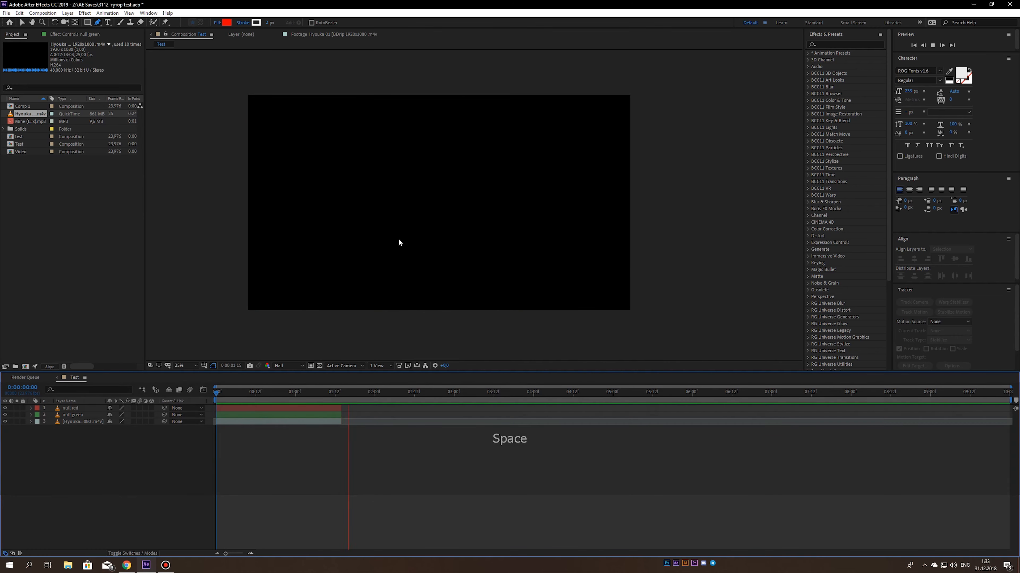
pyautogui.press('space')
# - Extend the null red and null green layers to the end of the composition at 0:00:09:23 and save the project
pyautogui.click(277, 409)
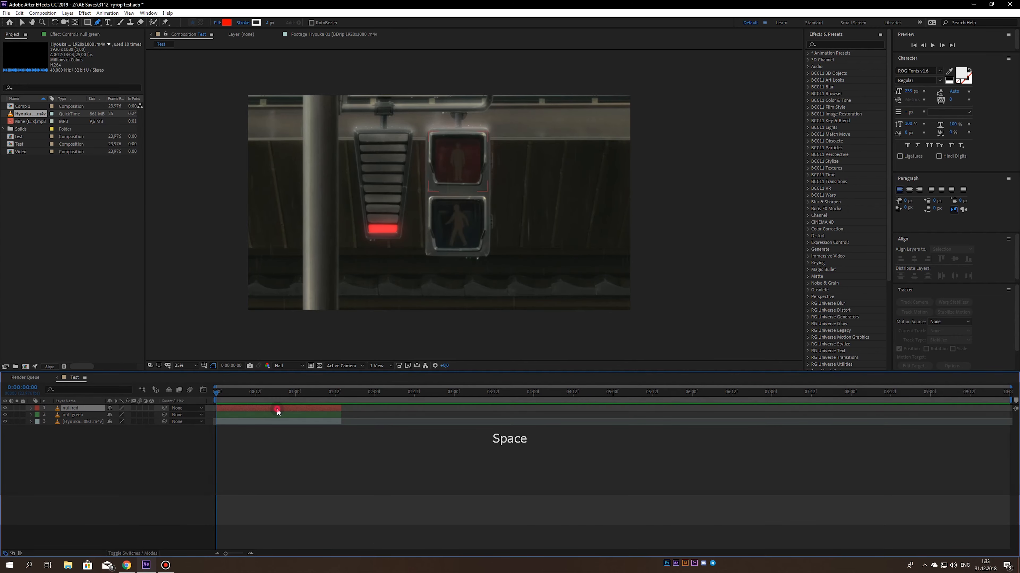
pyautogui.keyDown('shift'); pyautogui.click(278, 416); pyautogui.keyUp('shift')
pyautogui.moveTo(871, 395); pyautogui.dragTo(1007, 396)
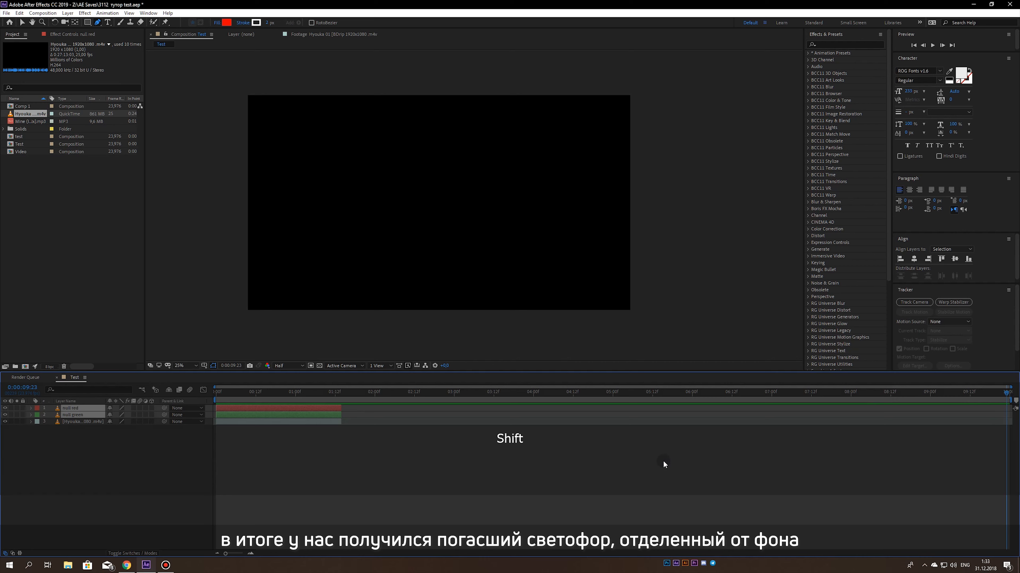
pyautogui.hotkey('alt', ']')
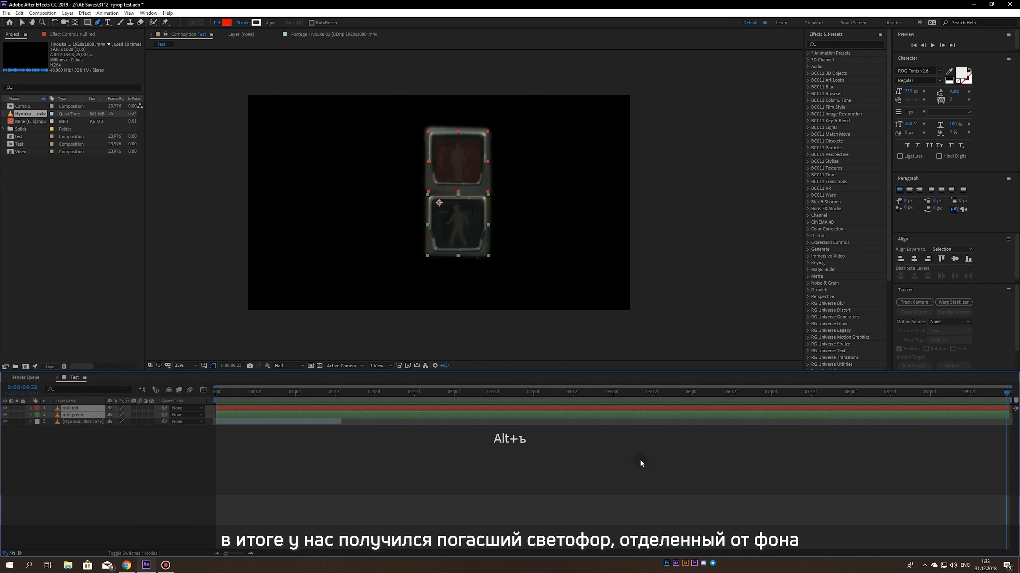
pyautogui.click(628, 461)
pyautogui.hotkey('ctrl', 's')
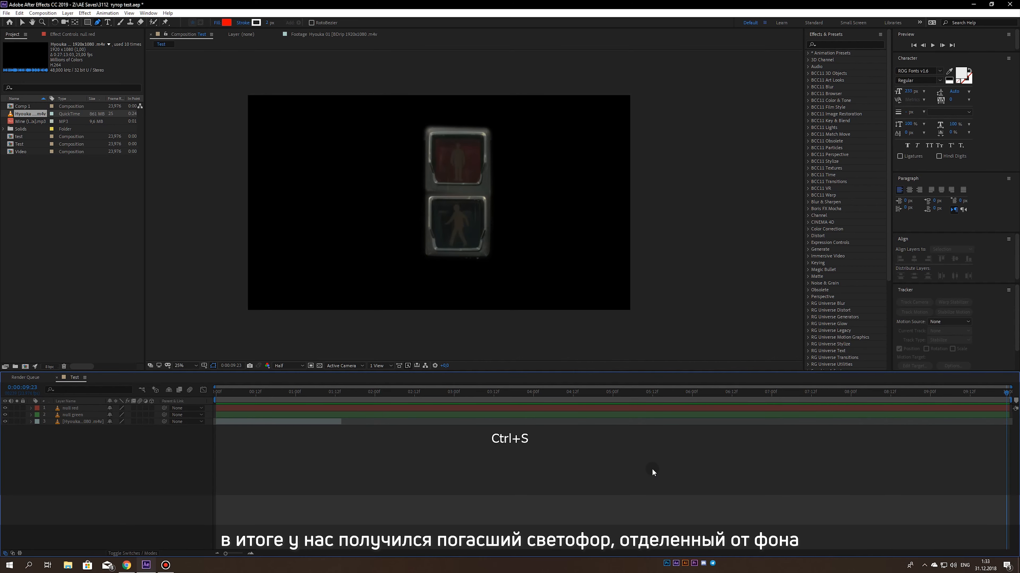
# - Duplicate the footage clip repeatedly, place the copies end to end until they fill the whole composition, and save the project
pyautogui.moveTo(336, 394); pyautogui.dragTo(335, 394)
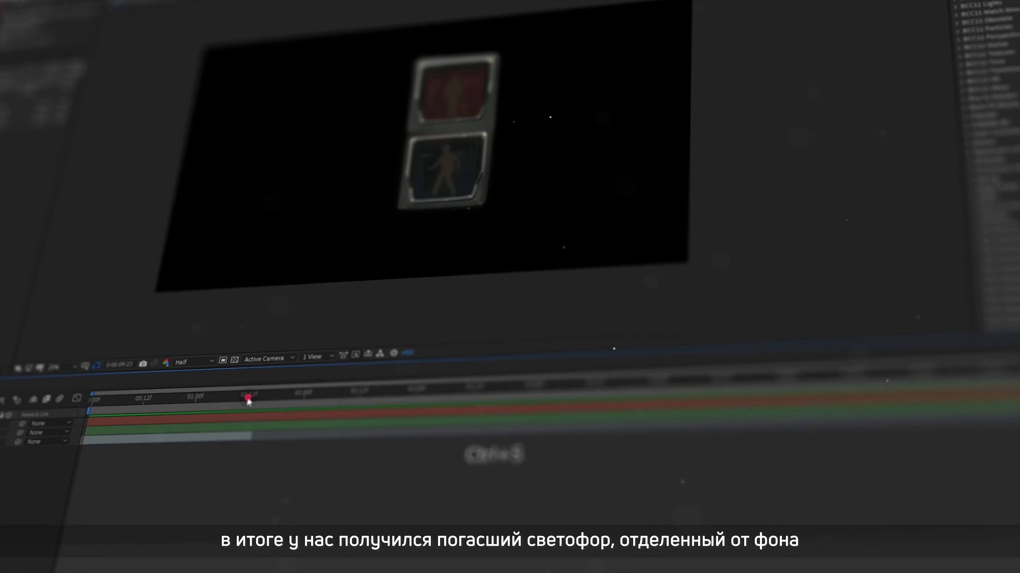
pyautogui.moveTo(335, 394); pyautogui.dragTo(314, 395)
pyautogui.moveTo(204, 398); pyautogui.dragTo(199, 398)
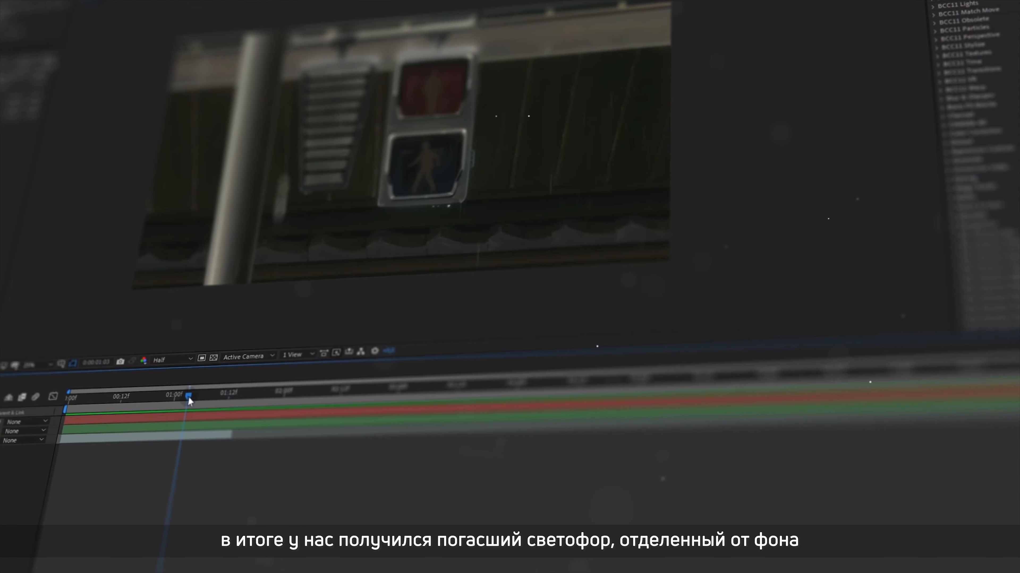
pyautogui.click(232, 435)
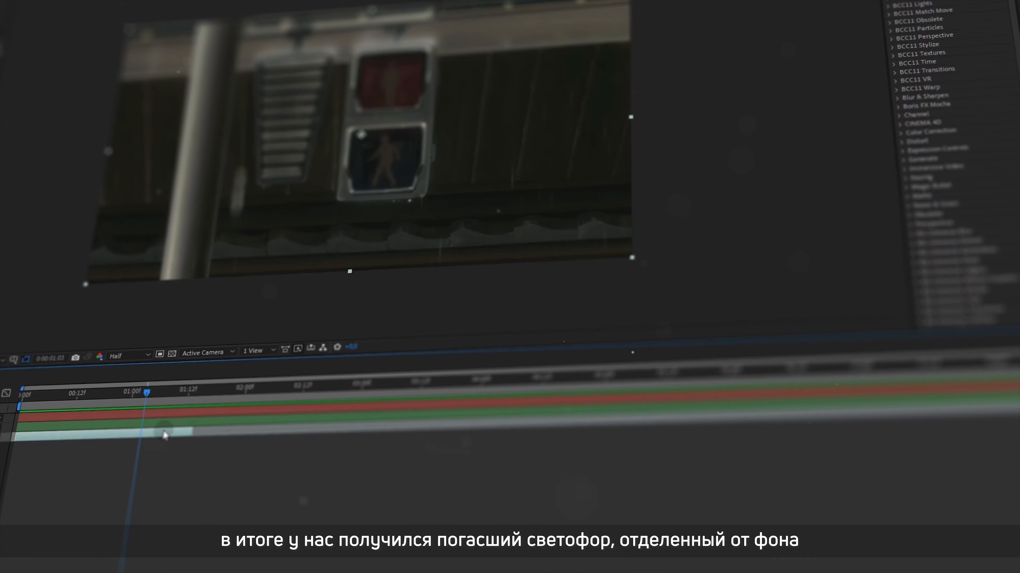
pyautogui.hotkey('ctrl', 'd')
pyautogui.moveTo(127, 437); pyautogui.dragTo(314, 435)
pyautogui.hotkey('ctrl', 'd')
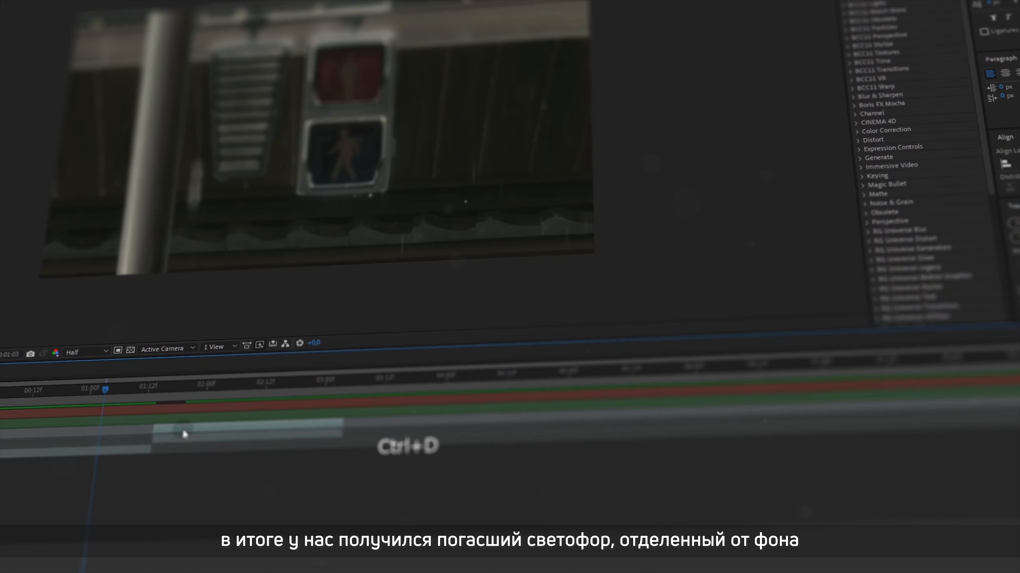
pyautogui.moveTo(192, 430); pyautogui.dragTo(874, 394)
pyautogui.hotkey('ctrl', 'd')
pyautogui.hotkey('ctrl', 'd')
pyautogui.hotkey('ctrl', 'd')
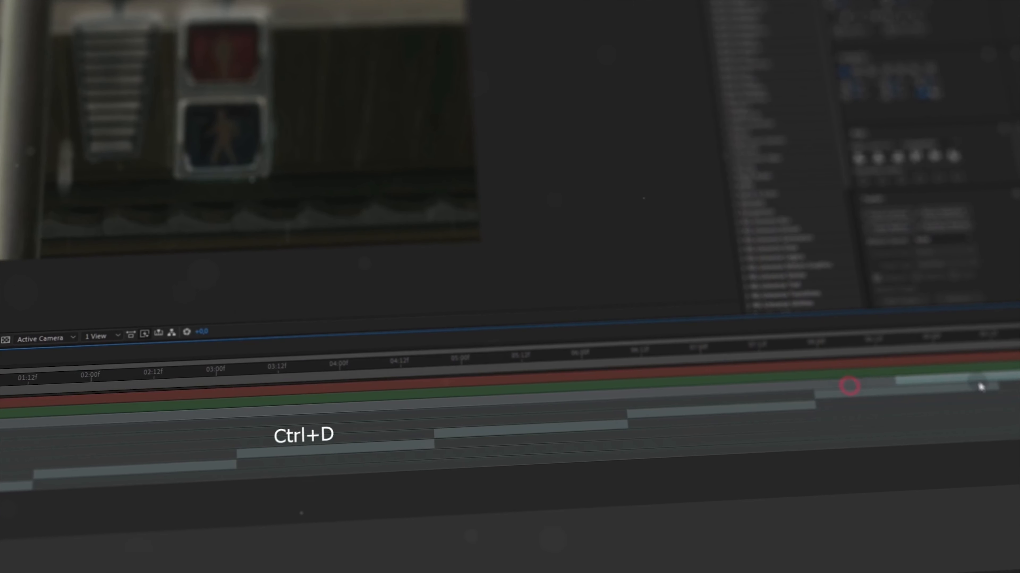
pyautogui.hotkey('ctrl', 's')
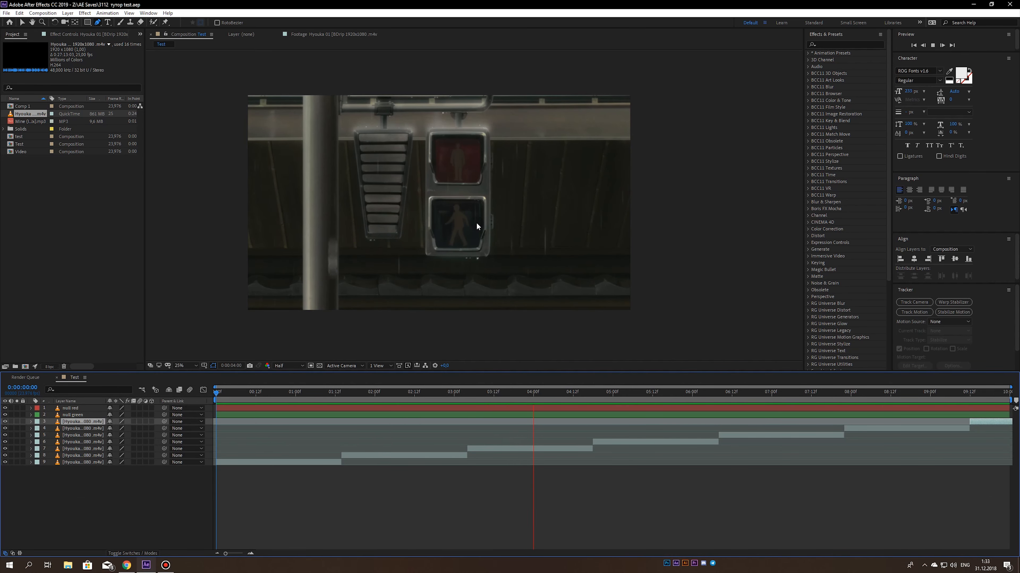
# - Readjust the null green layer's mask feather and mask expansion for a smoother edge, and preview the composition
pyautogui.press('space')
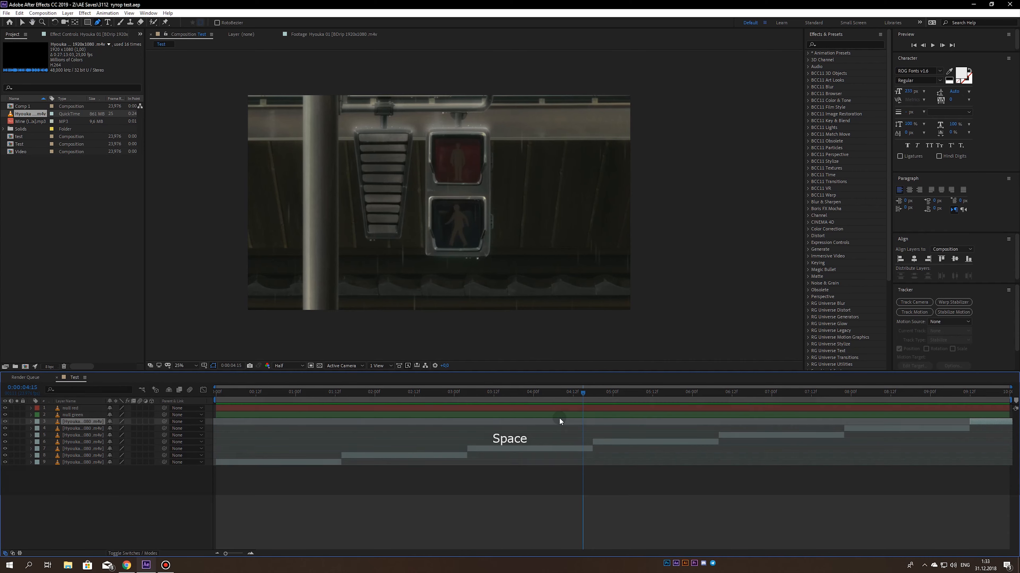
pyautogui.click(574, 448)
pyautogui.click(540, 416)
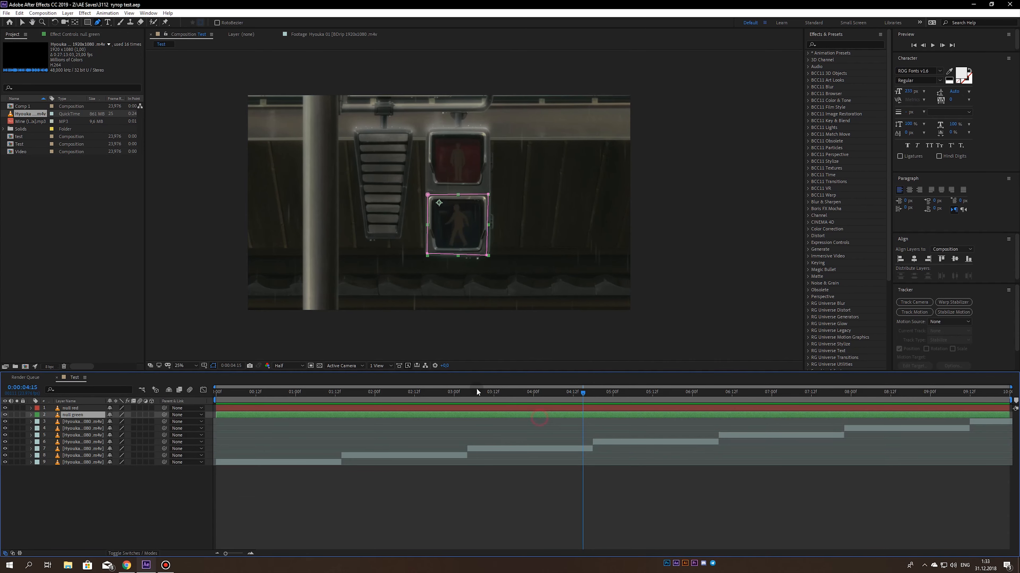
pyautogui.scroll(2, 488, 247)
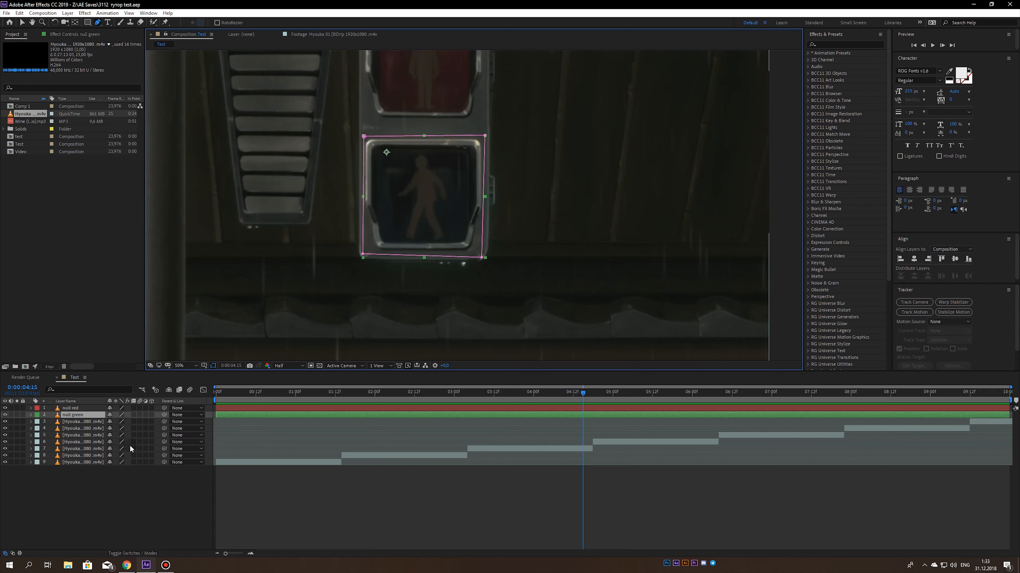
pyautogui.press('m')
pyautogui.press('m')
pyautogui.click(126, 438)
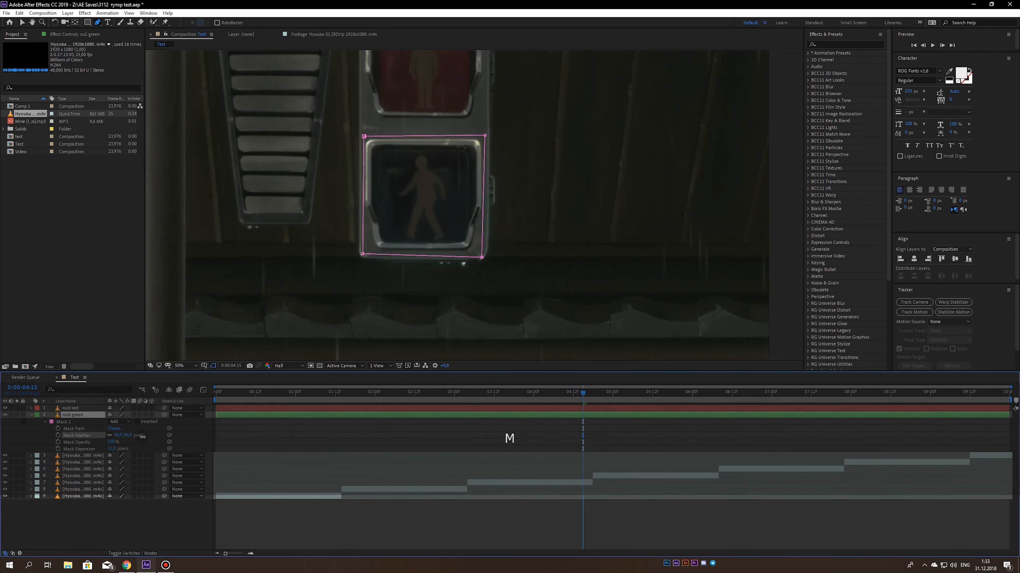
pyautogui.moveTo(136, 437); pyautogui.dragTo(114, 448)
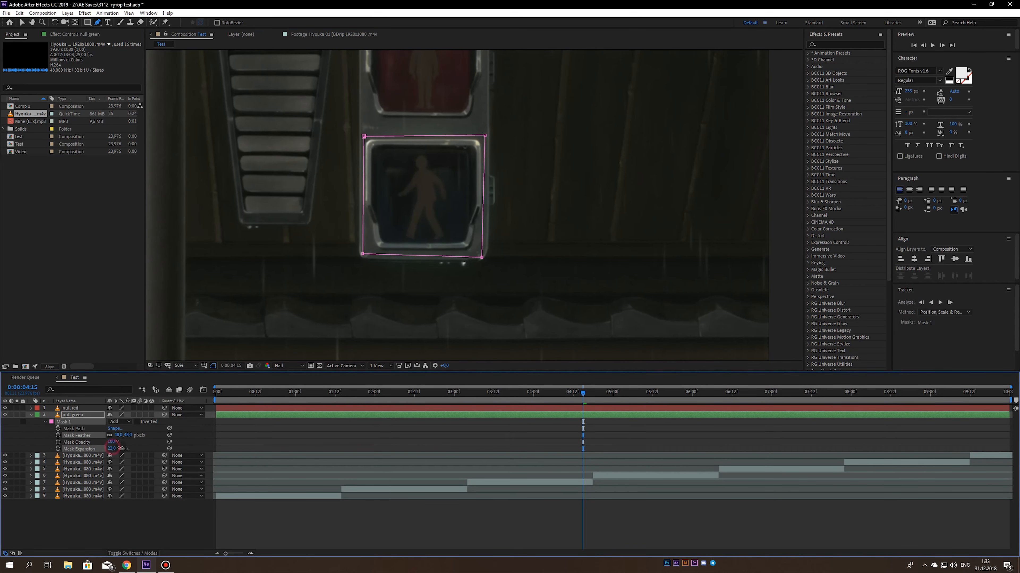
pyautogui.click(161, 450)
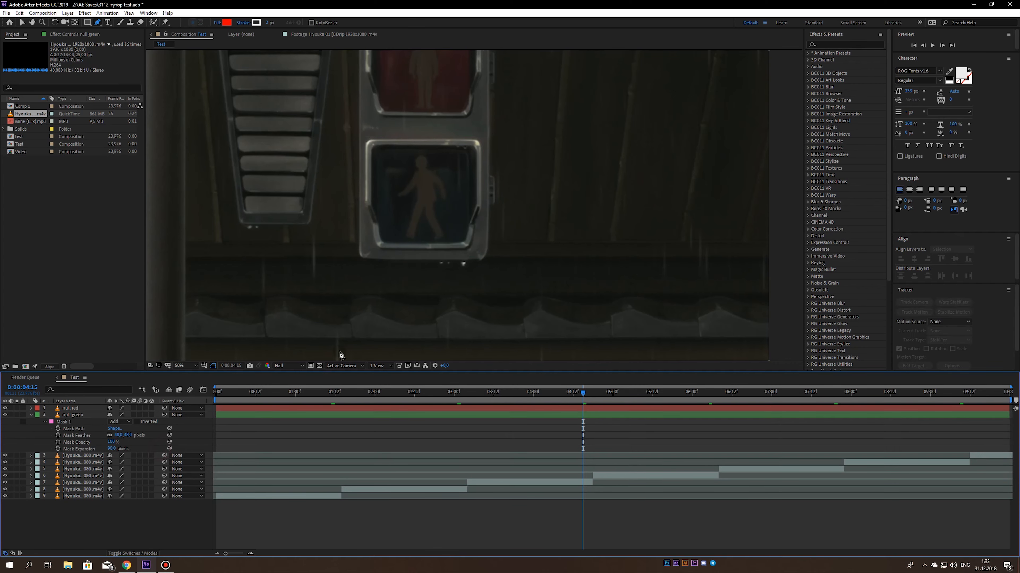
pyautogui.scroll(-1, 457, 277)
pyautogui.press('space')
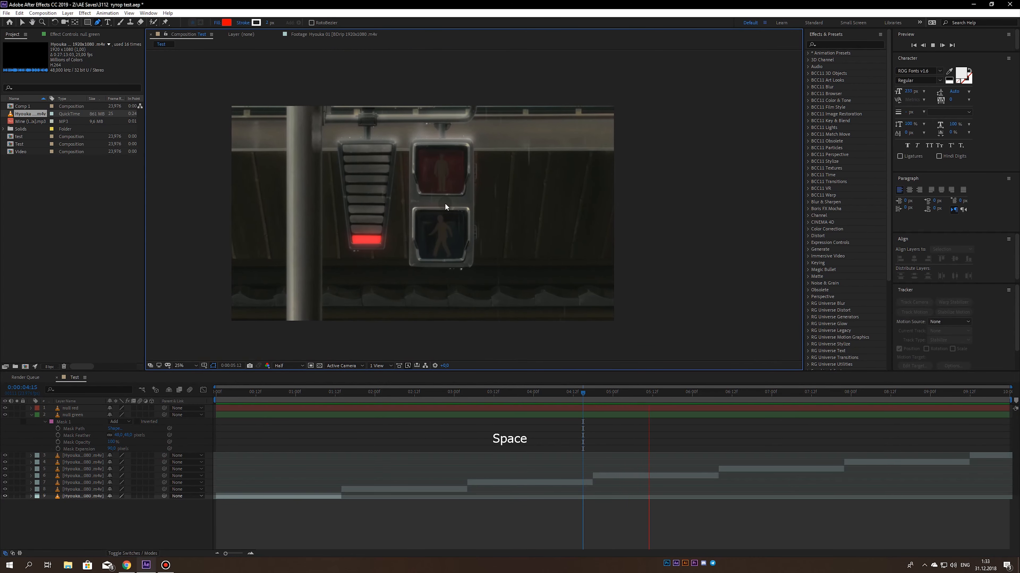
# - Increase the mask feather on the null red layer and preview the composition
pyautogui.press('space')
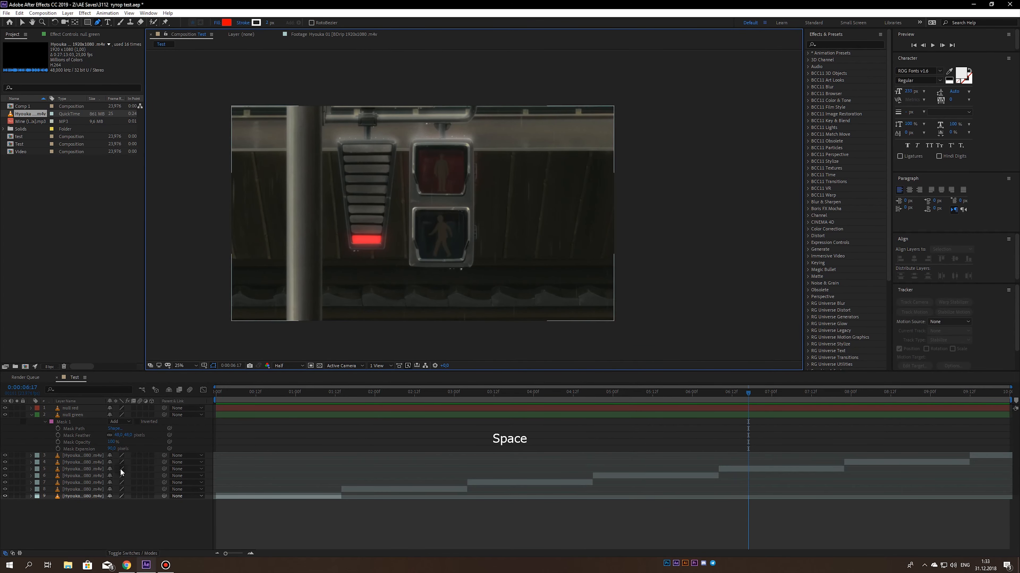
pyautogui.click(71, 408)
pyautogui.press('m')
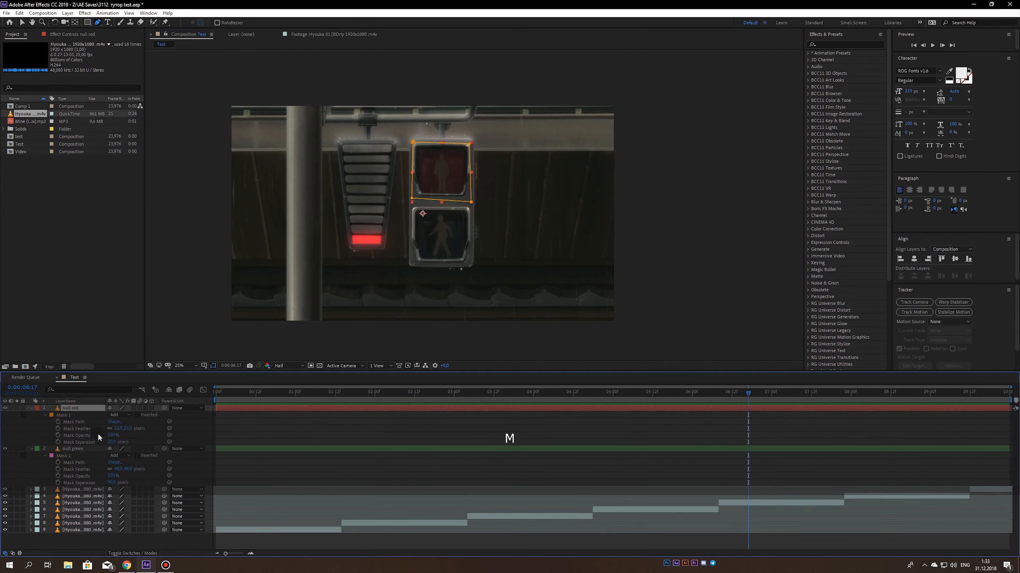
pyautogui.moveTo(119, 429); pyautogui.dragTo(124, 429)
pyautogui.click(146, 434)
pyautogui.press('space')
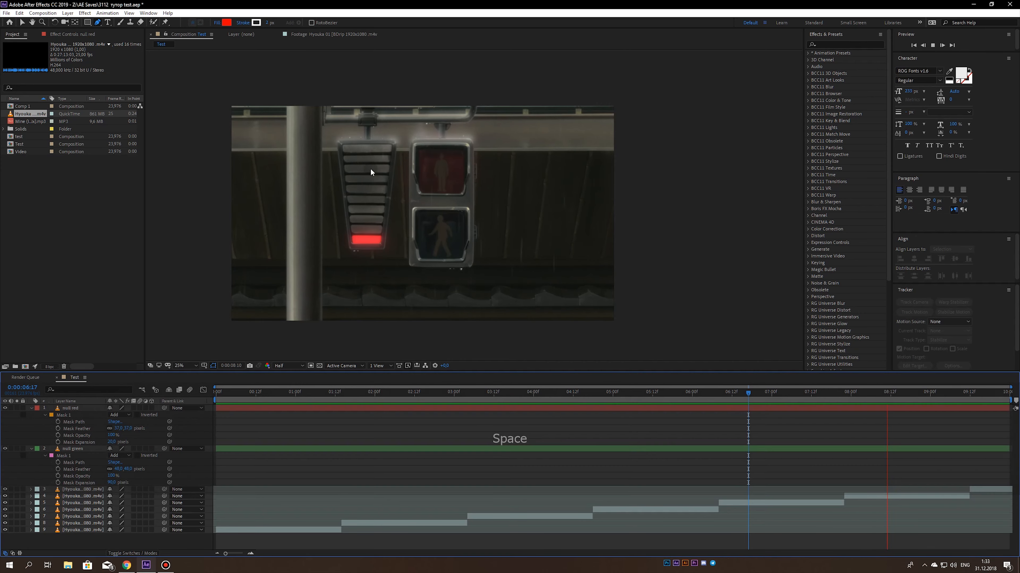
pyautogui.click(32, 409)
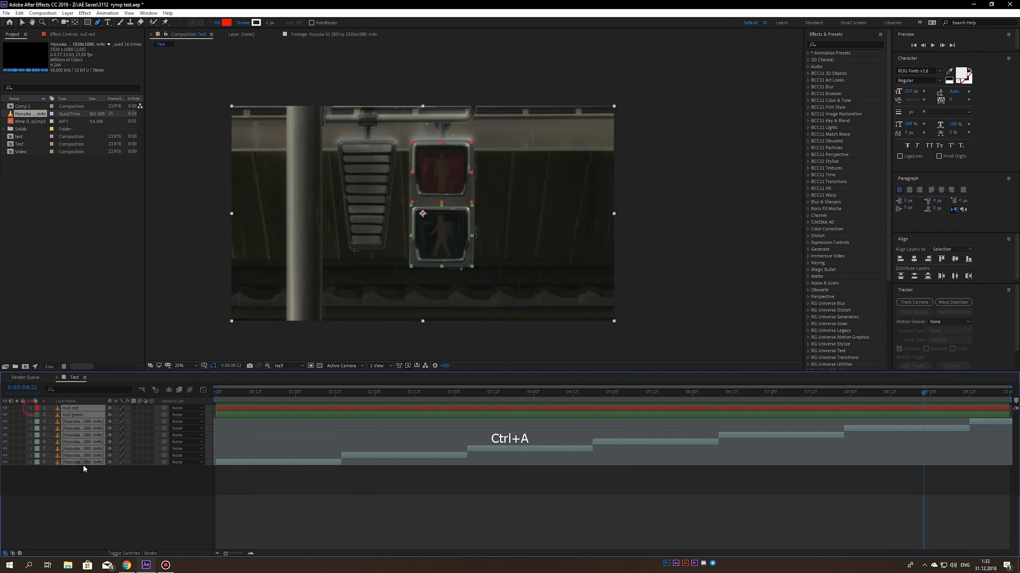
# - Pre-compose all the footage clip copies into a new composition named rain and save the project
pyautogui.click(106, 491)
pyautogui.hotkey('ctrl', 's')
pyautogui.moveTo(327, 396); pyautogui.dragTo(40, 417)
pyautogui.moveTo(80, 504); pyautogui.dragTo(77, 421)
pyautogui.hotkey('ctrl', 'shift', 'c')
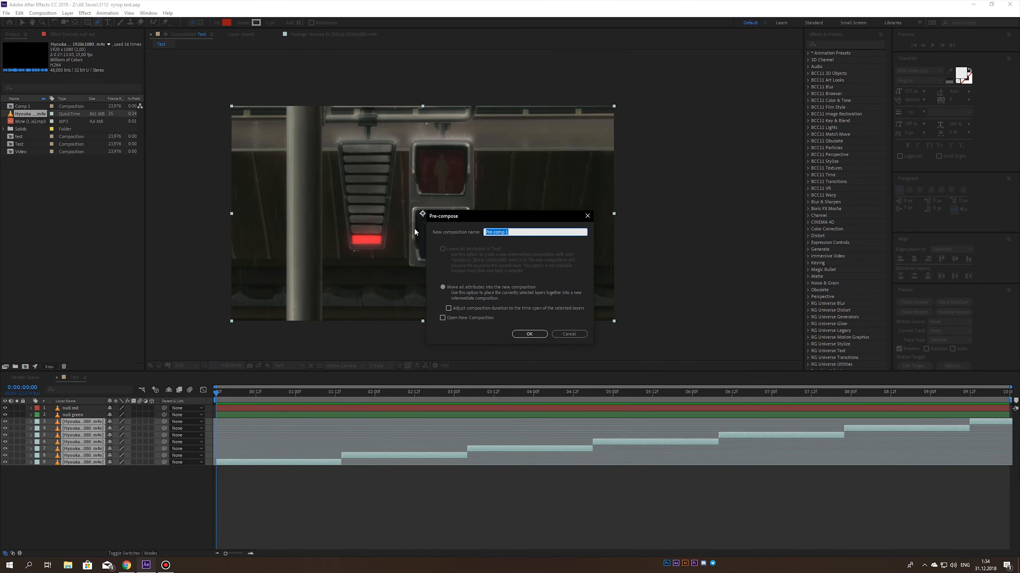
pyautogui.write('rain')
pyautogui.press('Return')
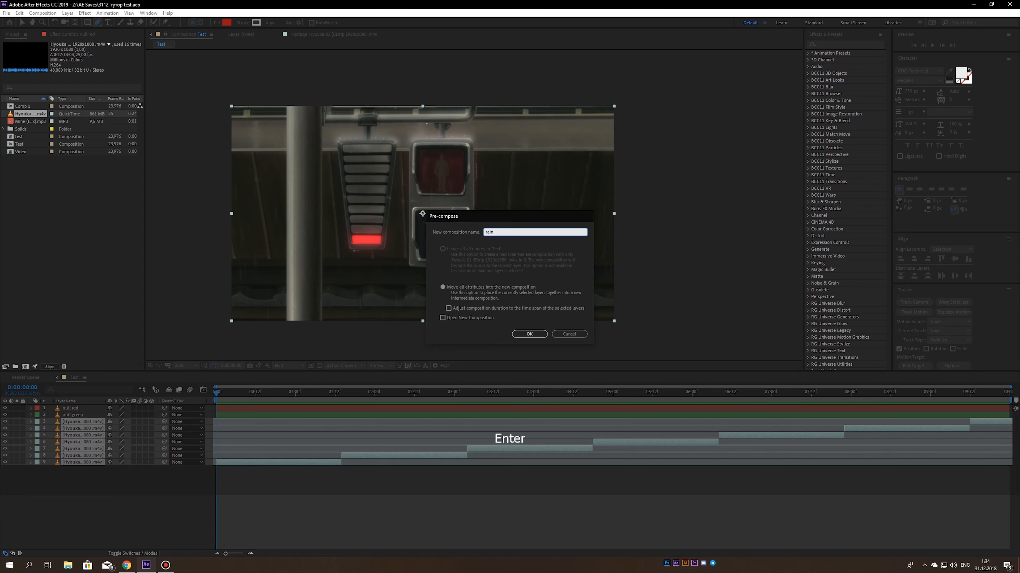
pyautogui.hotkey('ctrl', 's')
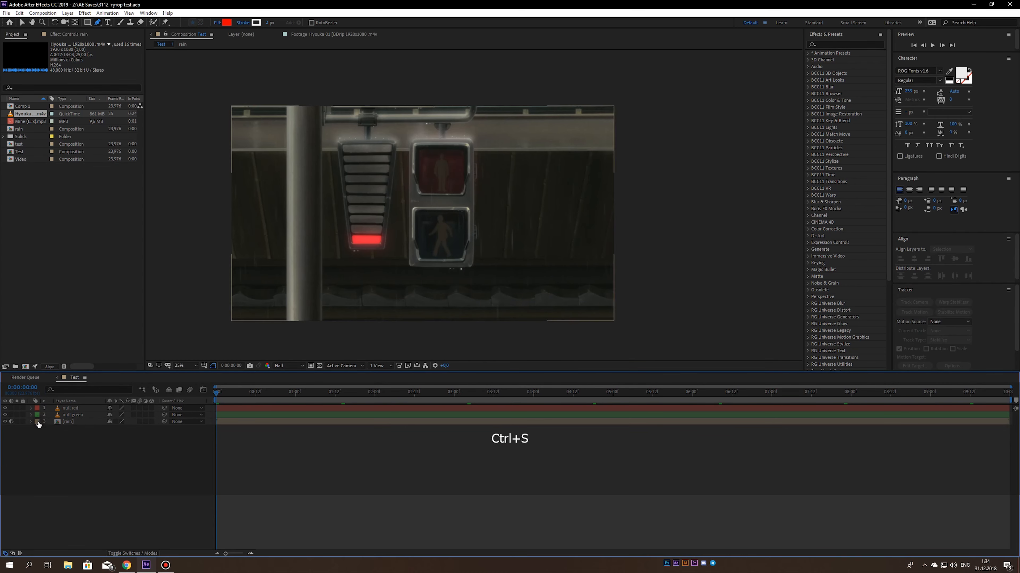
# - Give the rain layer a Blue label and preview the composition from its start
pyautogui.click(37, 421)
pyautogui.click(44, 348)
pyautogui.press('space')
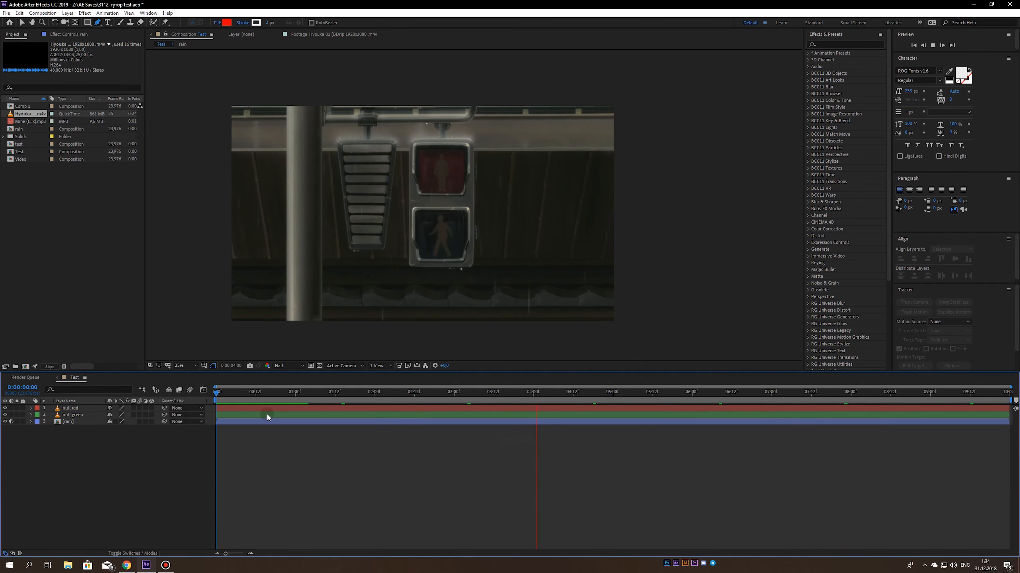
pyautogui.press('space')
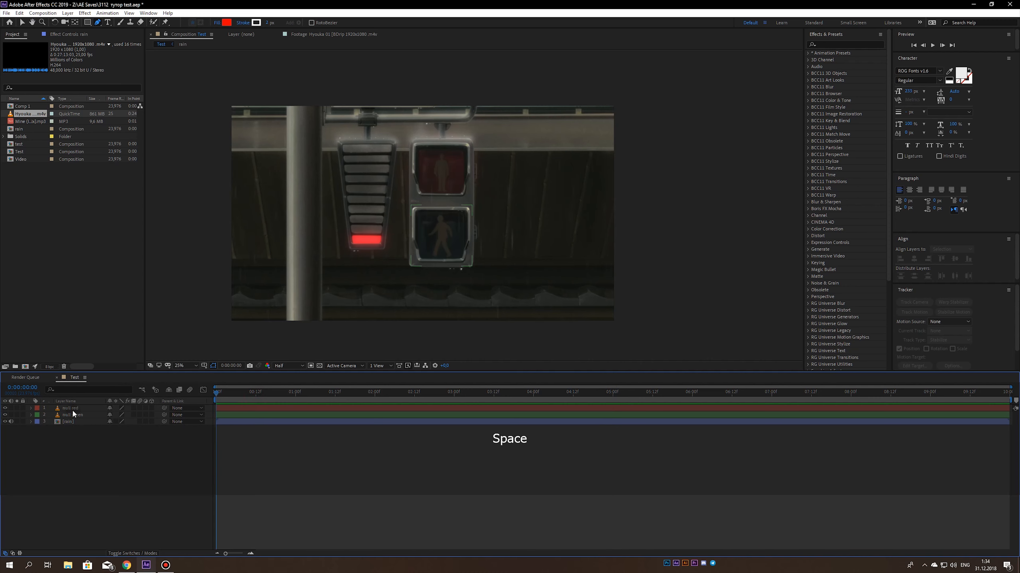
# - Duplicate the null red layer and delete the mask on the copy
pyautogui.click(75, 408)
pyautogui.hotkey('ctrl', 'd')
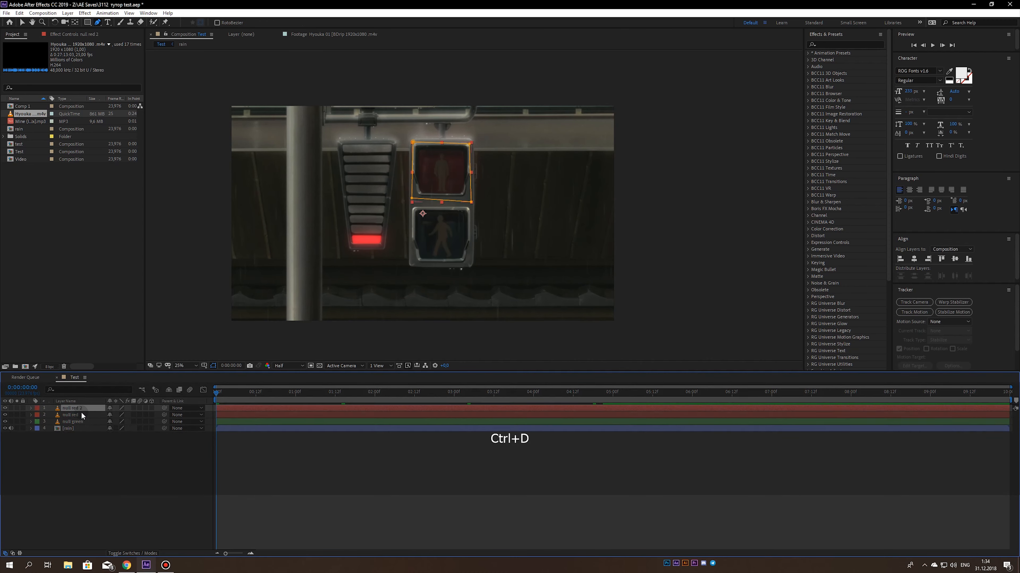
pyautogui.click(37, 409)
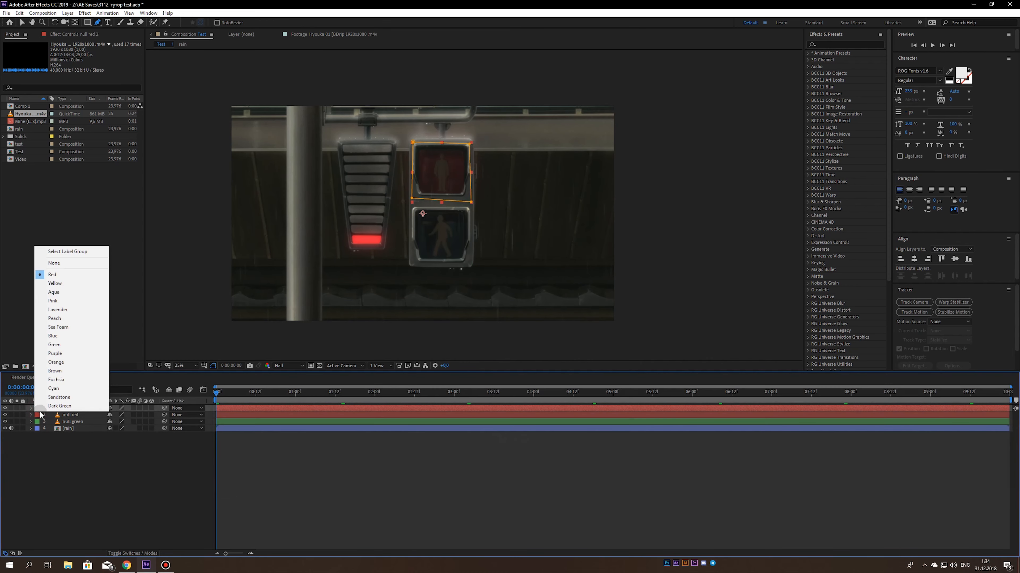
pyautogui.click(63, 453)
pyautogui.click(69, 410)
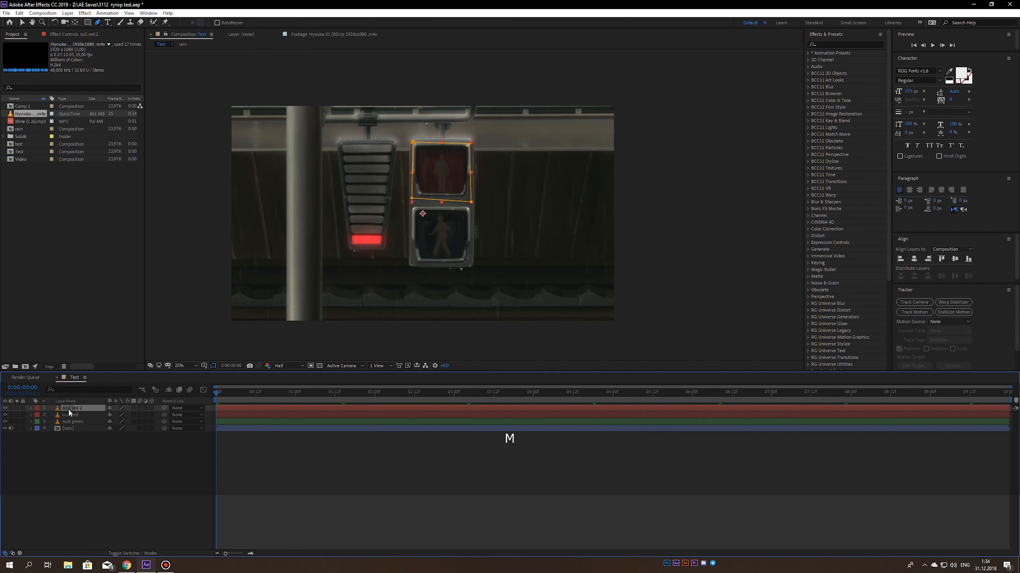
pyautogui.press('m')
pyautogui.click(139, 416)
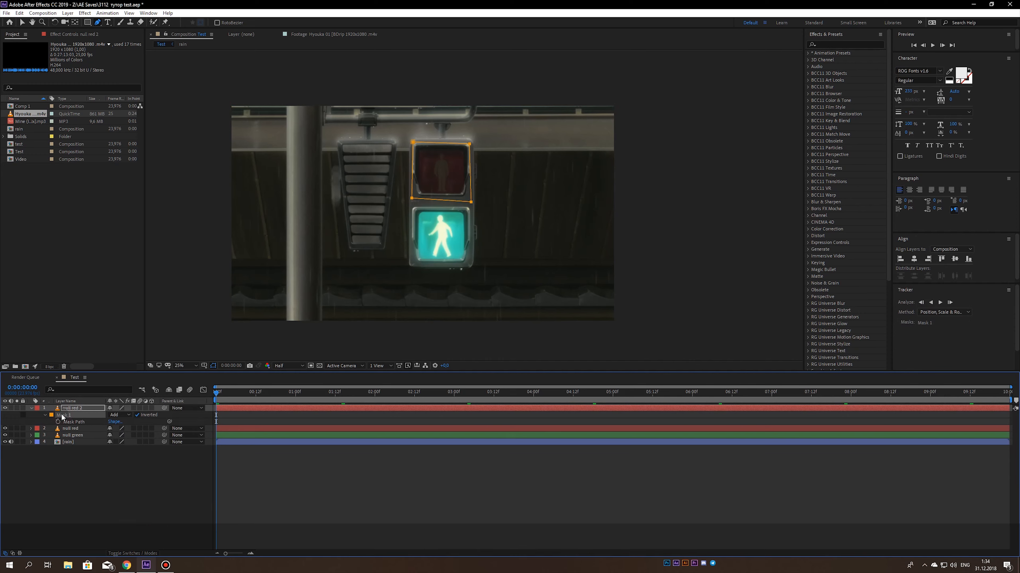
pyautogui.press('Delete')
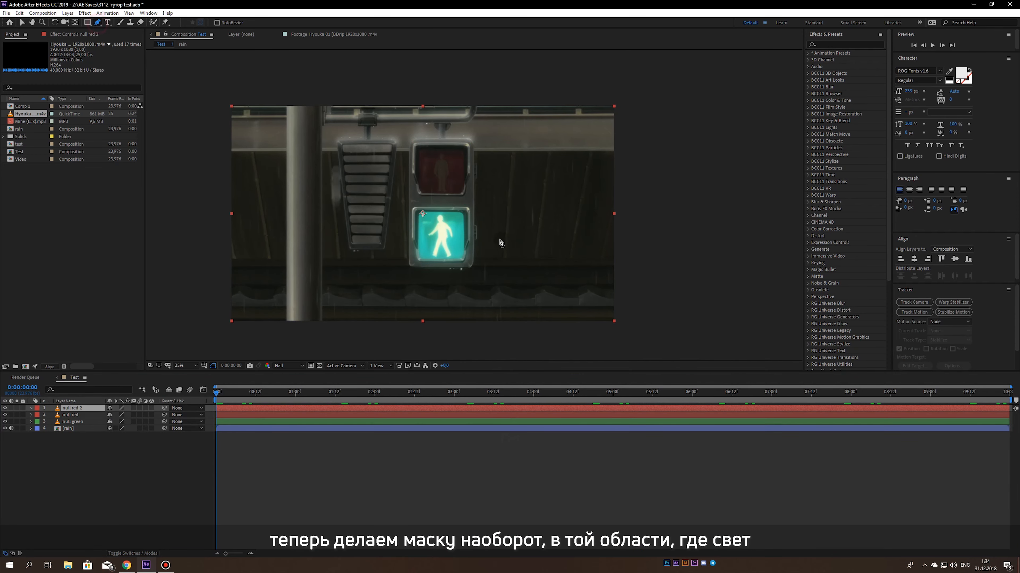
# - Mask the lit green walking-man signal on the null red copy with the Pen tool and feather the mask edge
pyautogui.scroll(2, 490, 225)
pyautogui.click(362, 180)
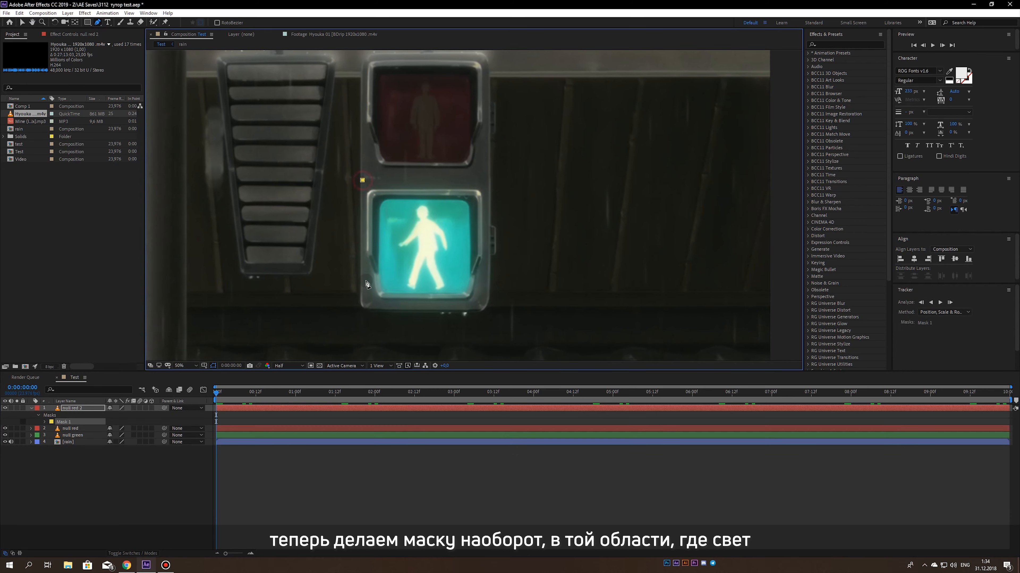
pyautogui.click(361, 304)
pyautogui.click(479, 319)
pyautogui.click(482, 294)
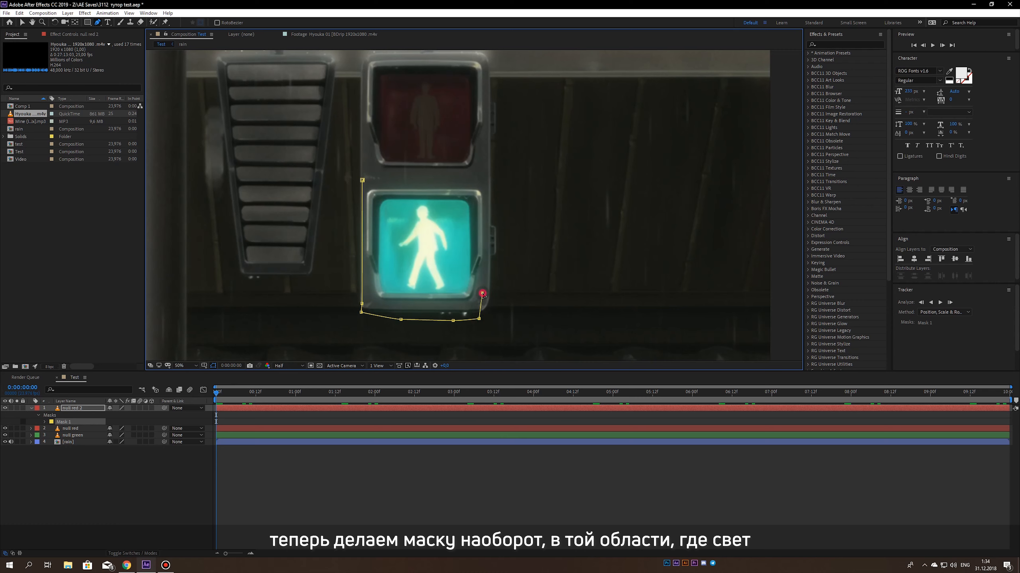
pyautogui.click(362, 181)
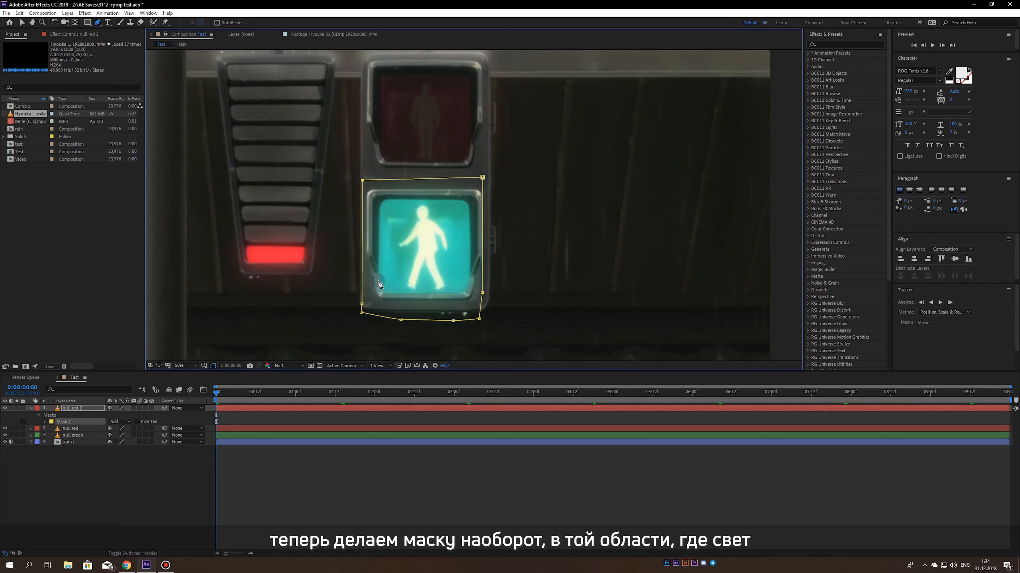
pyautogui.press('m')
pyautogui.press('m')
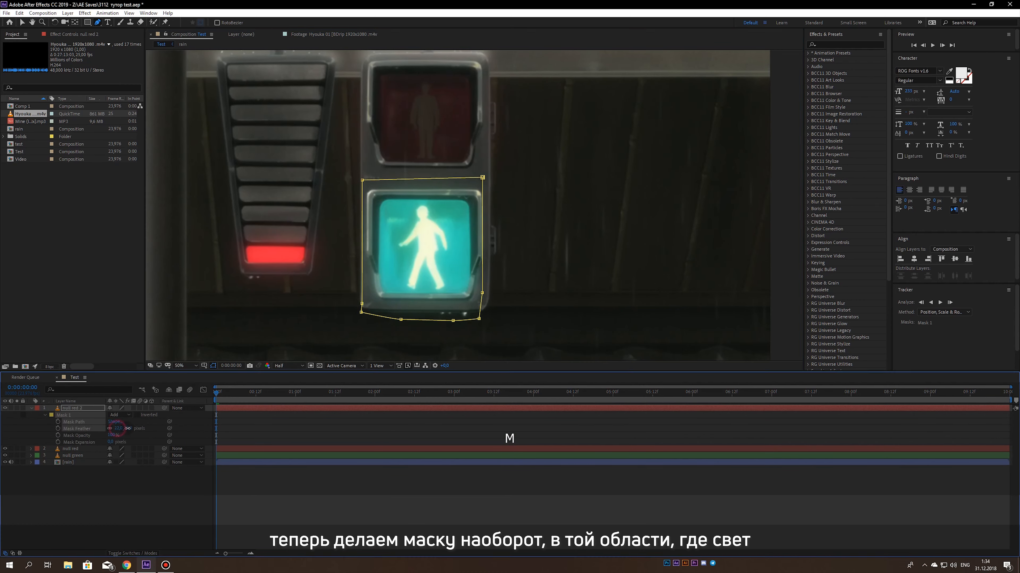
# - Give the masked copy a Green label, rename it green light, and save the project
pyautogui.click(37, 408)
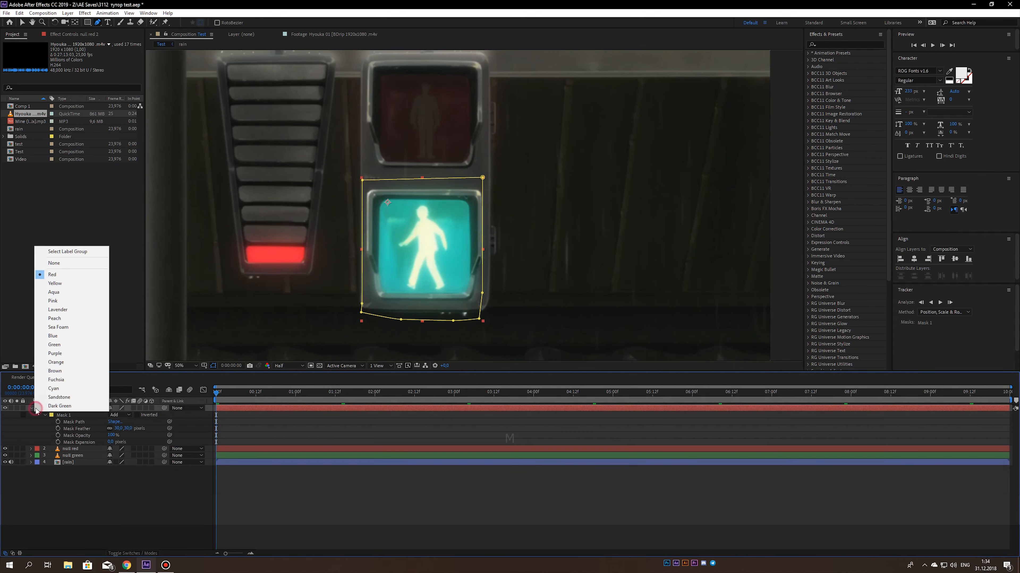
pyautogui.click(55, 346)
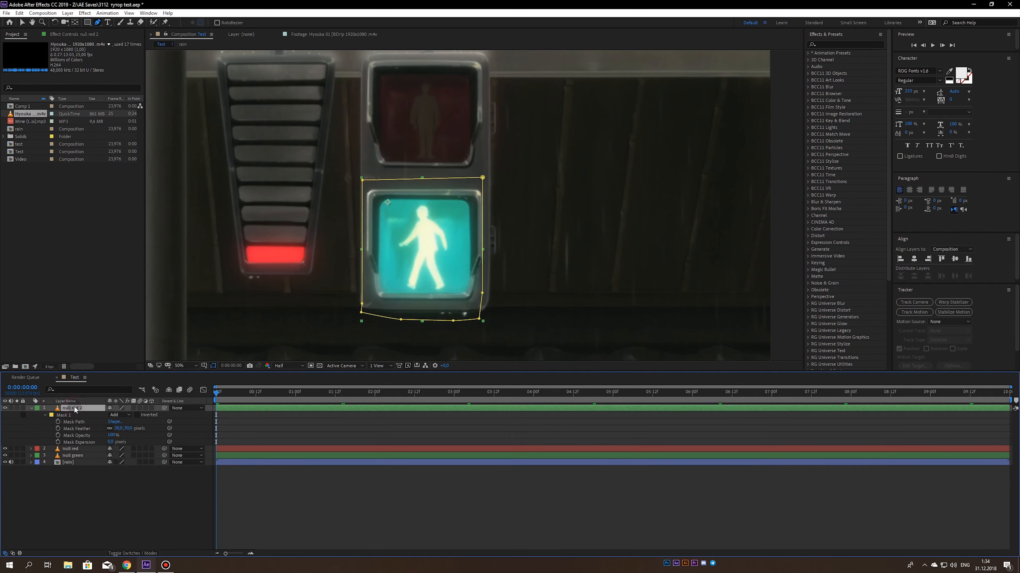
pyautogui.press('Return')
pyautogui.write('green light')
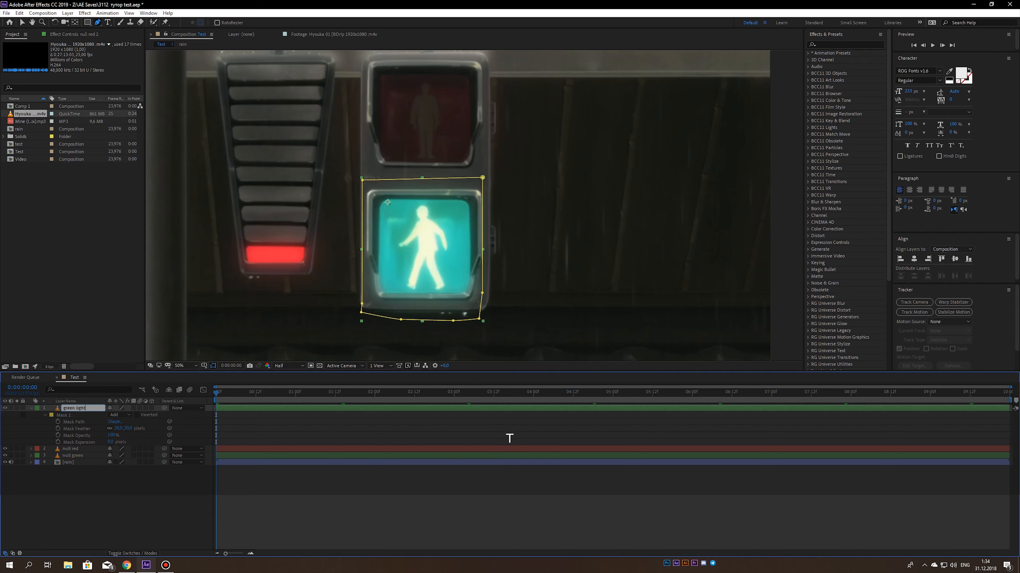
pyautogui.press('Return')
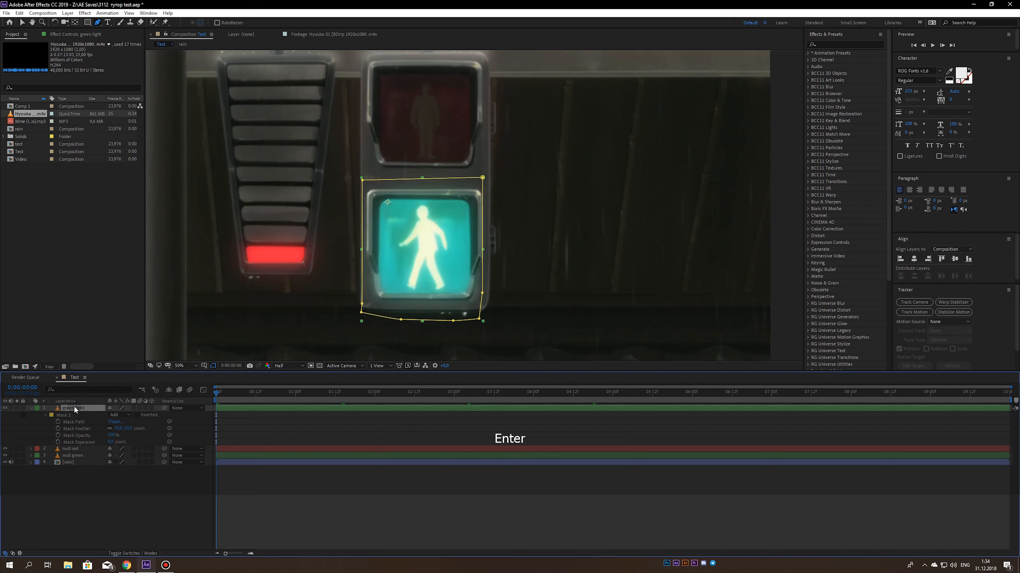
pyautogui.hotkey('ctrl', 's')
pyautogui.click(30, 409)
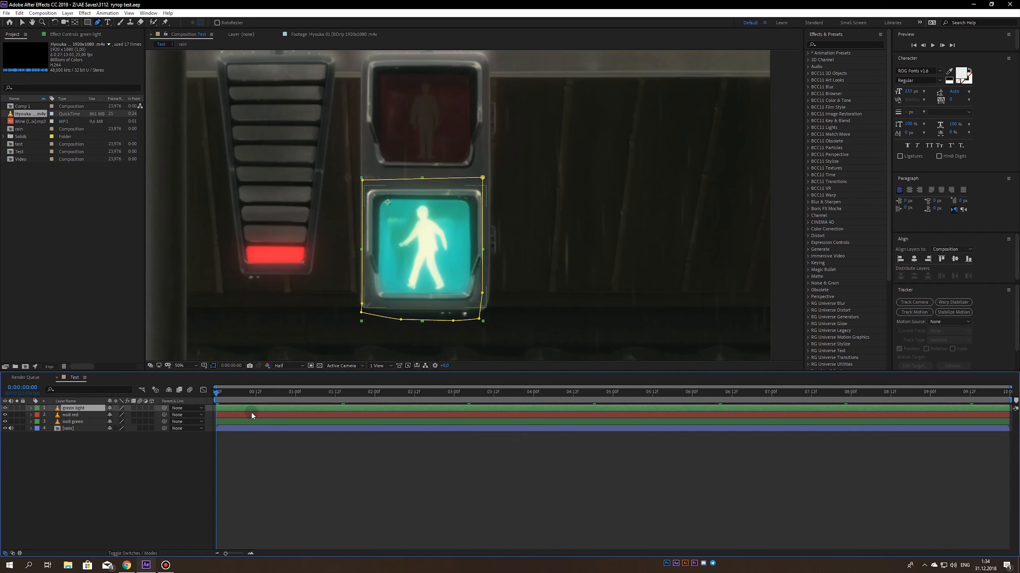
# - Hide the green light layer and duplicate the null green layer
pyautogui.moveTo(244, 394); pyautogui.dragTo(215, 393)
pyautogui.click(5, 408)
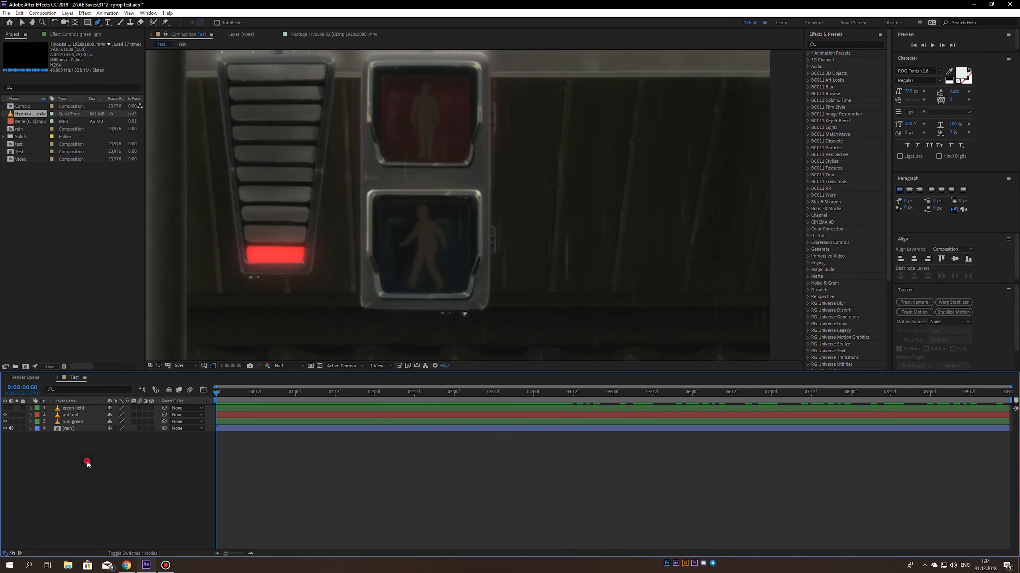
pyautogui.click(69, 422)
pyautogui.click(72, 415)
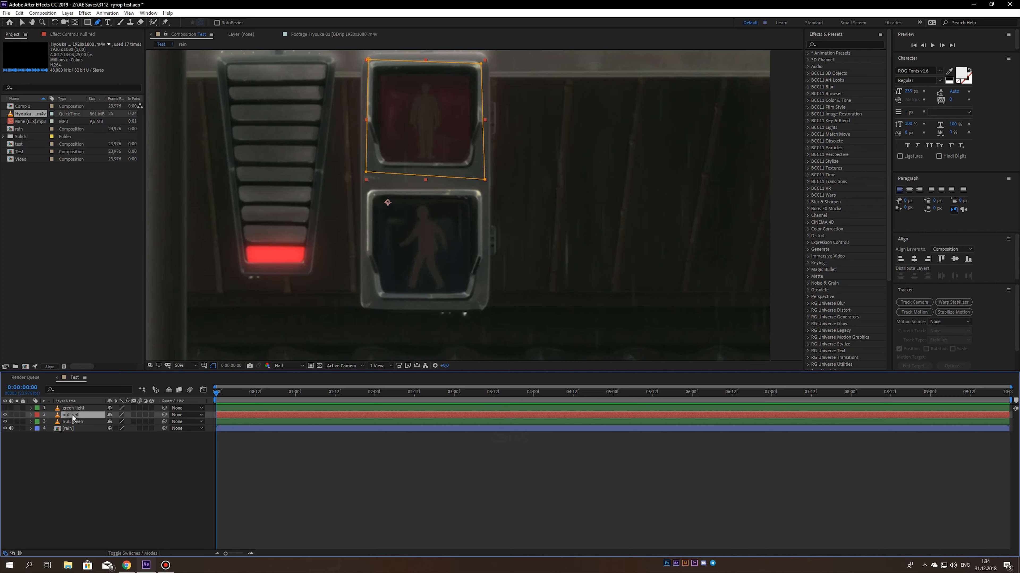
pyautogui.click(72, 421)
pyautogui.hotkey('ctrl', 'd')
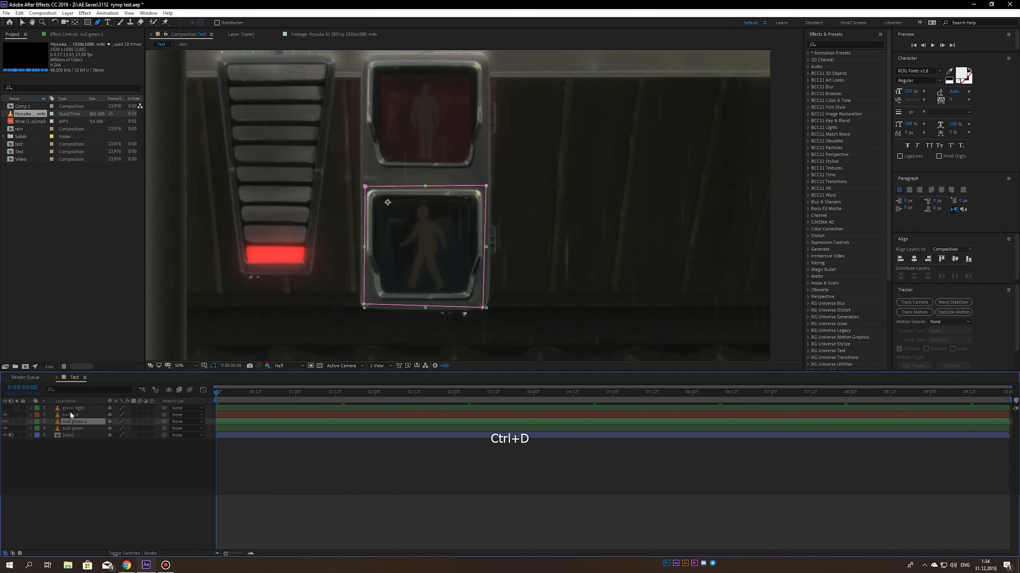
# - Move the null green copy to the top of the layer stack and give it a Red label
pyautogui.moveTo(70, 415); pyautogui.dragTo(70, 412)
pyautogui.click(37, 415)
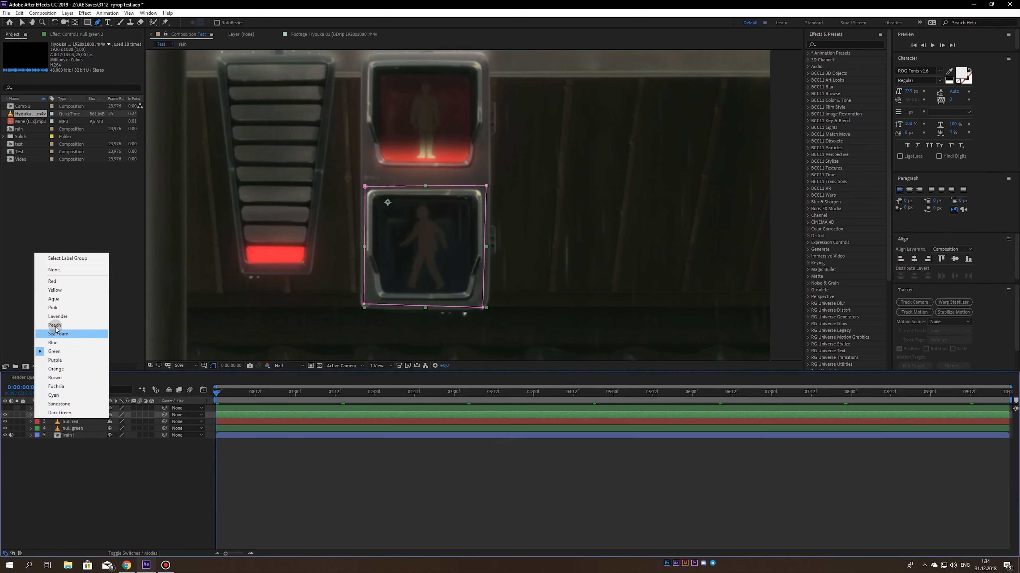
pyautogui.click(52, 281)
pyautogui.moveTo(79, 416); pyautogui.dragTo(77, 409)
# - Replace the null green copy's mask with a new Pen tool mask around the lit red standing-man signal
pyautogui.press('m')
pyautogui.click(62, 416)
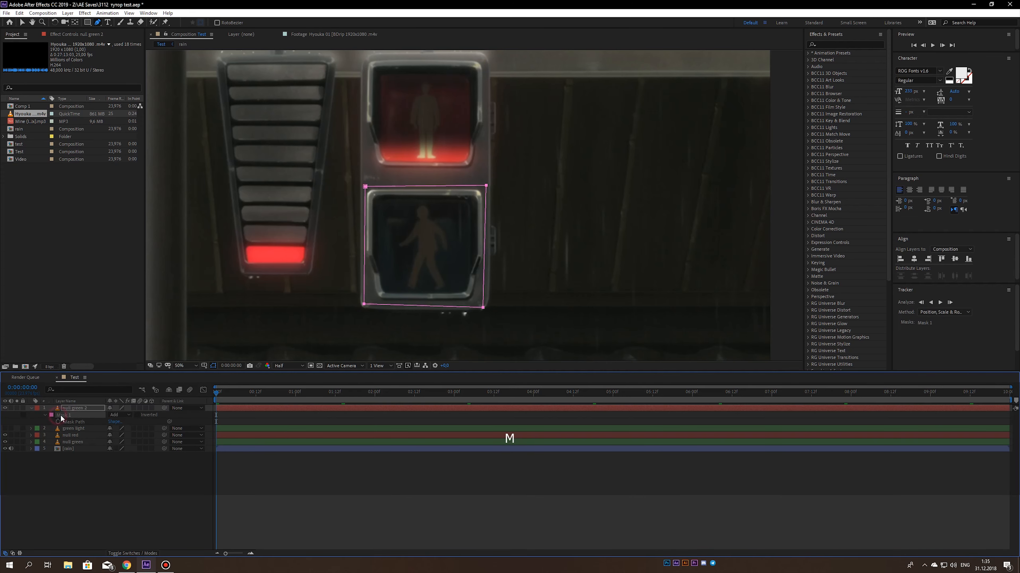
pyautogui.press('Delete')
pyautogui.click(353, 160)
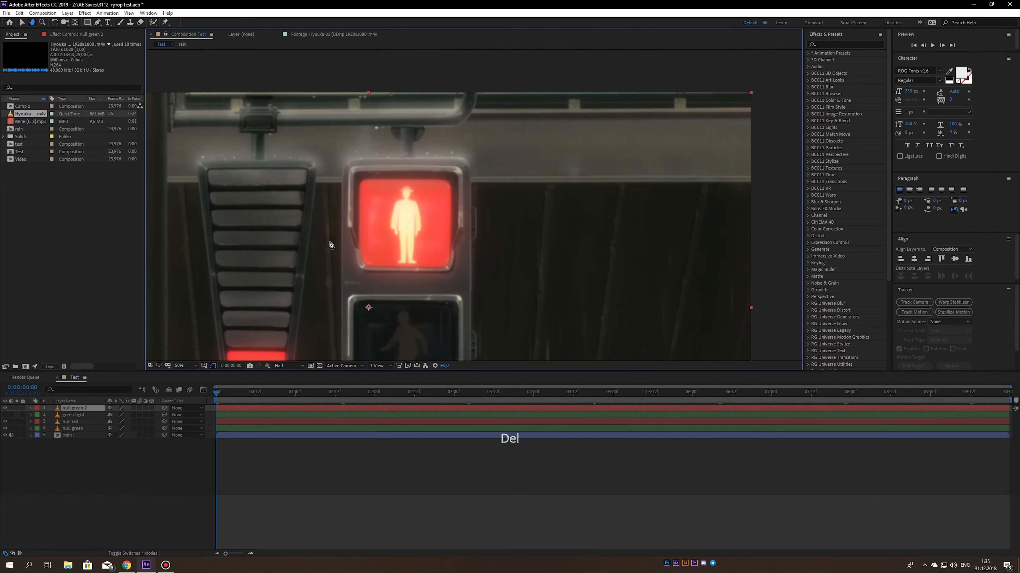
pyautogui.click(346, 171)
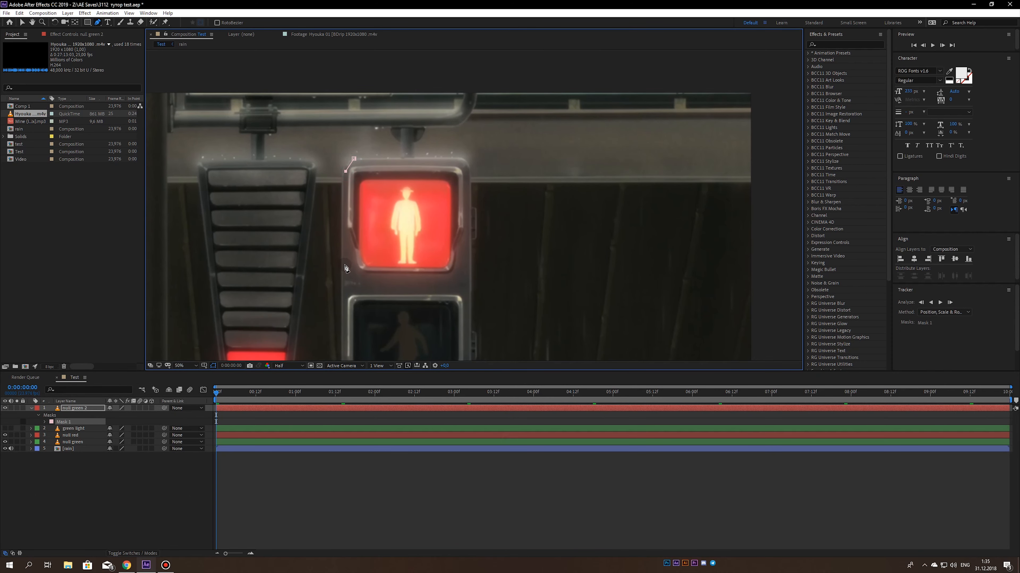
pyautogui.click(343, 280)
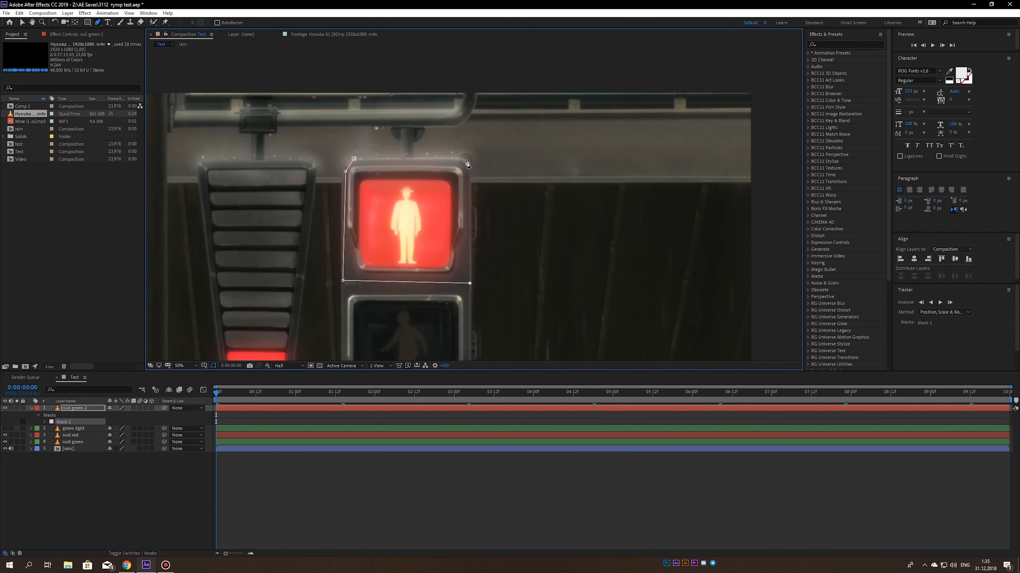
pyautogui.click(465, 161)
pyautogui.click(353, 160)
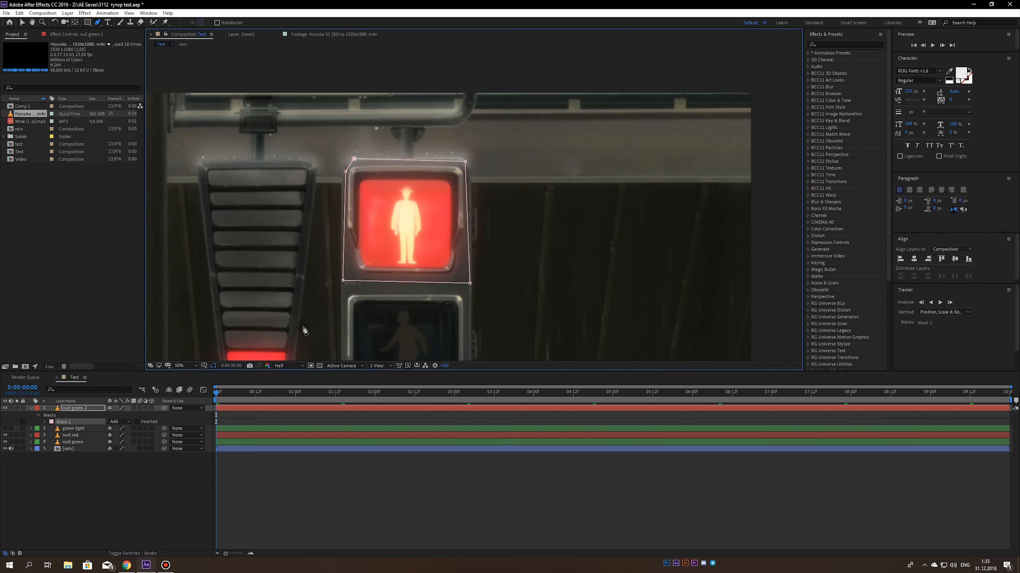
# - Feather the edge of the red signal's new mask and save the project
pyautogui.click(208, 400)
pyautogui.press('m')
pyautogui.press('m')
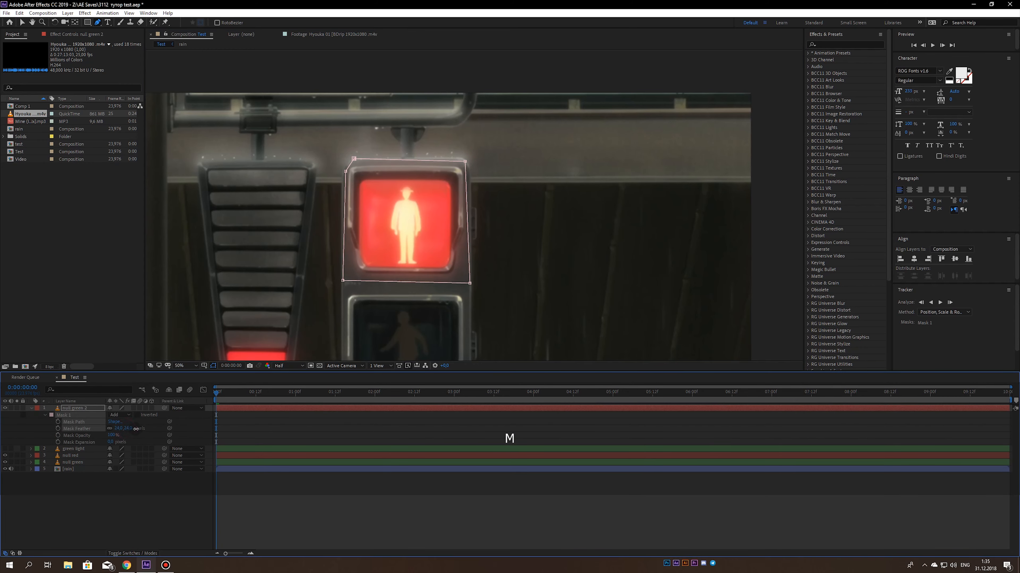
pyautogui.moveTo(136, 428); pyautogui.dragTo(137, 429)
pyautogui.hotkey('ctrl', 's')
# - Rename the top null green copy to "red light", collapse its properties and save the project
pyautogui.click(73, 410)
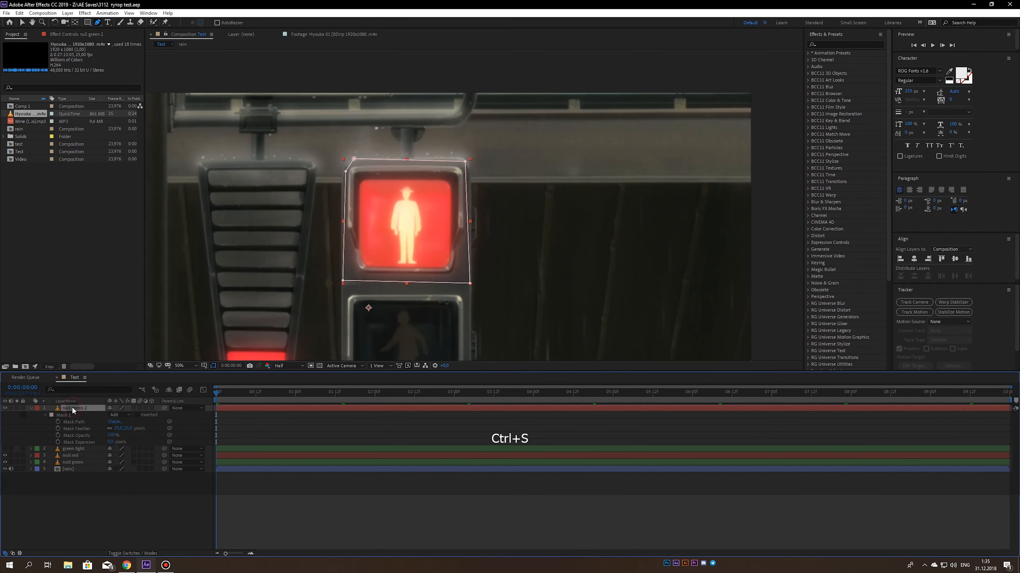
pyautogui.press('Return')
pyautogui.write('red')
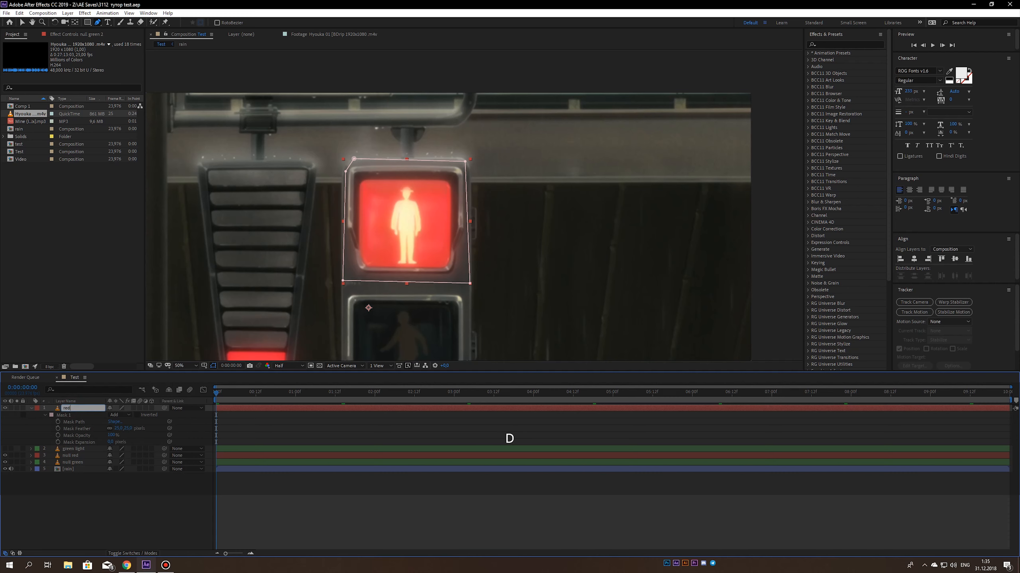
pyautogui.write(' light')
pyautogui.press('Return')
pyautogui.click(31, 408)
pyautogui.click(70, 473)
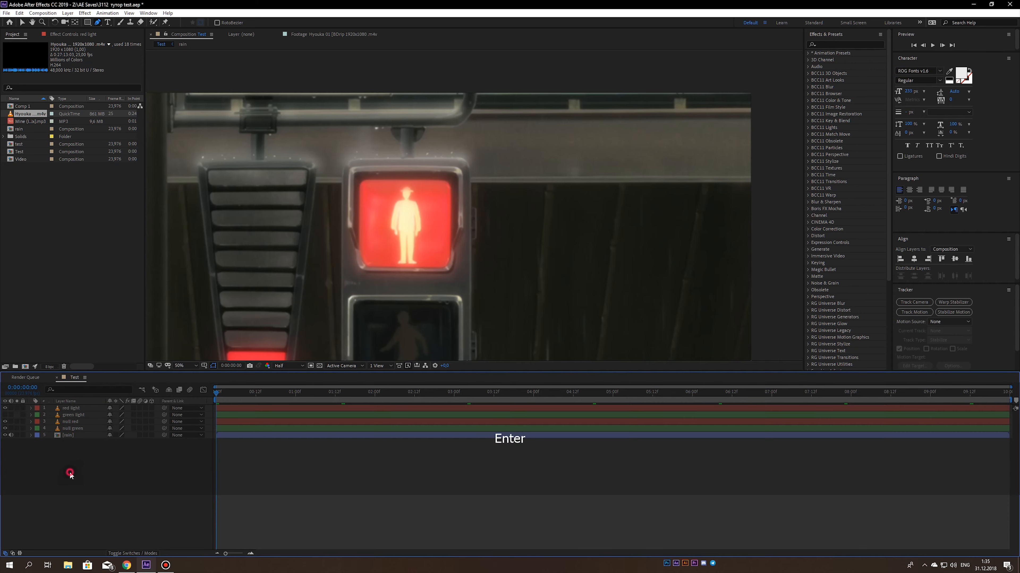
pyautogui.hotkey('ctrl', 's')
# - Check the red light and green light layers by toggling their visibility, leave both hidden and save the project
pyautogui.click(5, 408)
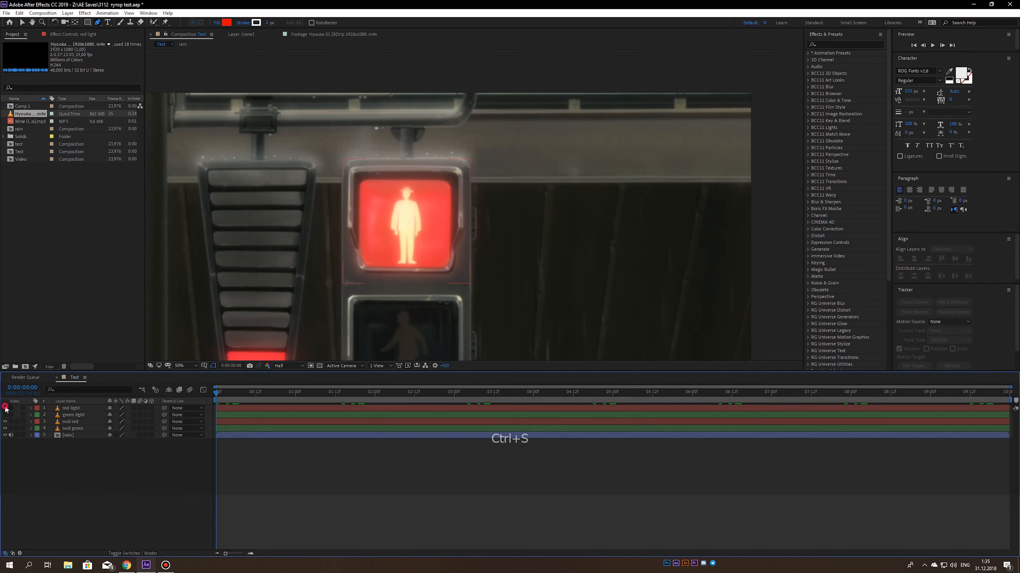
pyautogui.press(',')
pyautogui.click(5, 415)
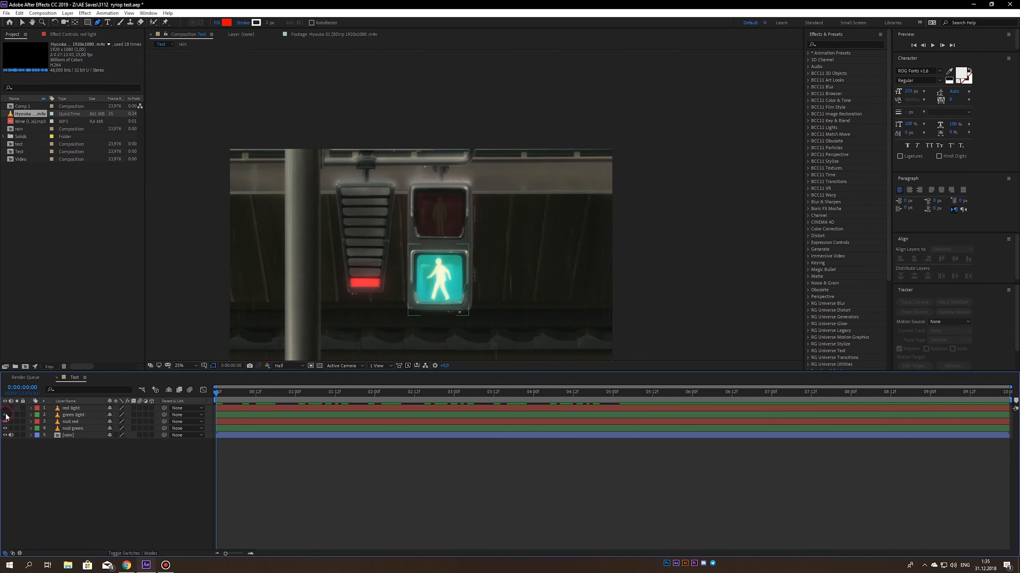
pyautogui.click(5, 415)
pyautogui.click(5, 408)
pyautogui.click(5, 408)
pyautogui.hotkey('ctrl', 's')
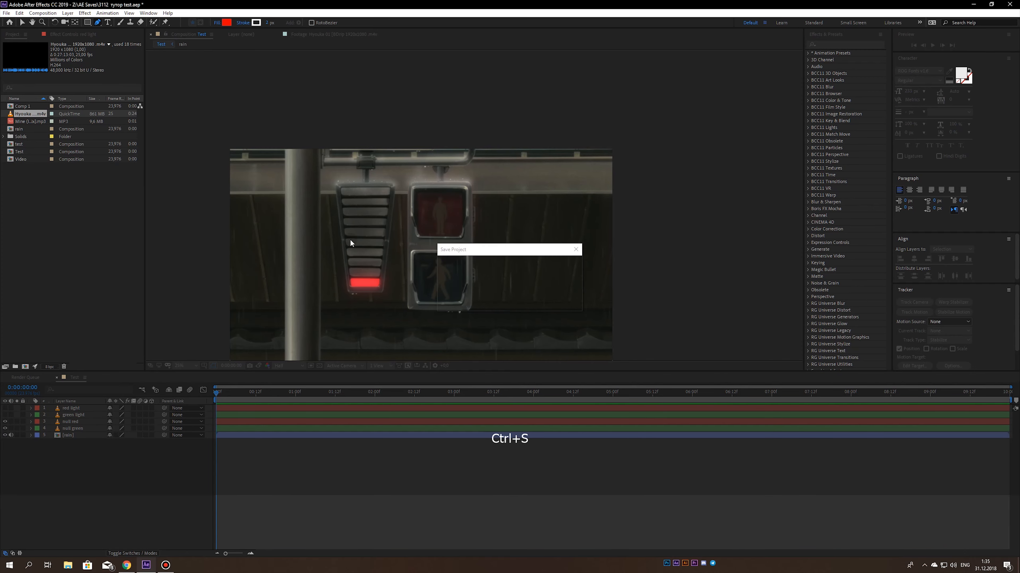
pyautogui.click(187, 365)
pyautogui.click(195, 385)
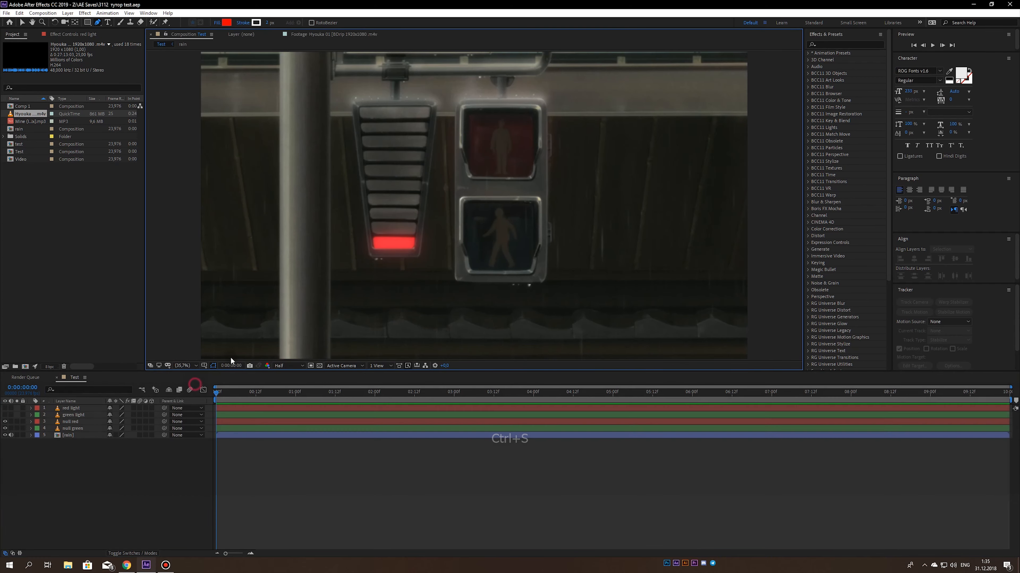
pyautogui.hotkey('ctrl', 's')
# - Create a red composition-size solid named "red optical" and save the project
pyautogui.click(68, 13)
pyautogui.moveTo(88, 22)
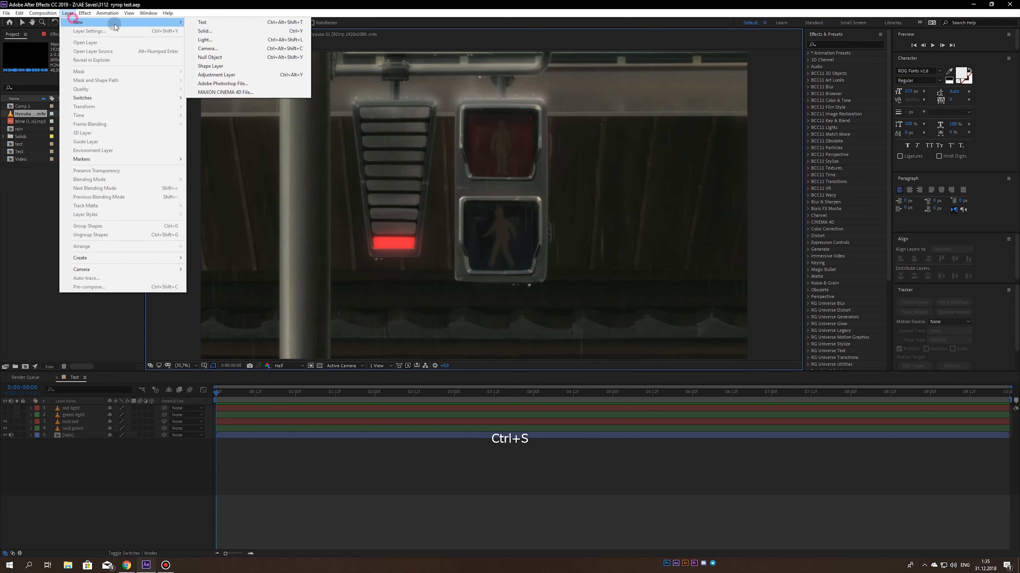
pyautogui.click(204, 30)
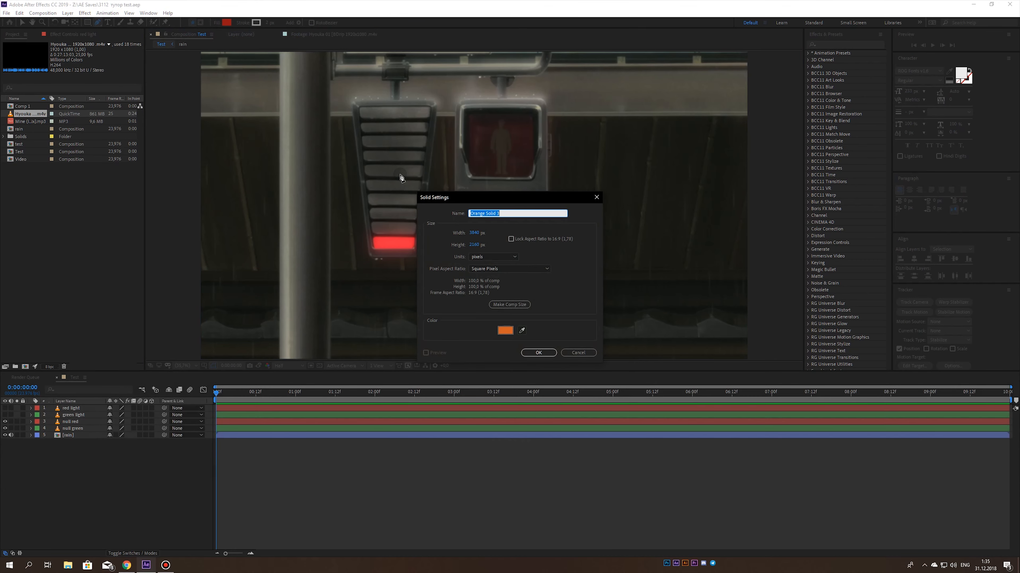
pyautogui.write('red optical')
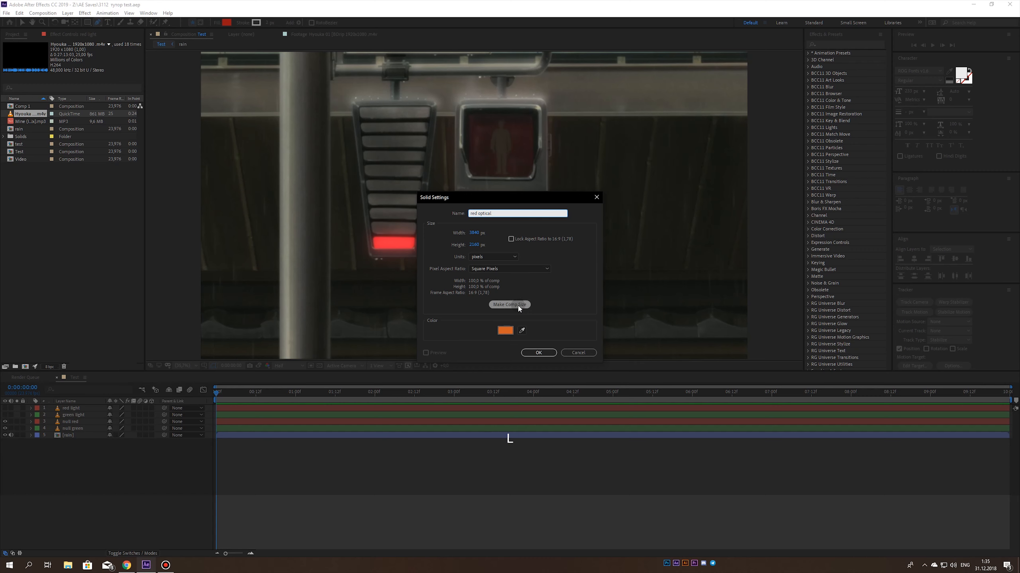
pyautogui.click(505, 330)
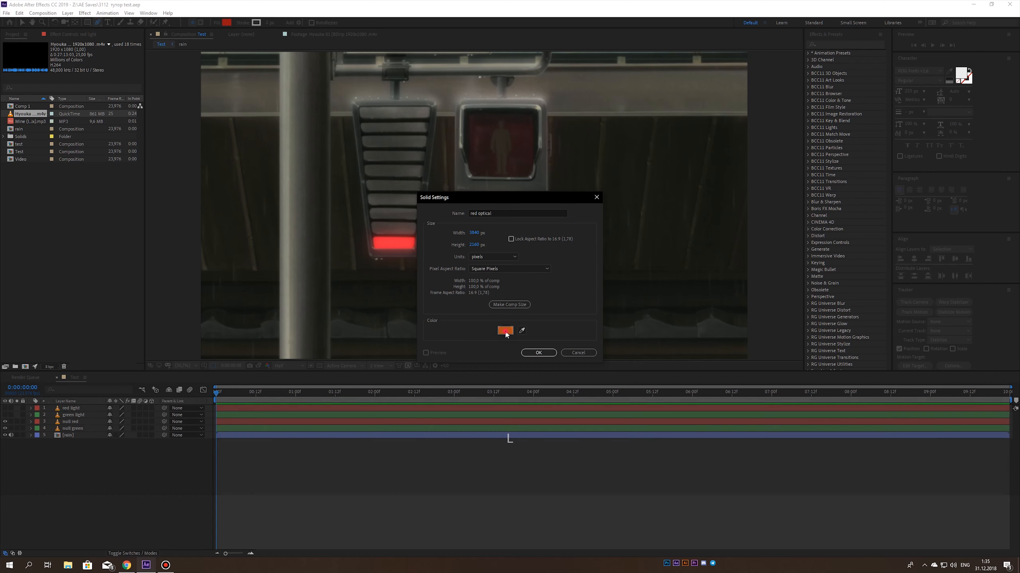
pyautogui.click(242, 332)
pyautogui.press('Return')
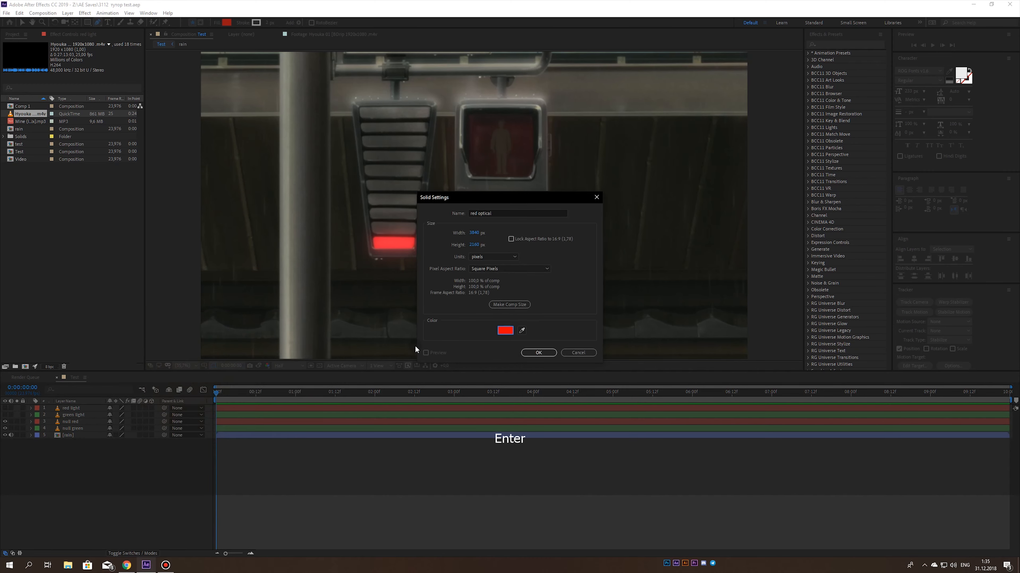
pyautogui.press('Return')
pyautogui.hotkey('ctrl', 's')
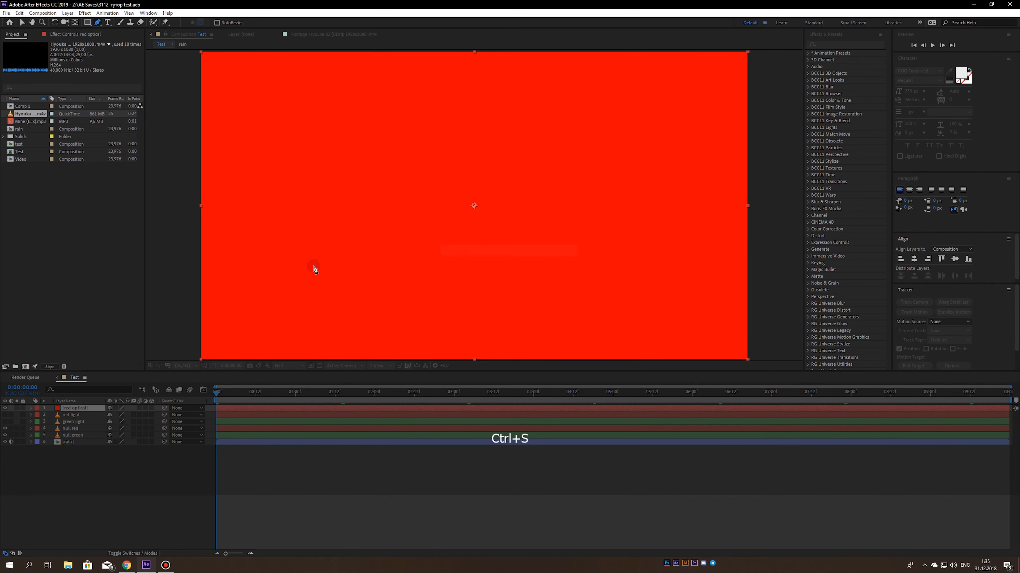
# - Apply the Optical Flares effect to the red optical solid
pyautogui.hotkey('ctrl', 'space')
pyautogui.write('op')
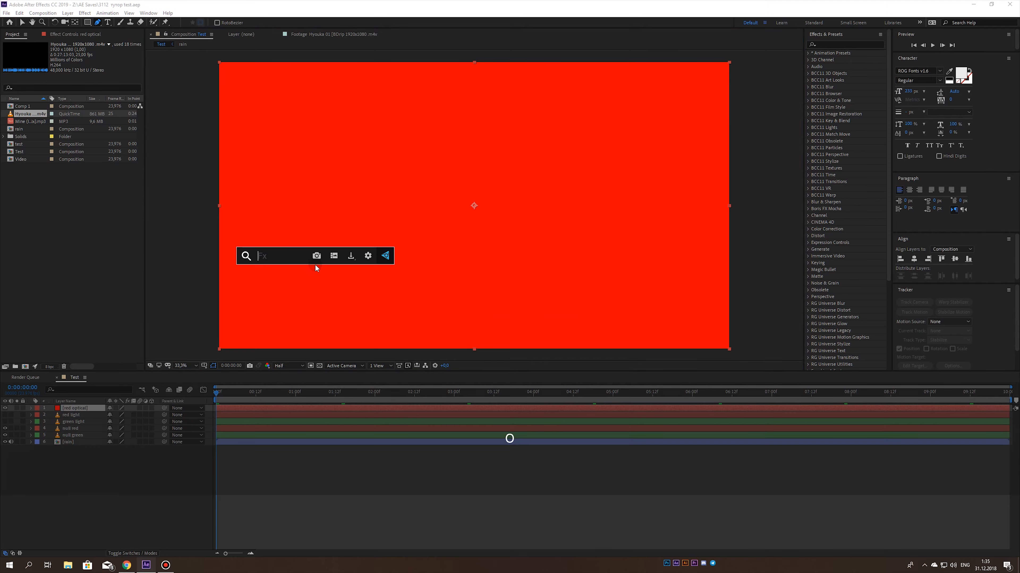
pyautogui.click(294, 293)
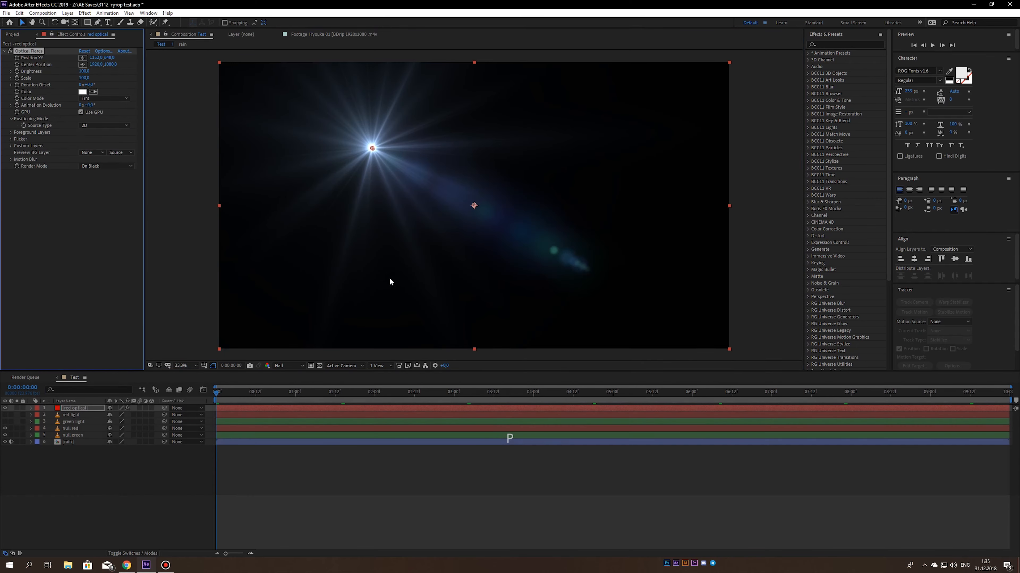
# - Load the Damaged flare from Pro Presets 2 in the Optical Flares options and set its global color to bright red
pyautogui.click(106, 51)
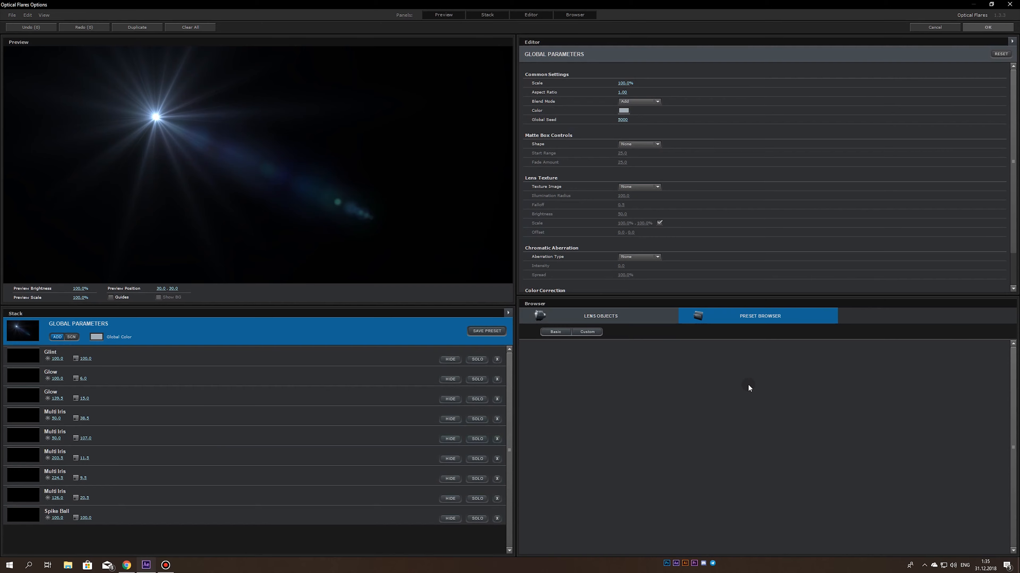
pyautogui.click(804, 416)
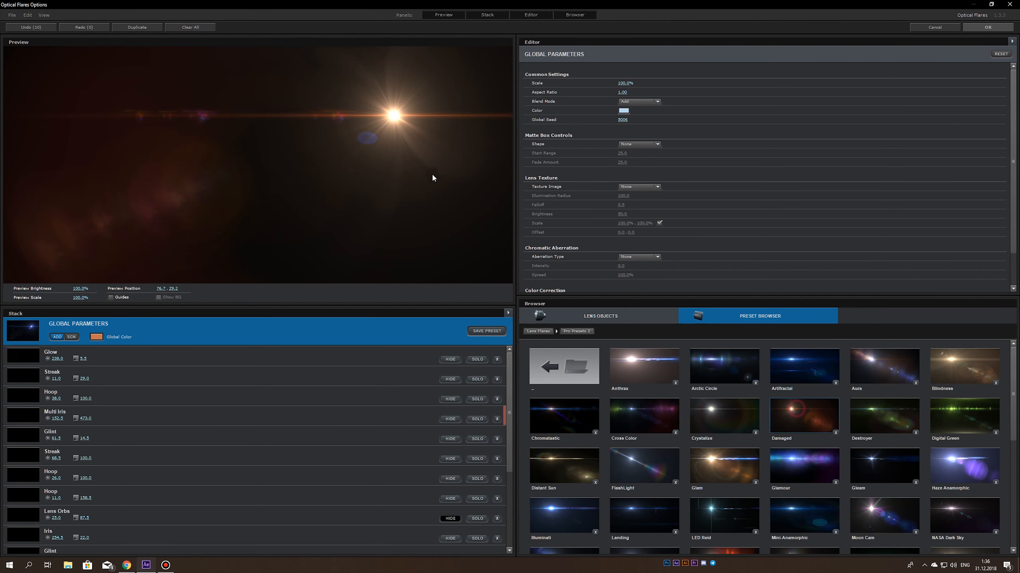
pyautogui.moveTo(432, 176); pyautogui.dragTo(154, 117)
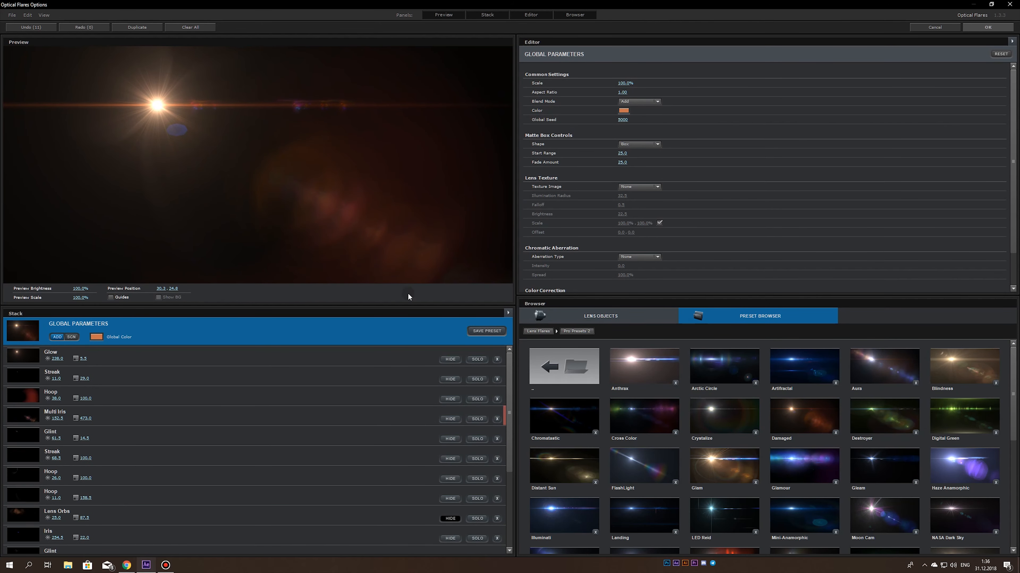
pyautogui.click(623, 111)
pyautogui.moveTo(662, 85); pyautogui.dragTo(654, 75)
pyautogui.click(644, 72)
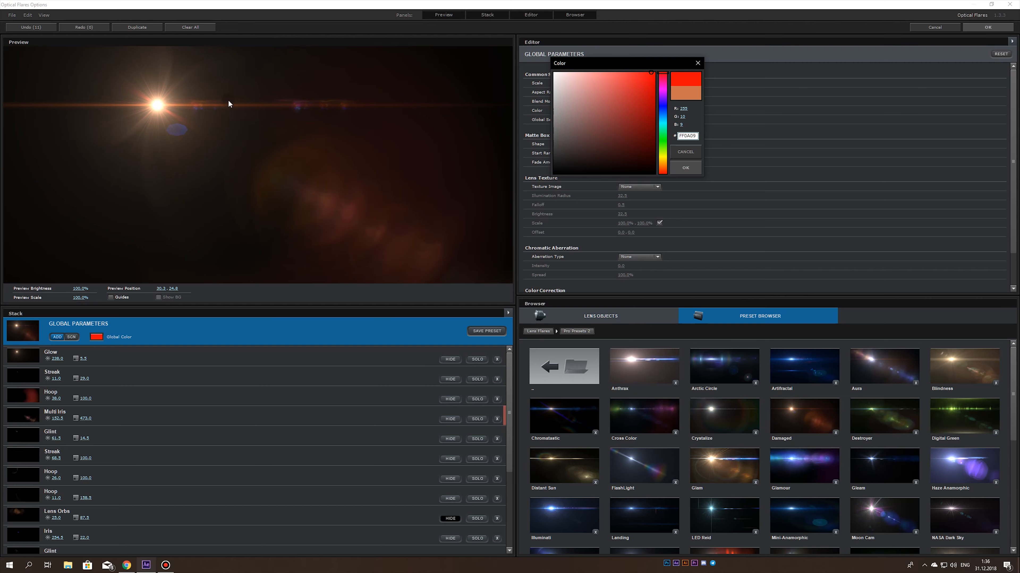
pyautogui.click(685, 167)
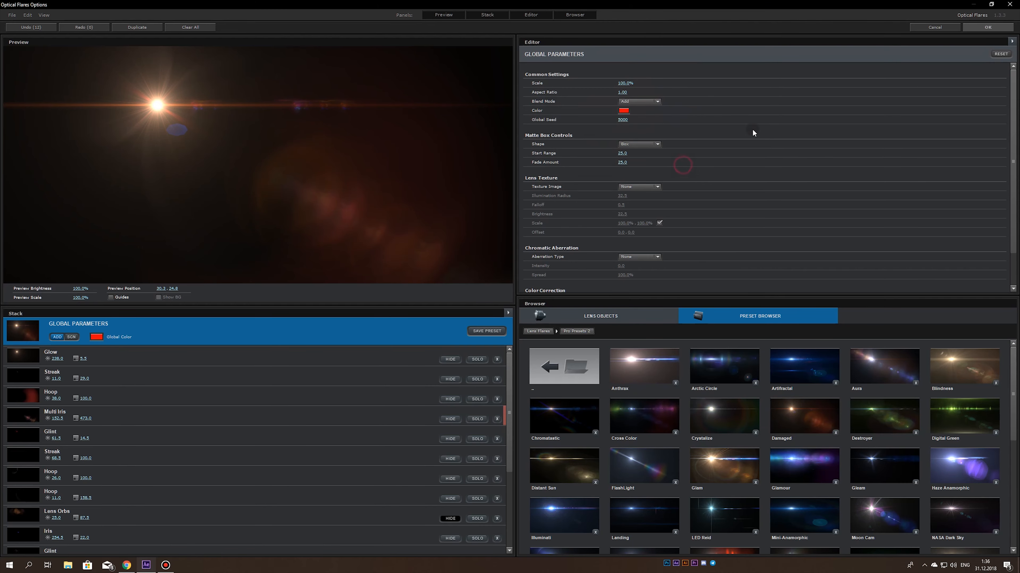
pyautogui.moveTo(207, 134); pyautogui.dragTo(202, 118)
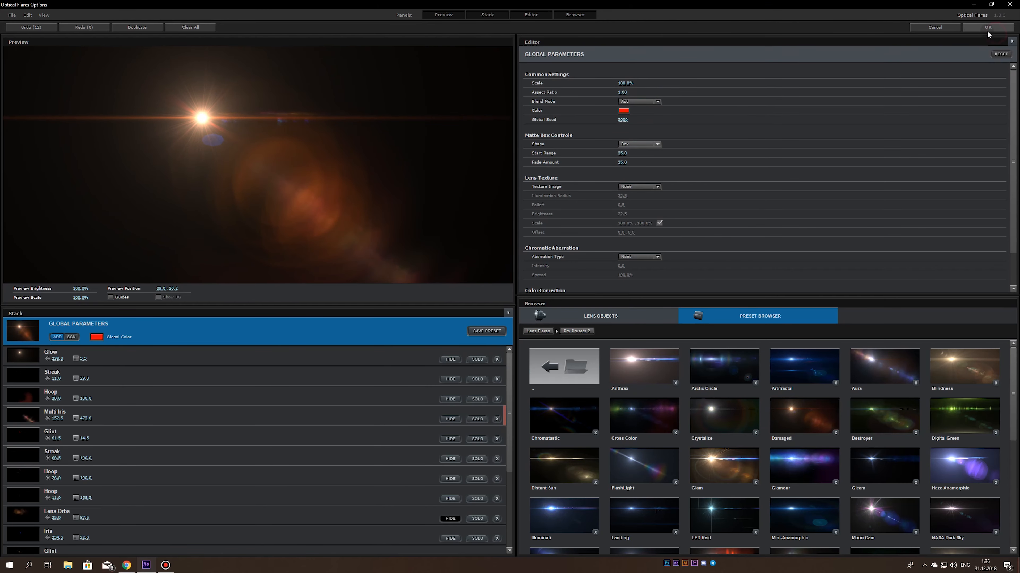
pyautogui.click(988, 28)
# - Set the Optical Flares scale to 20 and save the project
pyautogui.click(85, 78)
pyautogui.write('20')
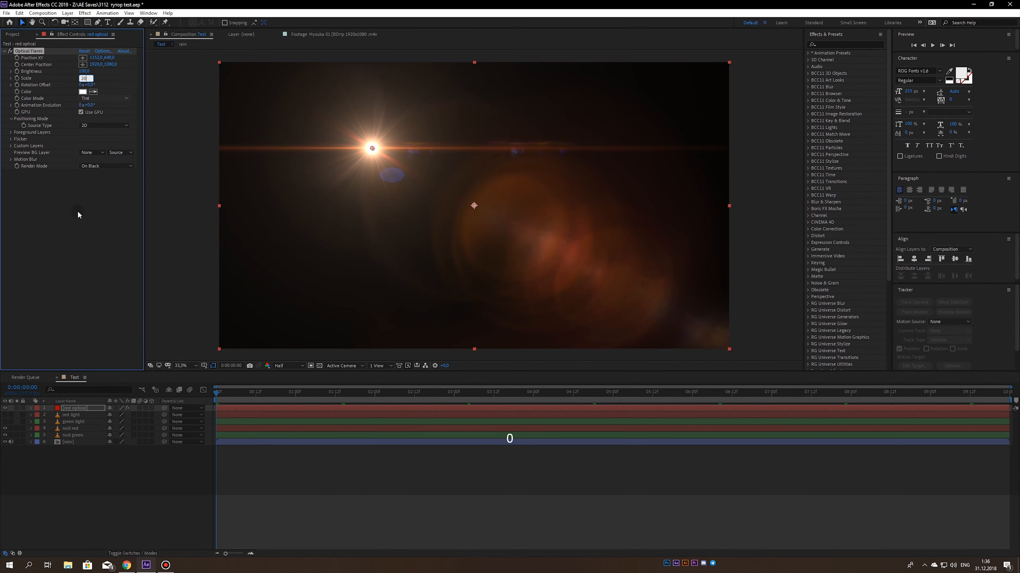
pyautogui.click(78, 214)
pyautogui.hotkey('ctrl', 's')
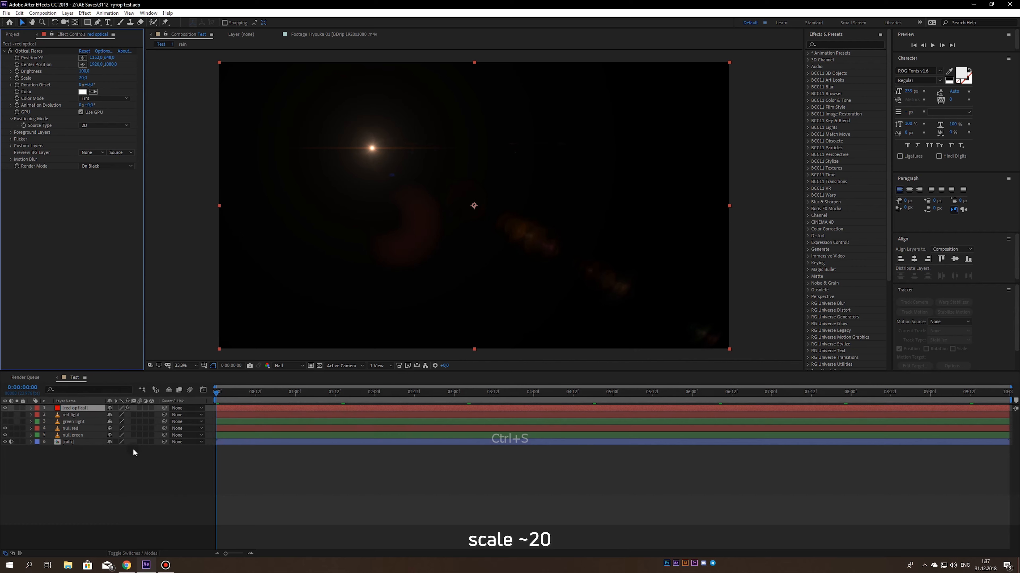
# - Set the red optical layer's blending mode to Screen
pyautogui.click(148, 553)
pyautogui.click(125, 410)
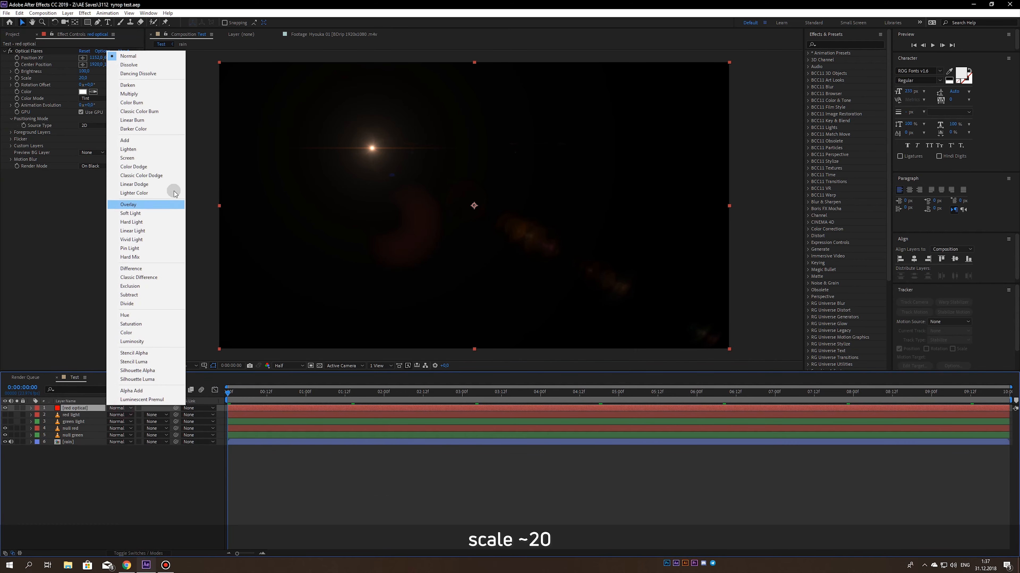
pyautogui.click(136, 159)
# - Set the Optical Flares scale to 25 on the red optical layer
pyautogui.scroll(3, 448, 136)
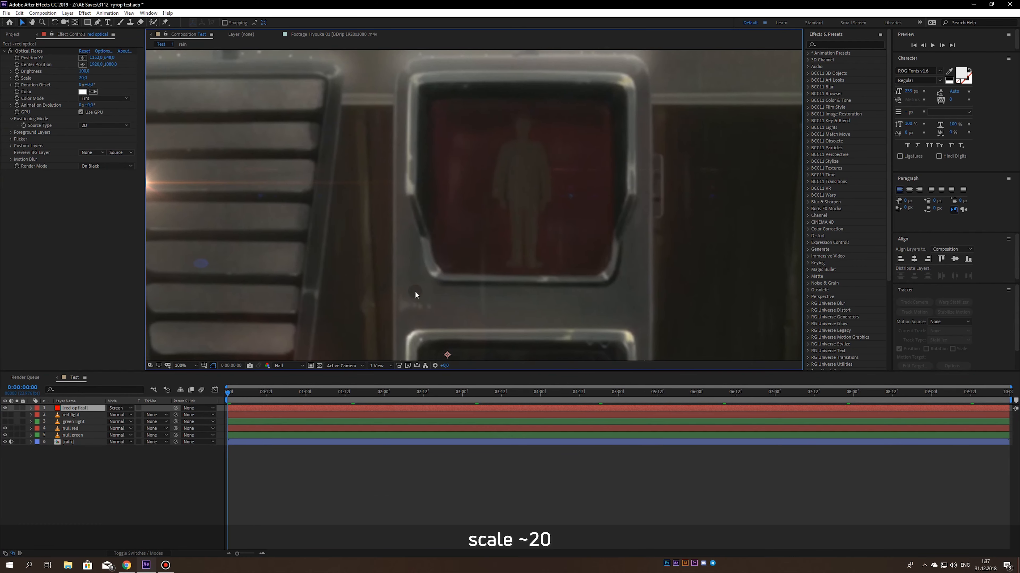
pyautogui.click(85, 78)
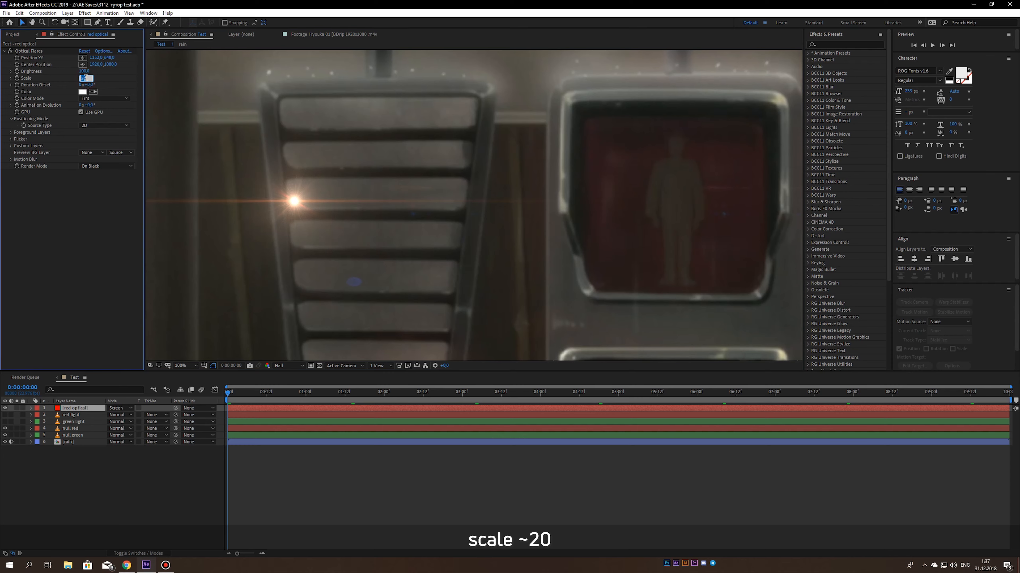
pyautogui.write('25')
pyautogui.click(76, 188)
# - Place the flare's center on the upper-right corner of the red signal's frame
pyautogui.scroll(-1, 433, 155)
pyautogui.scroll(-1, 433, 157)
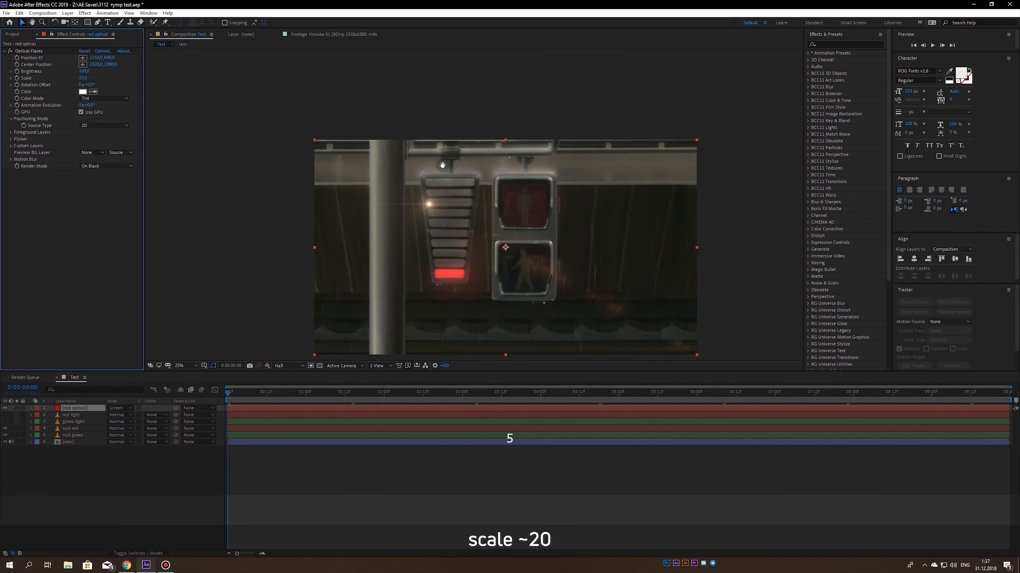
pyautogui.click(83, 58)
pyautogui.click(522, 179)
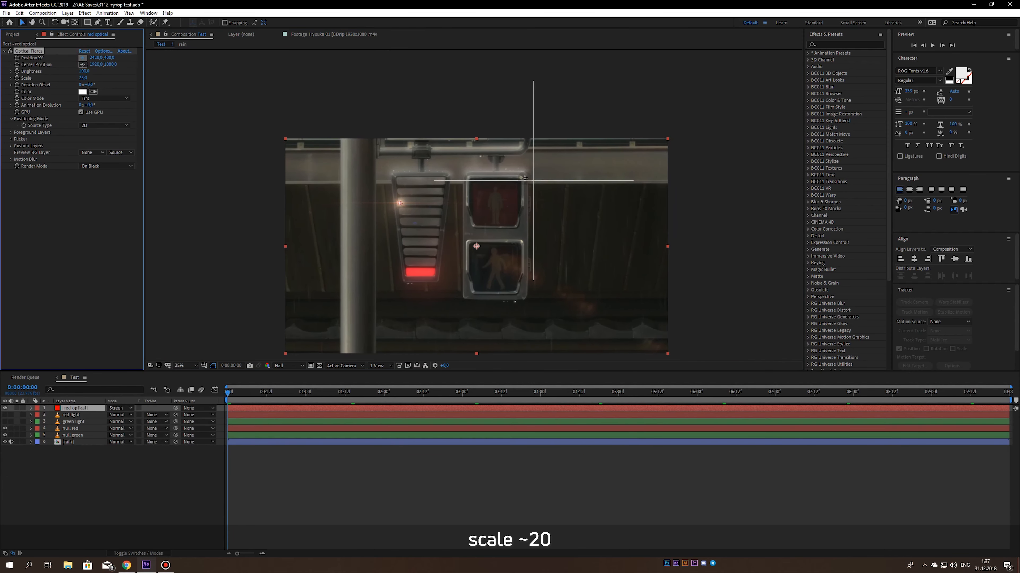
pyautogui.scroll(2, 523, 178)
pyautogui.moveTo(533, 176); pyautogui.dragTo(530, 175)
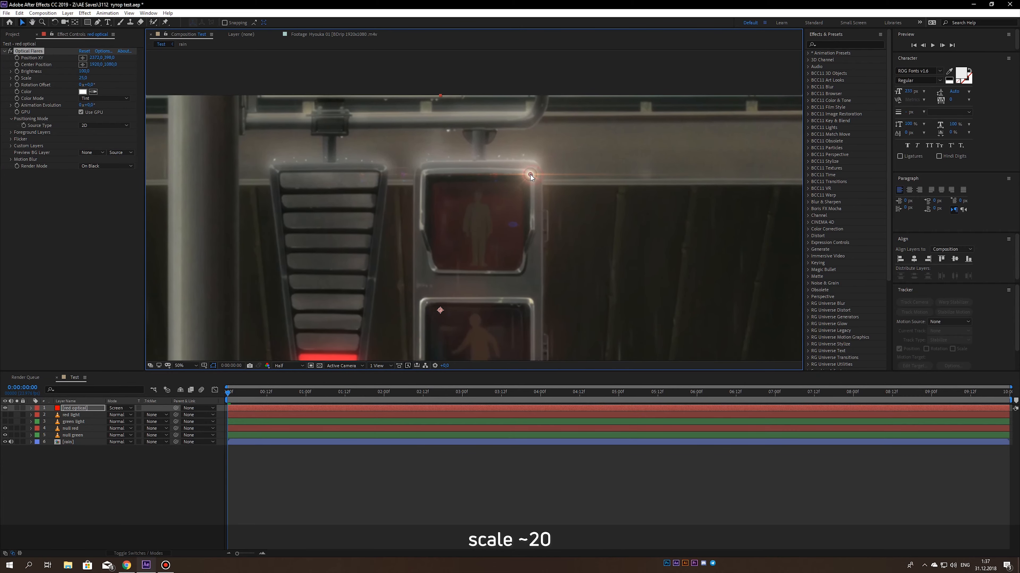
# - Replace the flare with the Broadway preset from Pro Presets and set its global color to light red FD5757
pyautogui.click(102, 51)
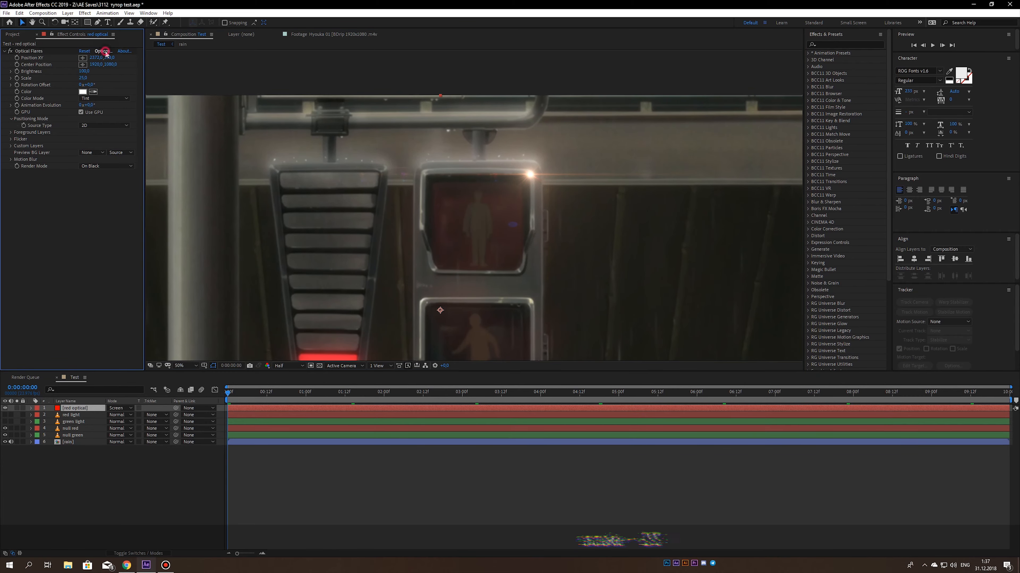
pyautogui.click(562, 429)
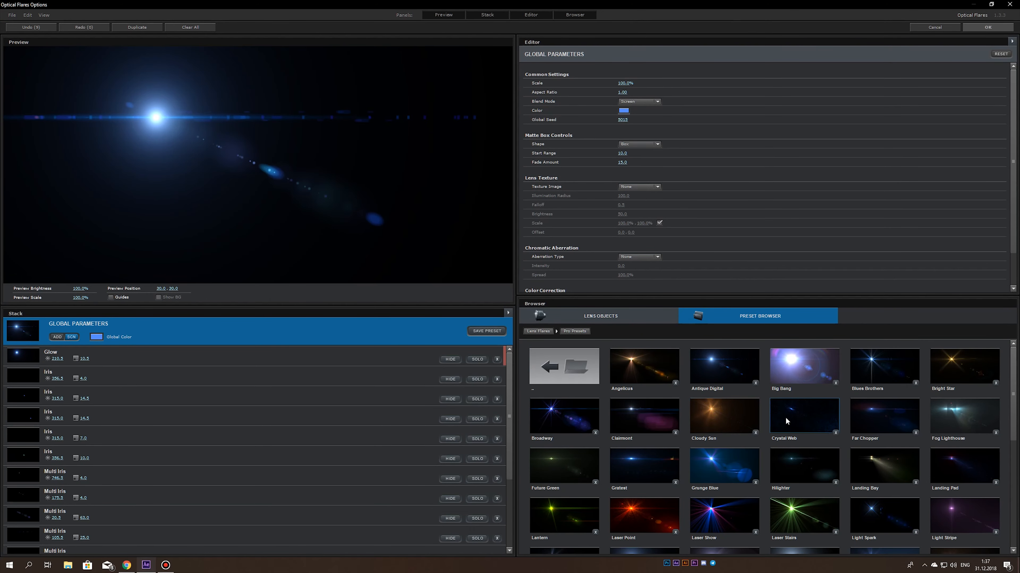
pyautogui.click(626, 114)
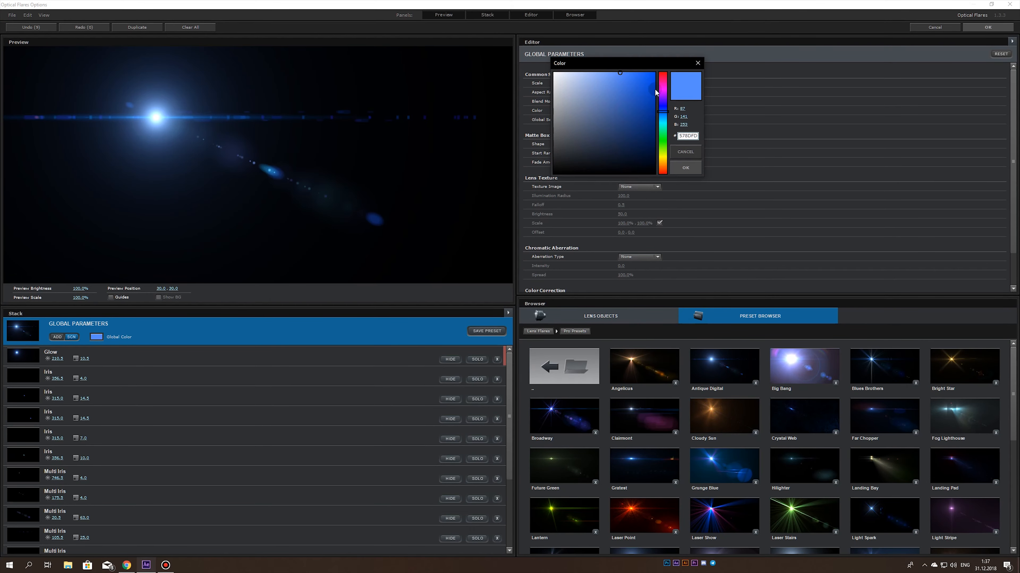
pyautogui.moveTo(662, 98); pyautogui.dragTo(663, 68)
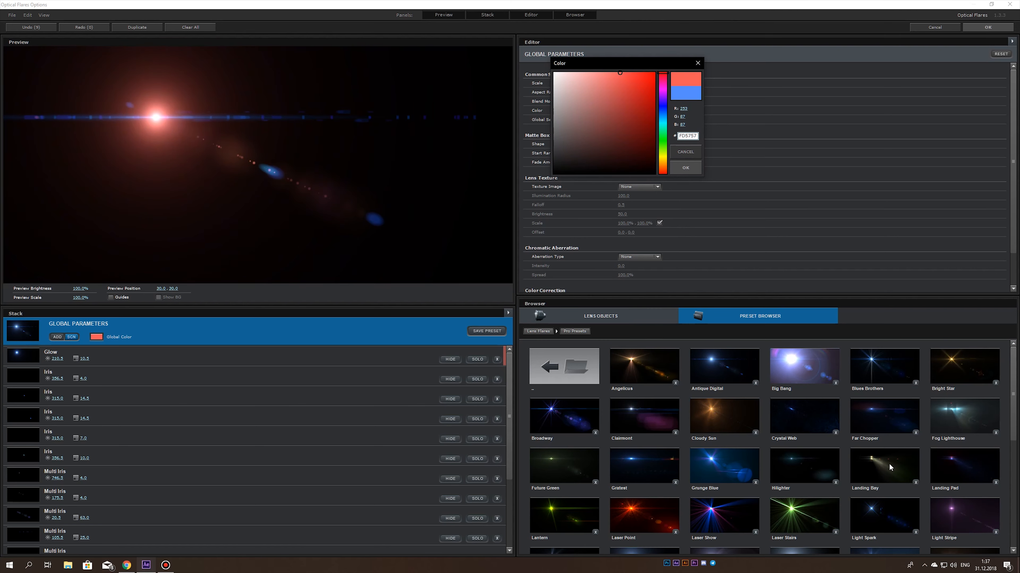
pyautogui.press('Return')
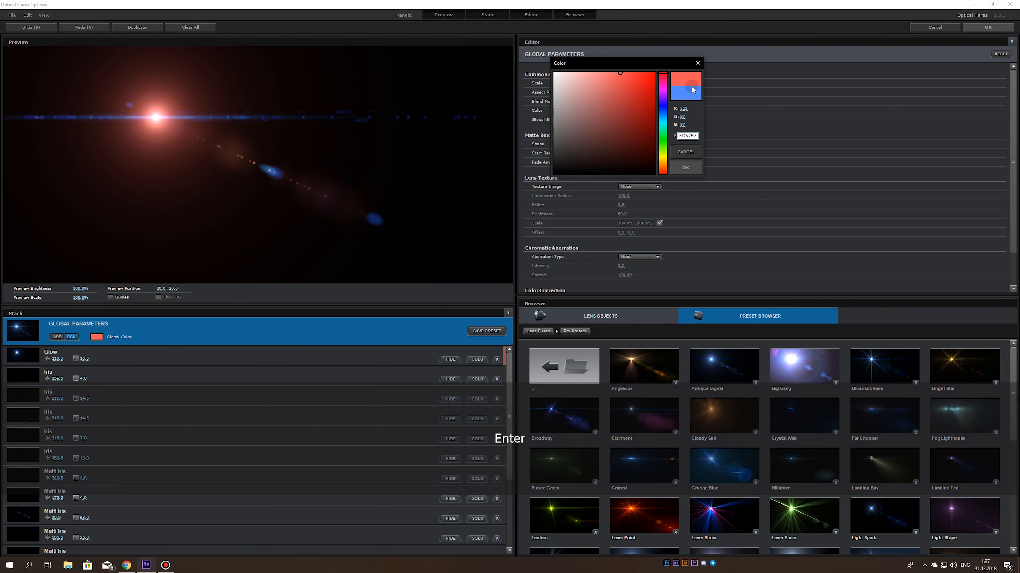
pyautogui.click(996, 29)
pyautogui.press(',')
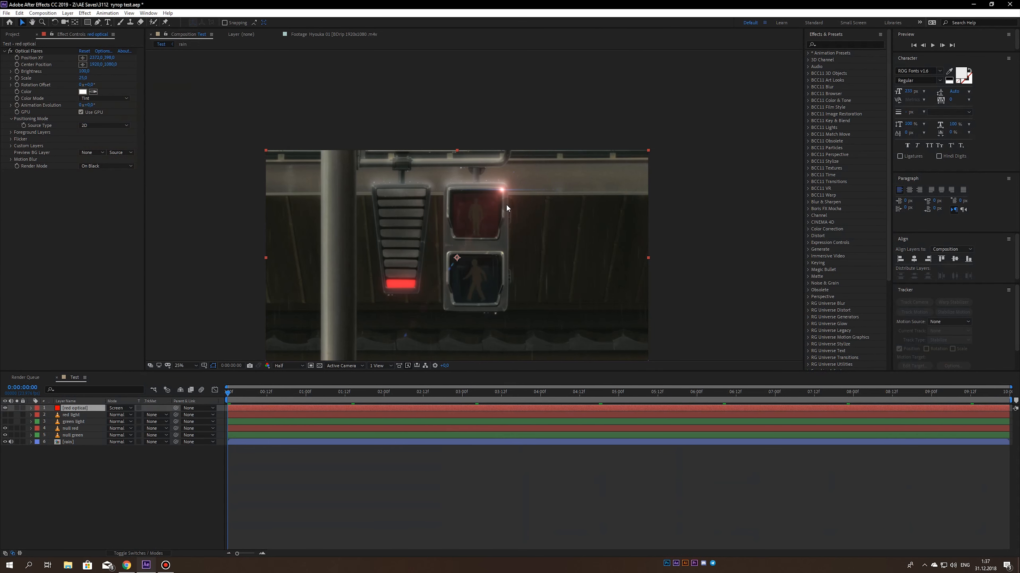
# - Save the project and set the Optical Flares scale to 35 on the red optical layer
pyautogui.hotkey('ctrl', 's')
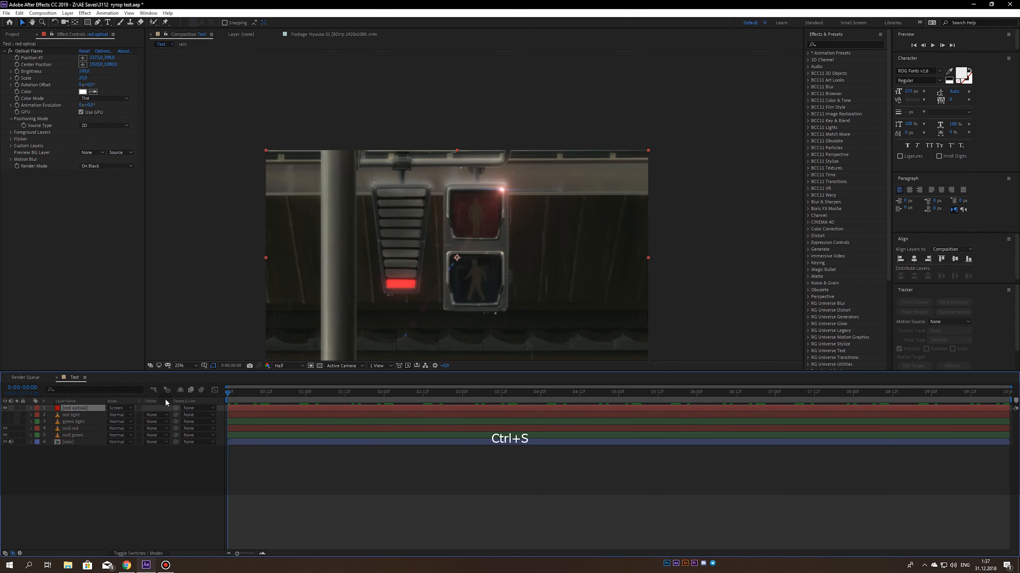
pyautogui.press('.')
pyautogui.moveTo(497, 264); pyautogui.dragTo(477, 295)
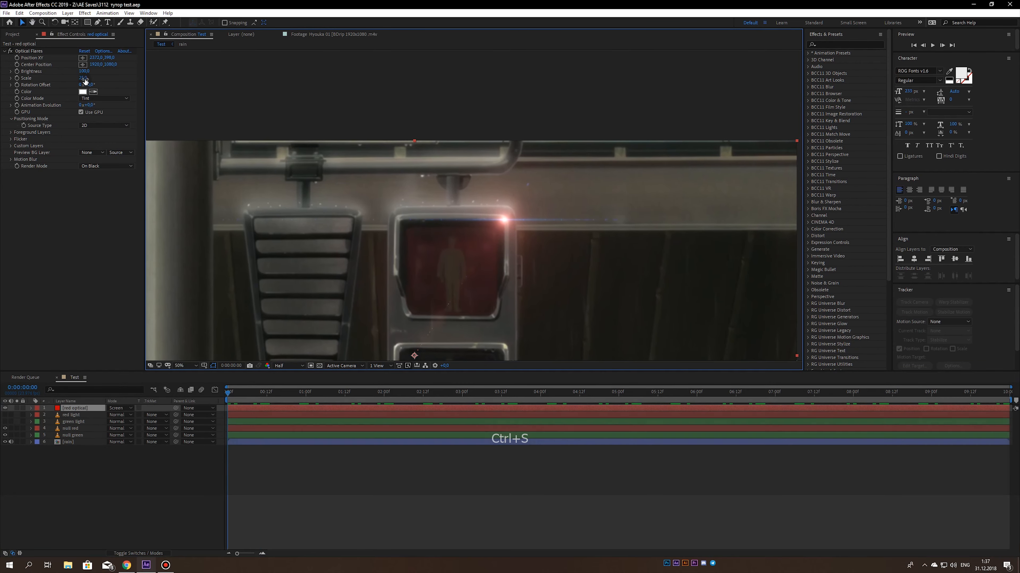
pyautogui.click(83, 78)
pyautogui.write('2')
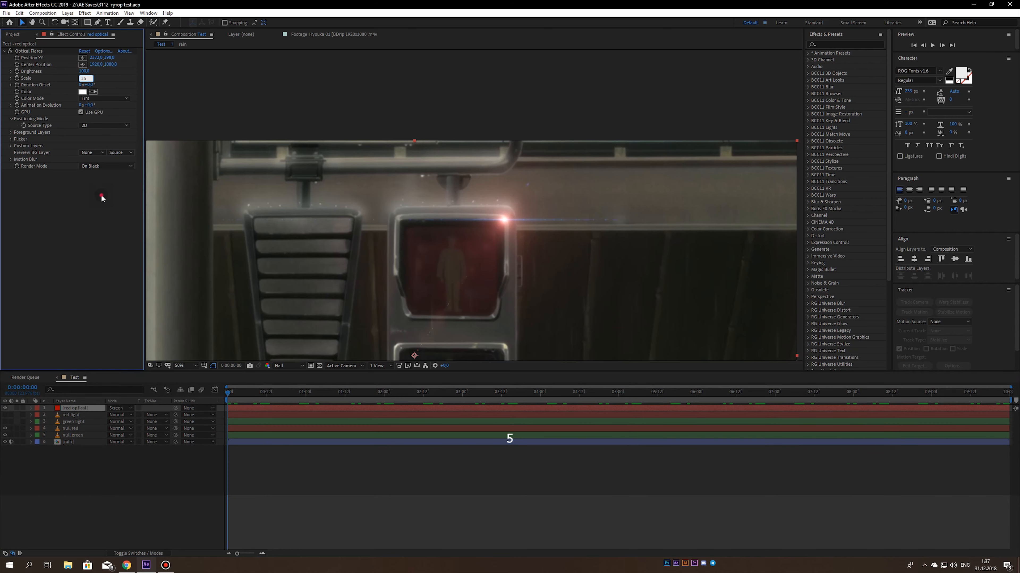
pyautogui.write('5')
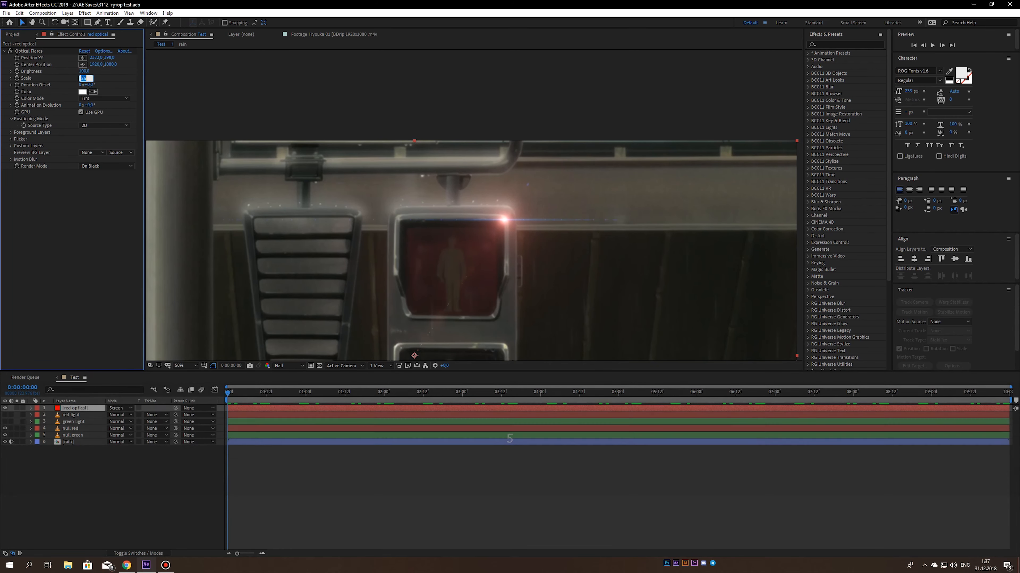
pyautogui.press('Return')
# - Move the flare's center position below the frame's lower edge, right of the middle, and save the project
pyautogui.press(',')
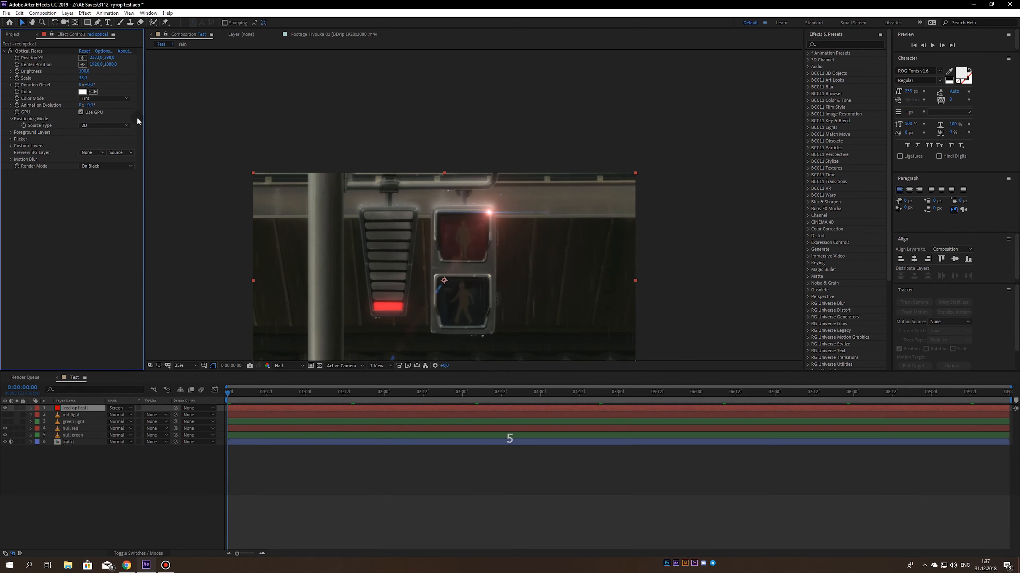
pyautogui.moveTo(444, 281); pyautogui.dragTo(553, 325)
pyautogui.press(',')
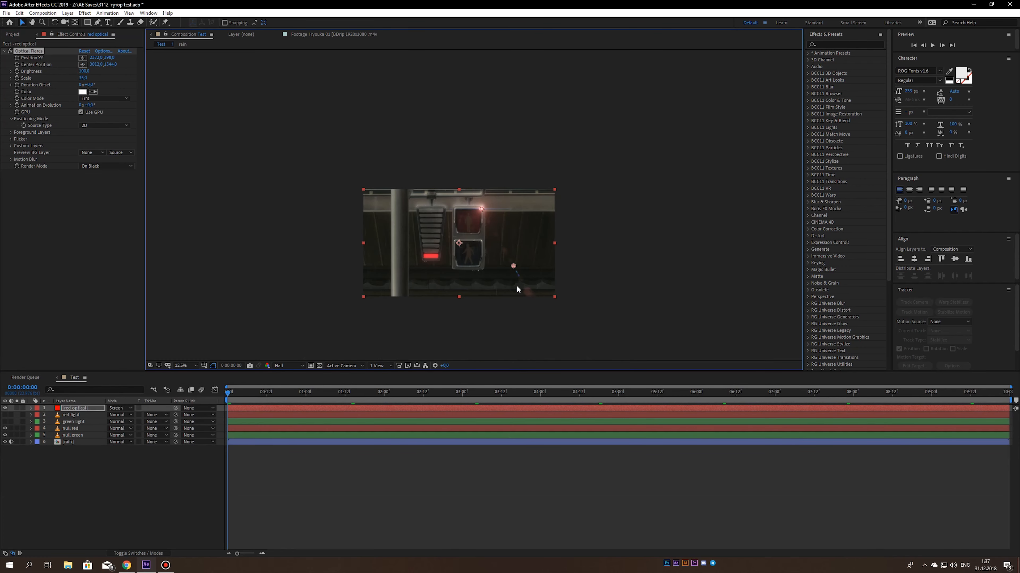
pyautogui.click(474, 329)
pyautogui.hotkey('ctrl', 's')
pyautogui.press('.')
pyautogui.moveTo(480, 315); pyautogui.dragTo(435, 273)
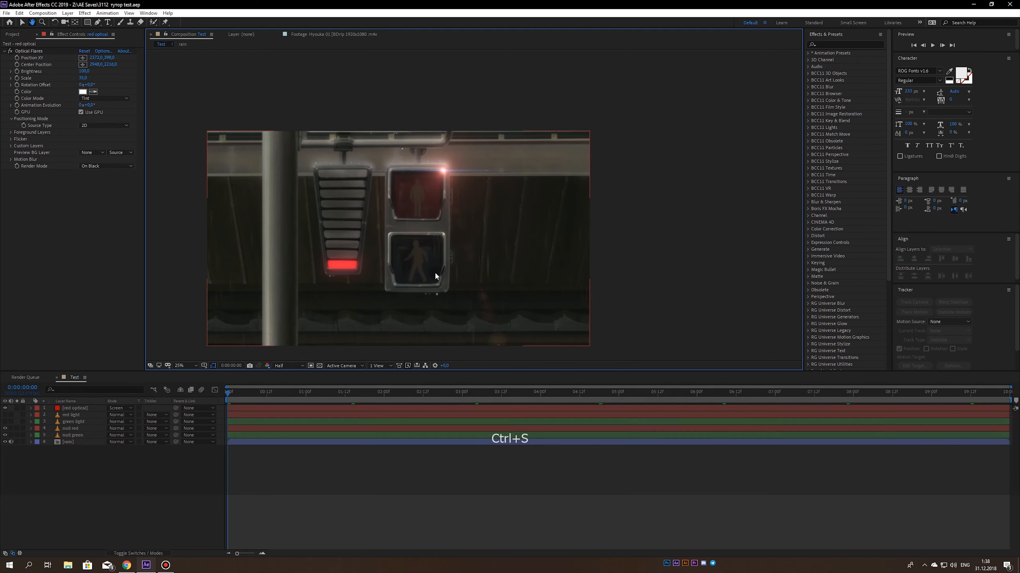
# - Place the flare's center position between the countdown bars and the red signal, and save the project
pyautogui.click(82, 65)
pyautogui.click(360, 242)
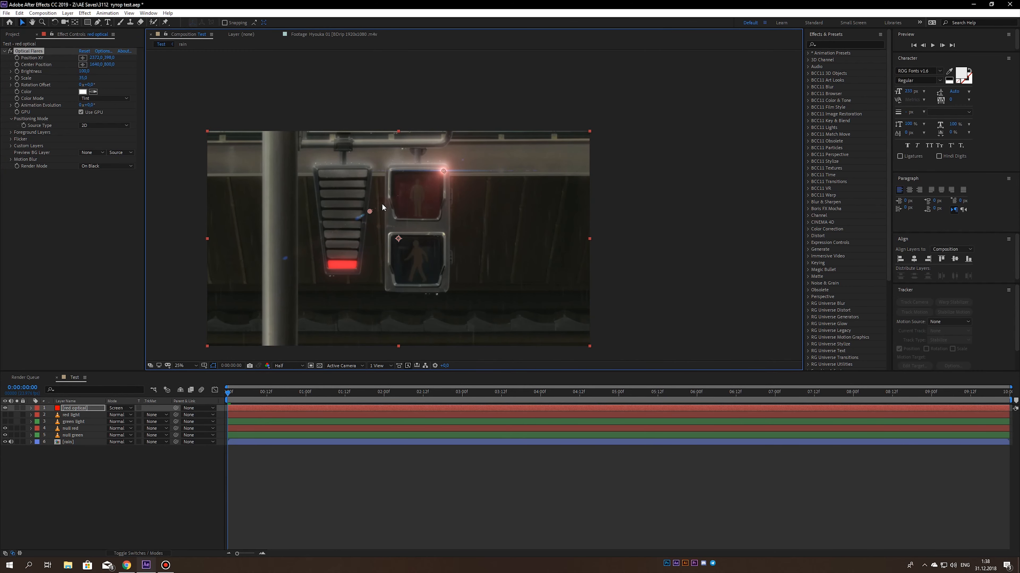
pyautogui.moveTo(382, 207)
pyautogui.mouseDown()
pyautogui.moveTo(416, 191)
pyautogui.moveTo(376, 195)
pyautogui.mouseUp()
pyautogui.click(141, 539)
pyautogui.hotkey('ctrl', 's')
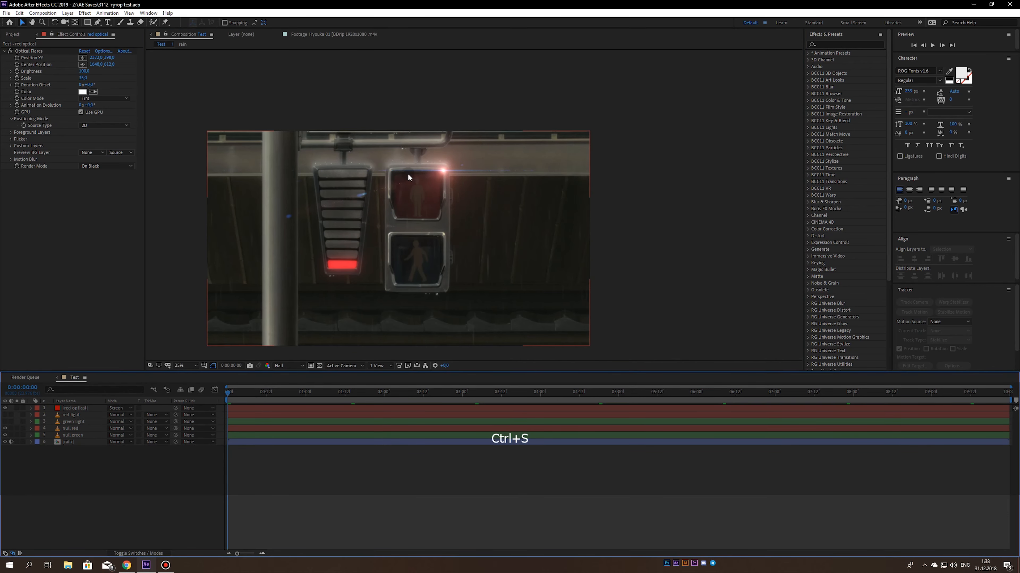
# - Duplicate the red optical layer and place the copy's flare on the upper-right corner of the green signal's frame
pyautogui.moveTo(417, 184); pyautogui.dragTo(390, 163)
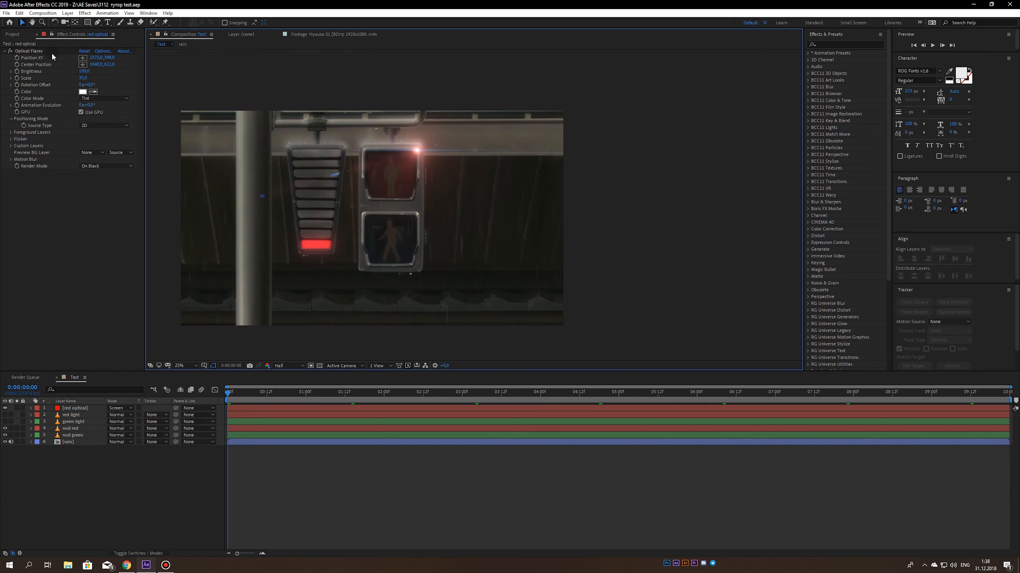
pyautogui.click(239, 316)
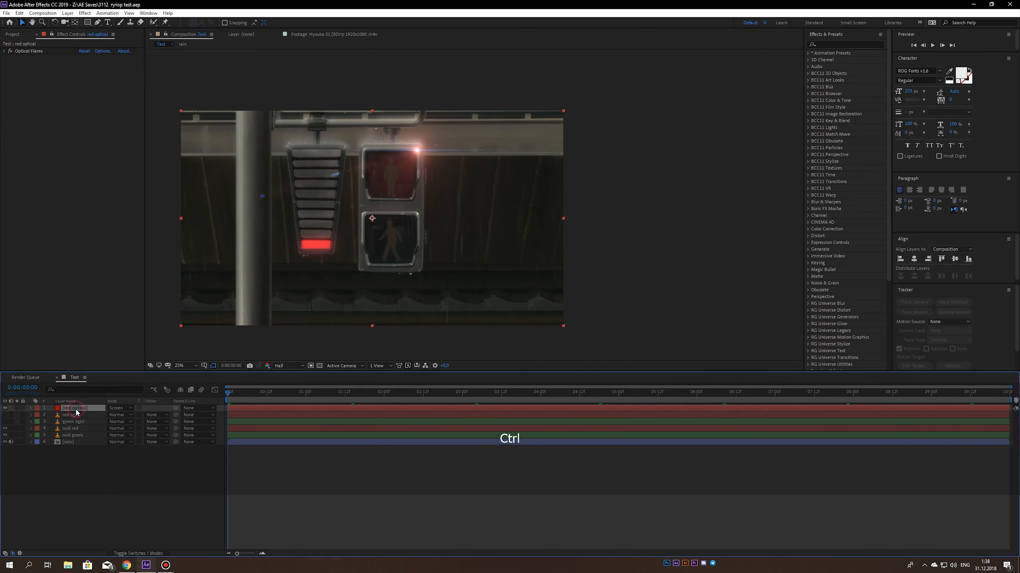
pyautogui.hotkey('ctrl', 'd')
pyautogui.scroll(2, 396, 268)
pyautogui.moveTo(261, 137); pyautogui.dragTo(283, 191)
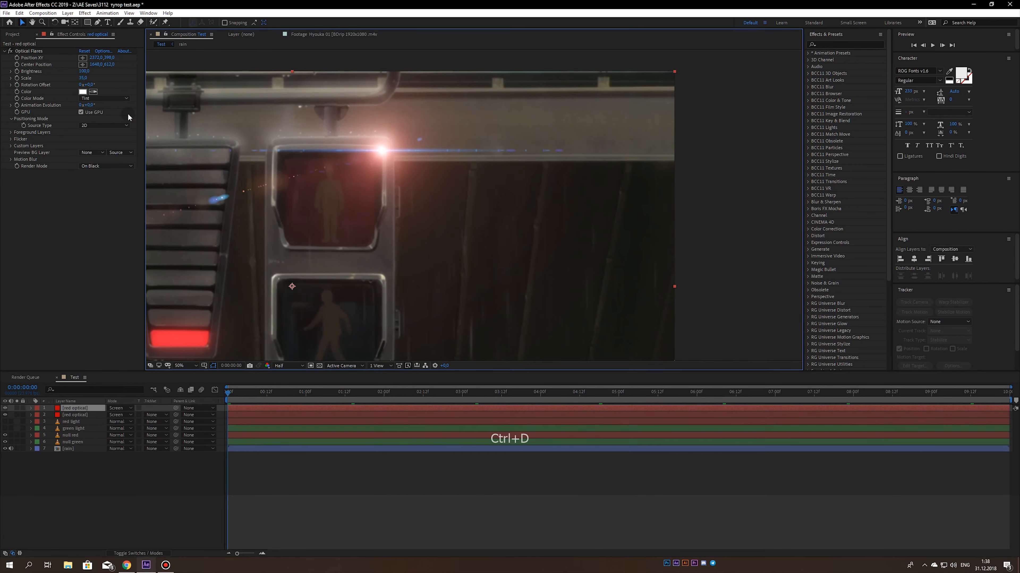
pyautogui.click(82, 59)
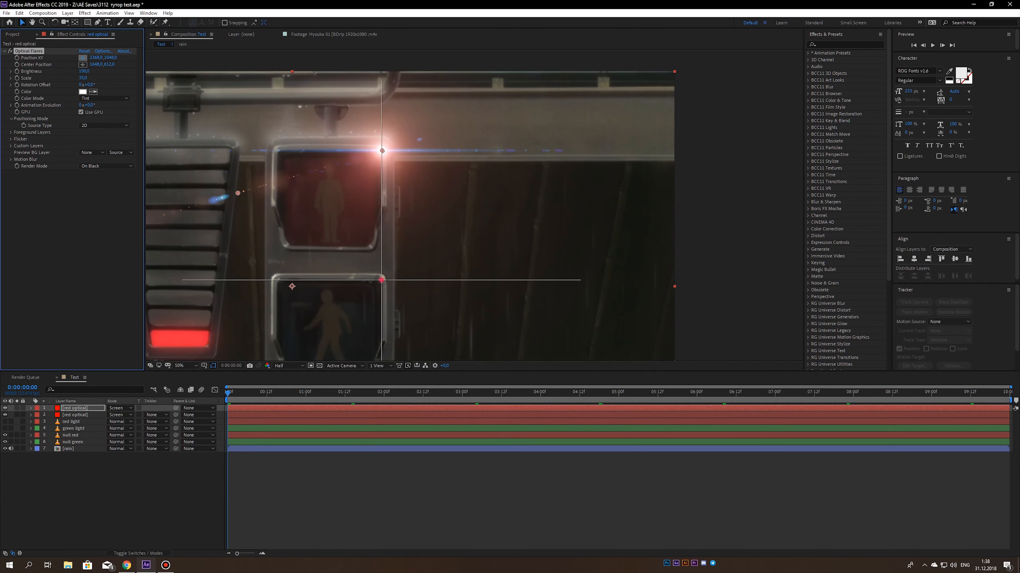
pyautogui.click(381, 281)
pyautogui.moveTo(381, 280); pyautogui.dragTo(382, 282)
# - Set the duplicated flare's color to bright green and save the project
pyautogui.click(82, 92)
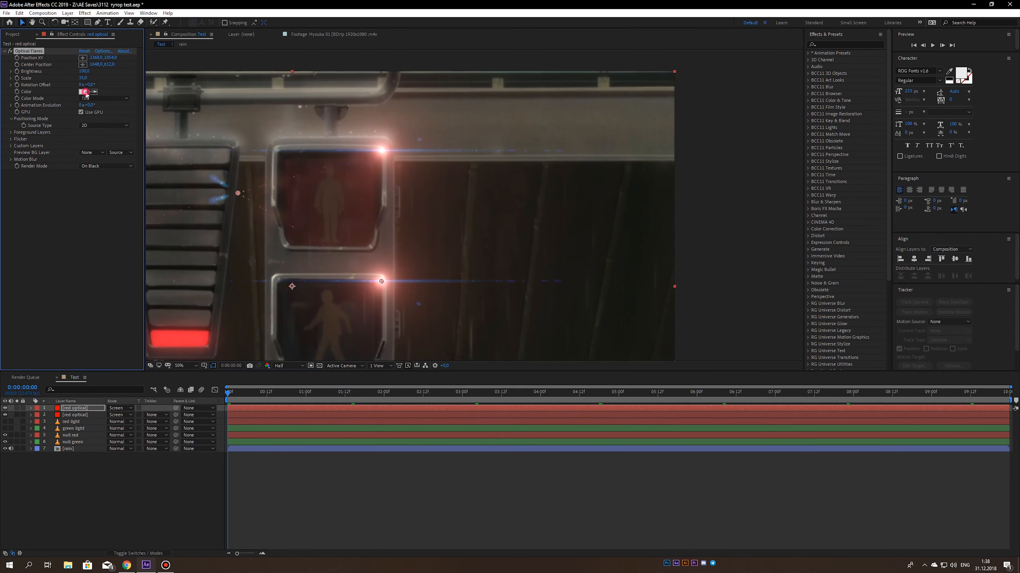
pyautogui.click(224, 333)
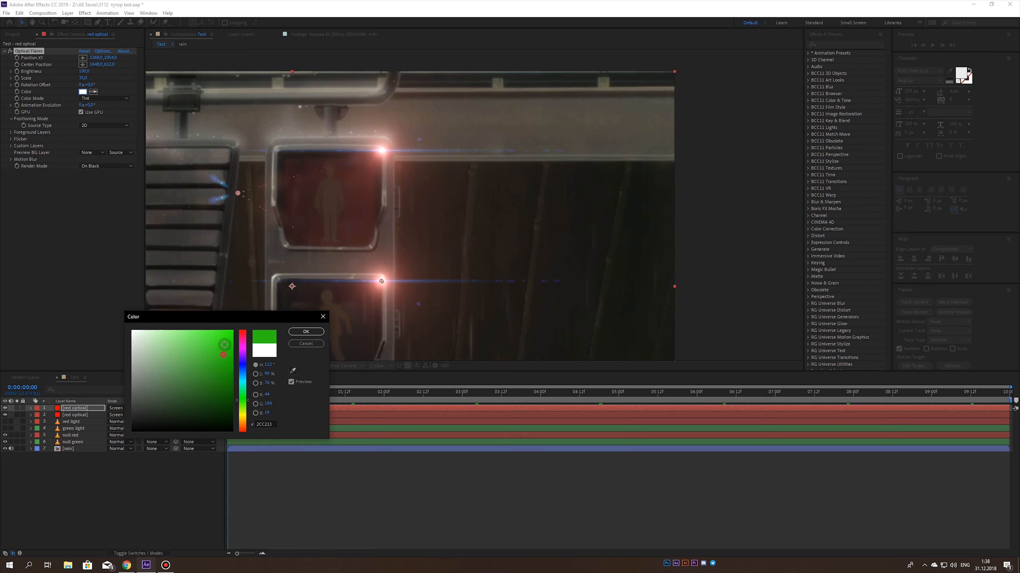
pyautogui.press('Return')
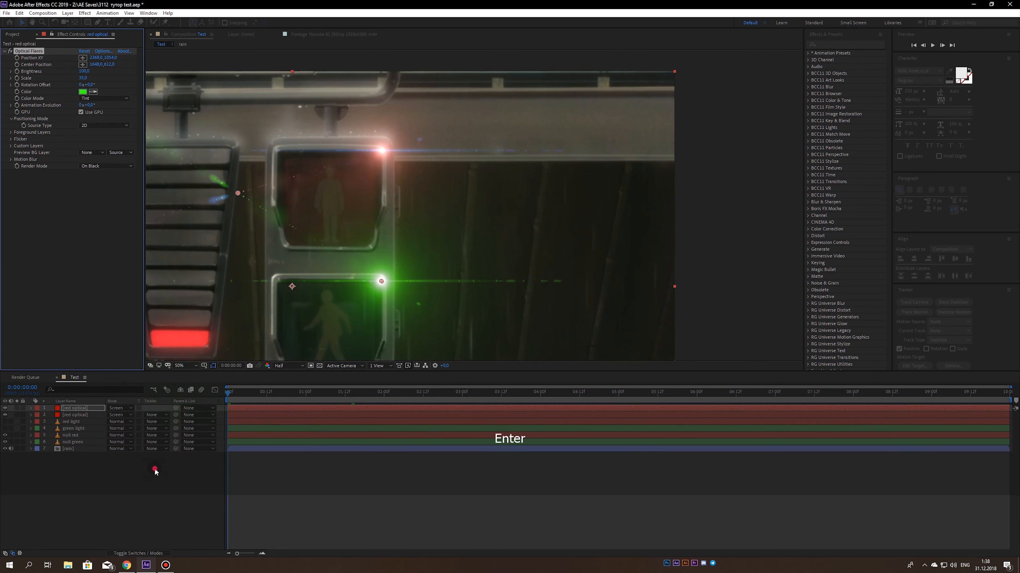
pyautogui.scroll(-2, 270, 270)
pyautogui.hotkey('ctrl', 's')
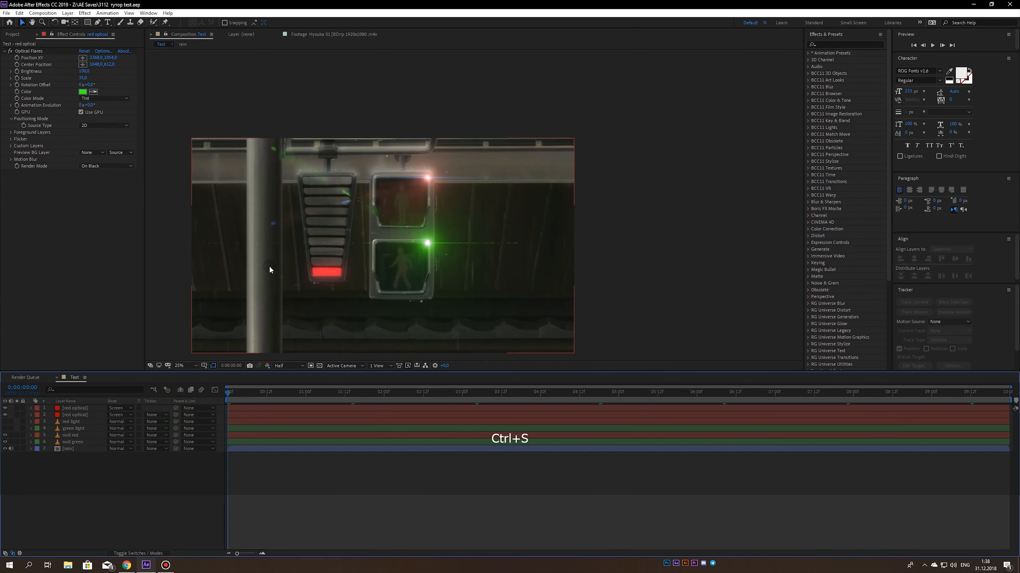
# - Set the Optical Flares scale to 85 on the original red optical layer and save the project
pyautogui.click(73, 413)
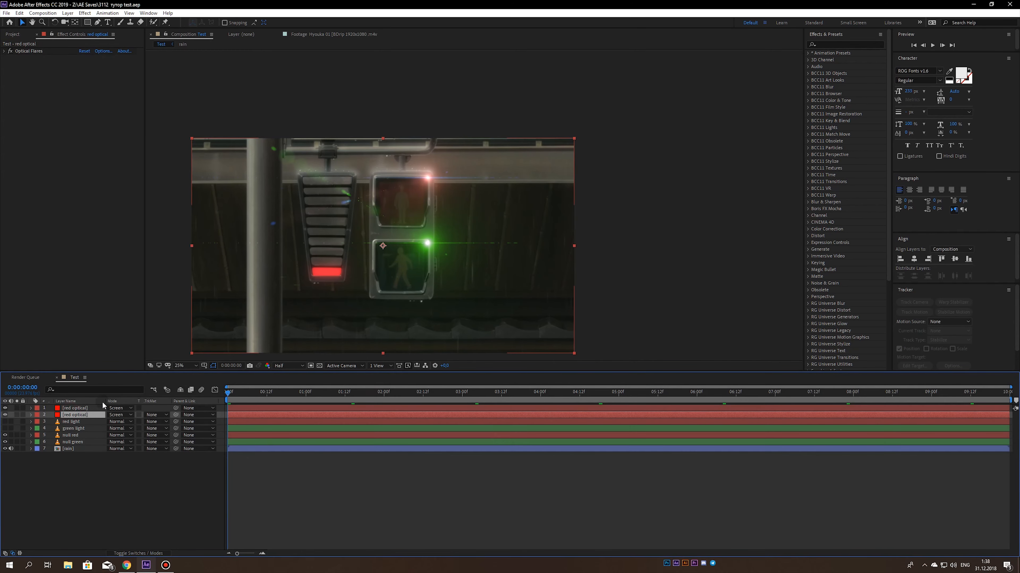
pyautogui.click(5, 51)
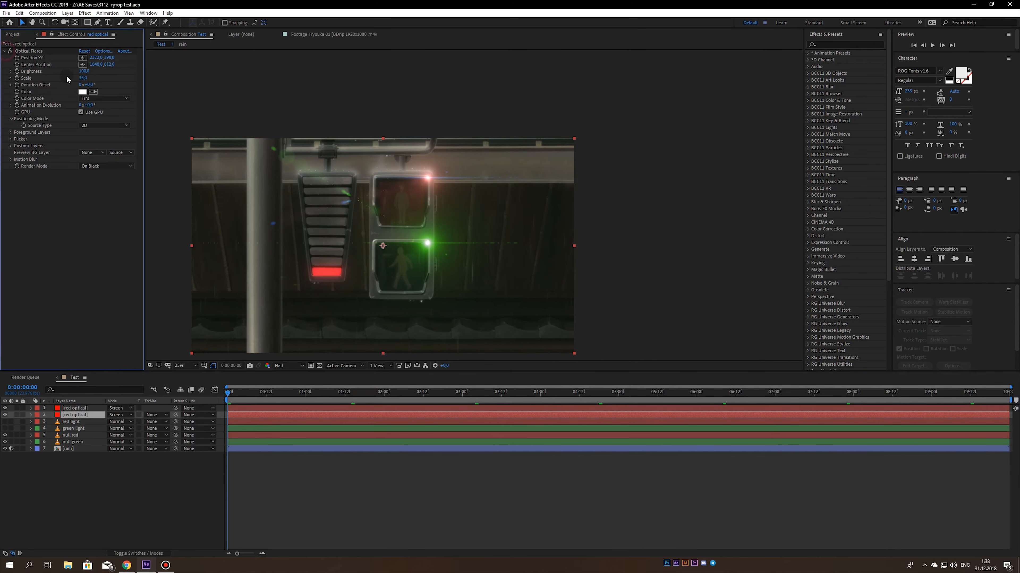
pyautogui.moveTo(84, 77); pyautogui.dragTo(88, 77)
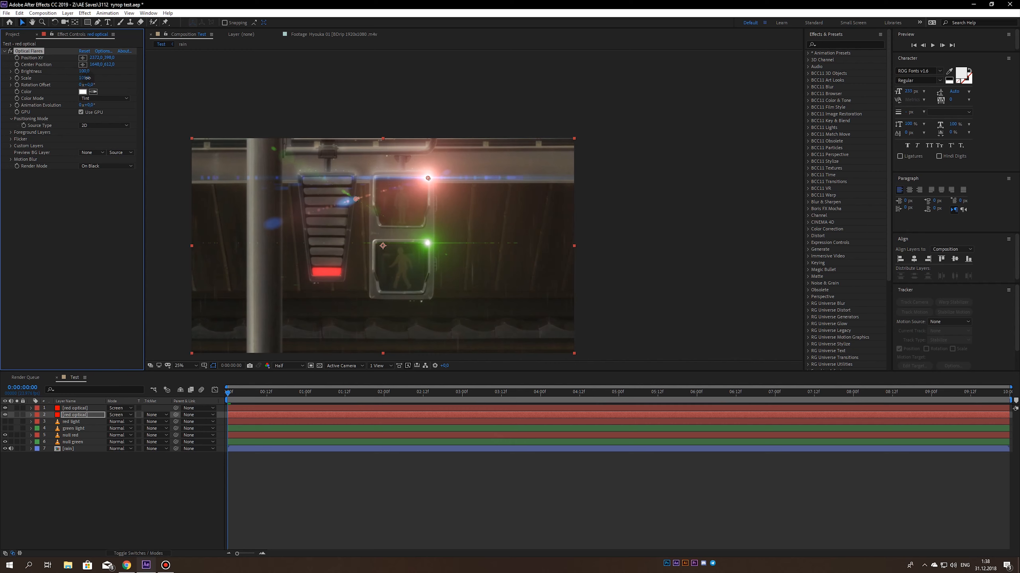
pyautogui.click(164, 500)
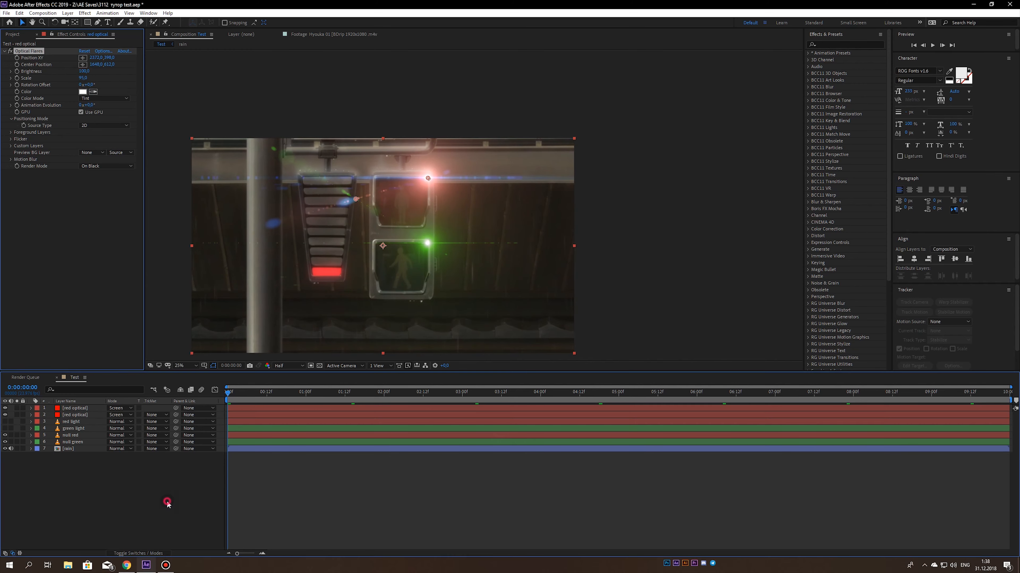
pyautogui.scroll(-1, 346, 307)
pyautogui.scroll(3, 347, 307)
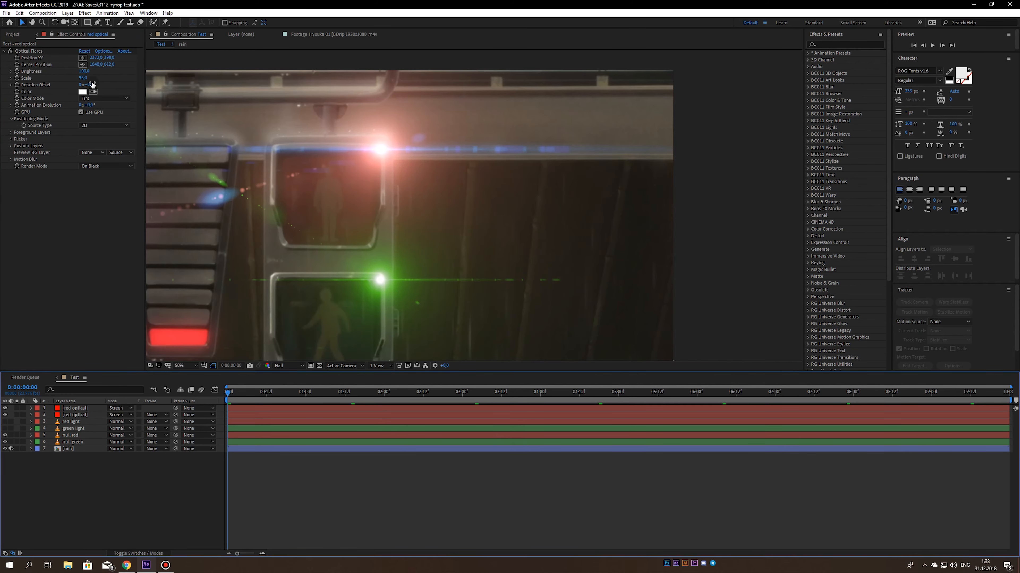
pyautogui.click(85, 76)
pyautogui.write('8')
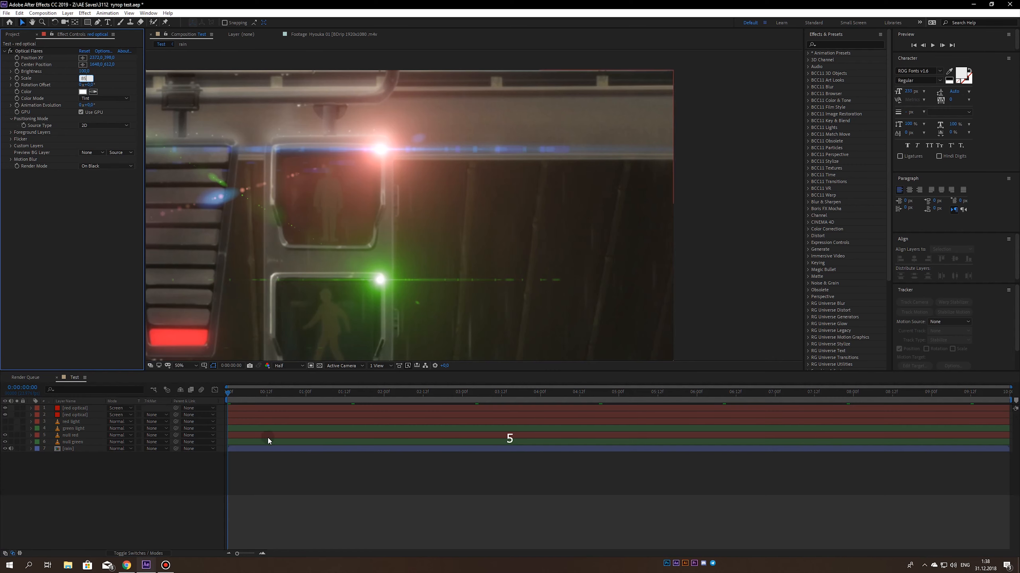
pyautogui.write('5')
pyautogui.click(268, 436)
pyautogui.scroll(-1, 322, 274)
pyautogui.hotkey('ctrl', 's')
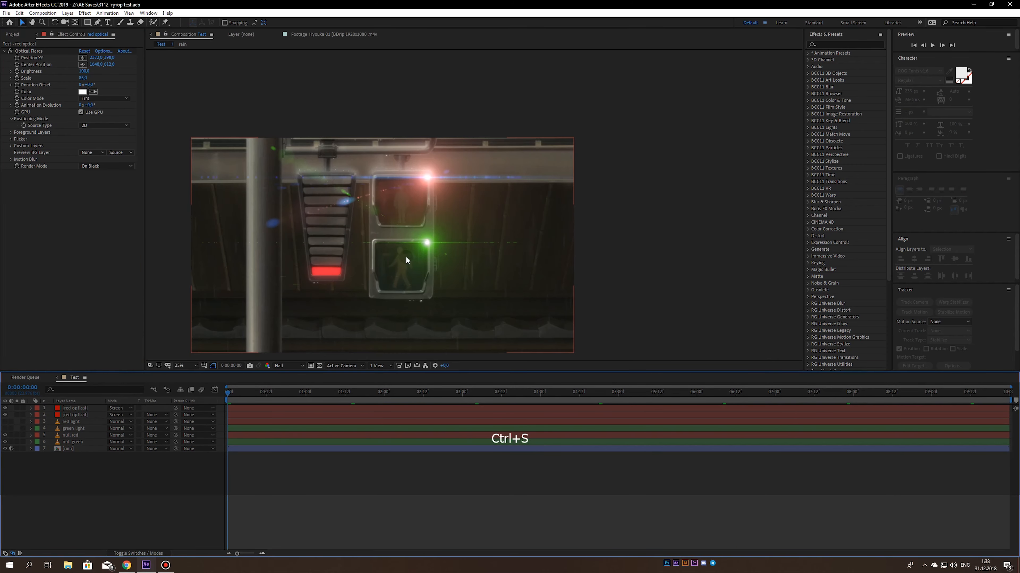
# - Identify the duplicate layer that holds the green flare and rename it green optical
pyautogui.moveTo(424, 308); pyautogui.dragTo(403, 286)
pyautogui.click(72, 410)
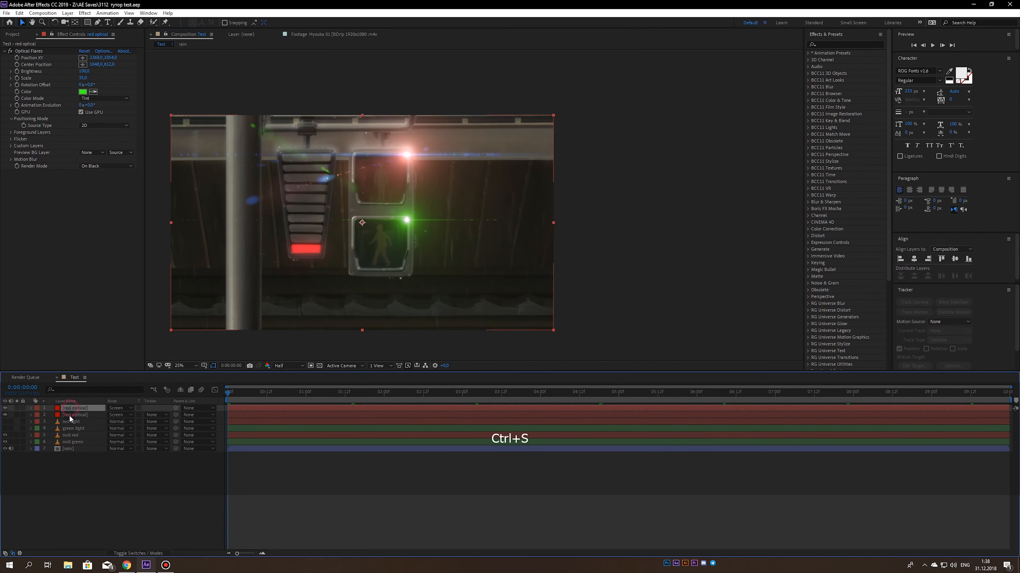
pyautogui.click(69, 415)
pyautogui.click(68, 409)
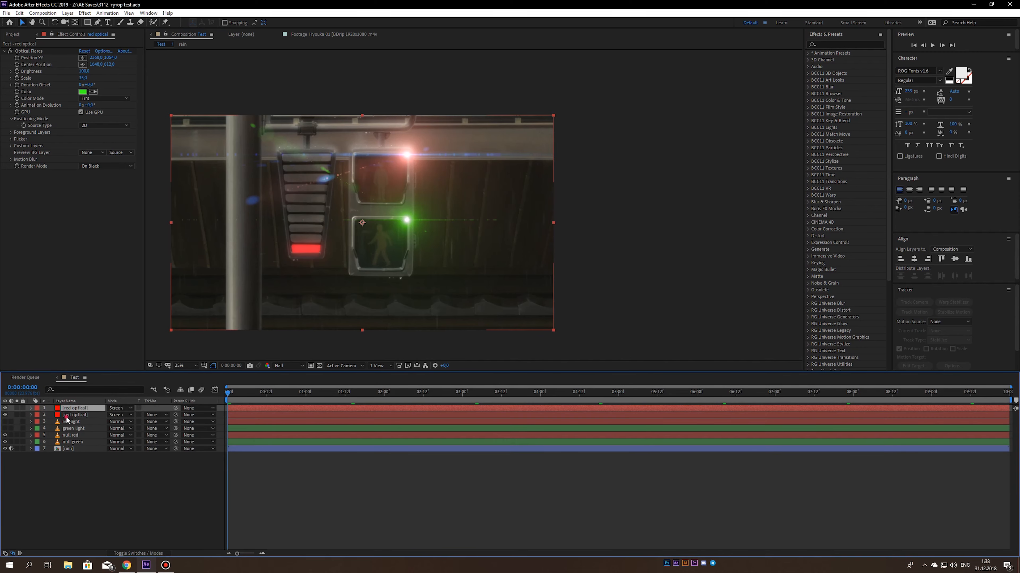
pyautogui.click(69, 415)
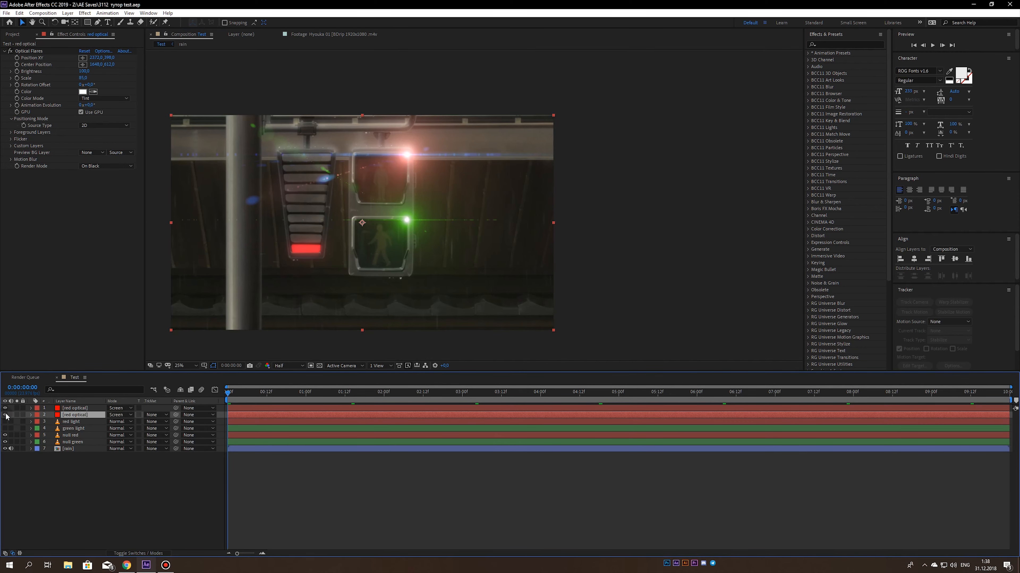
pyautogui.click(5, 415)
pyautogui.click(5, 415)
pyautogui.click(59, 409)
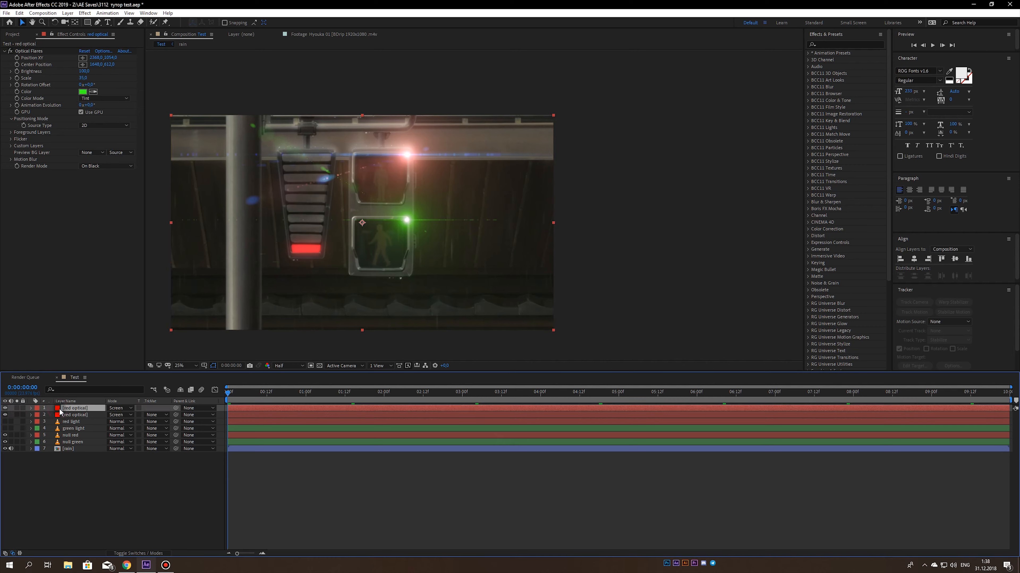
pyautogui.press('Return')
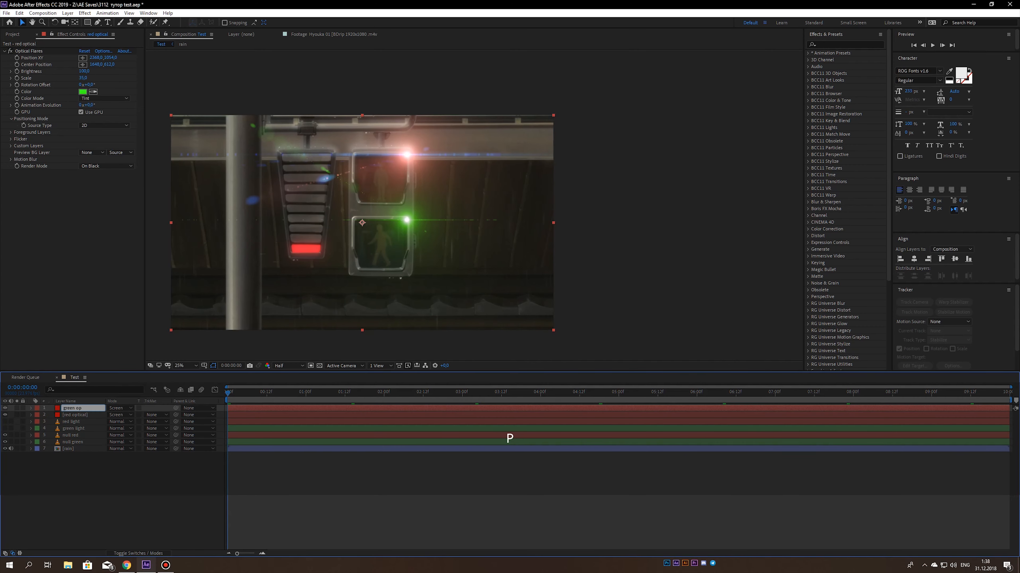
# - Change the green optical layer's label color to Green, return to the Test composition view, and save
pyautogui.doubleClick(56, 409)
pyautogui.click(38, 408)
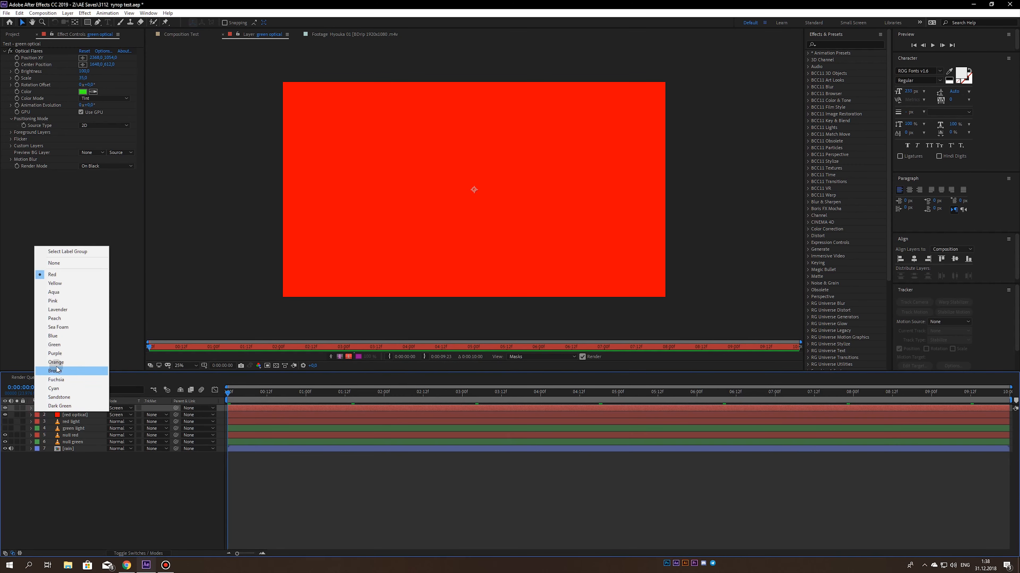
pyautogui.click(55, 344)
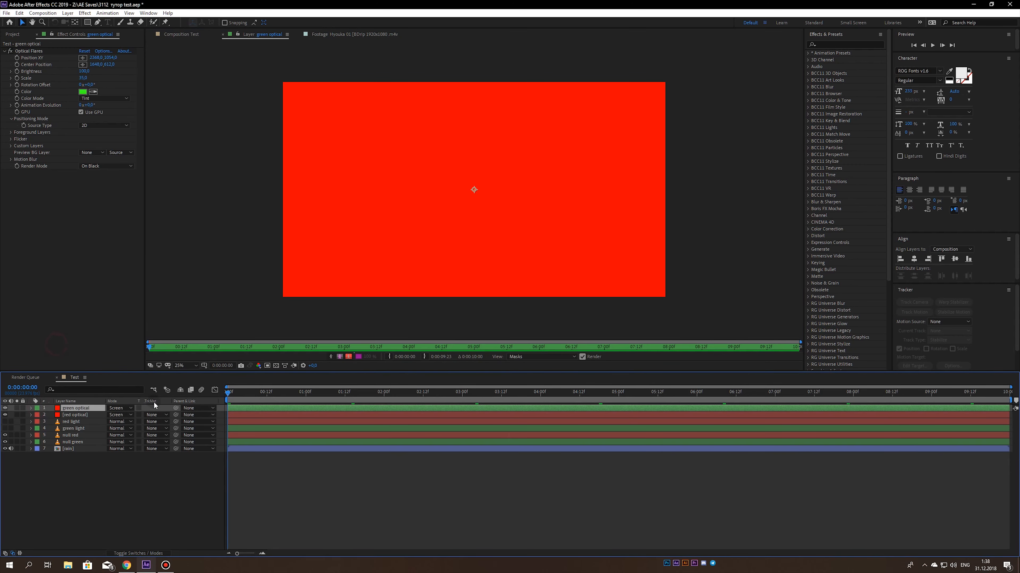
pyautogui.click(186, 35)
pyautogui.hotkey('ctrl', 's')
pyautogui.click(84, 472)
# - Move the green optical layer below the red optical layer
pyautogui.click(69, 407)
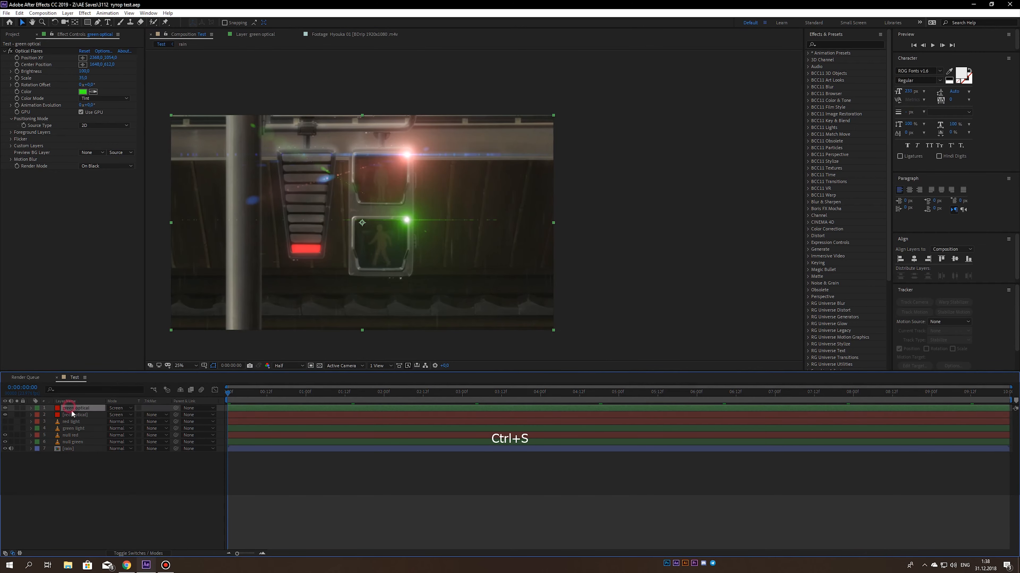
pyautogui.moveTo(73, 414); pyautogui.dragTo(75, 420)
pyautogui.click(115, 488)
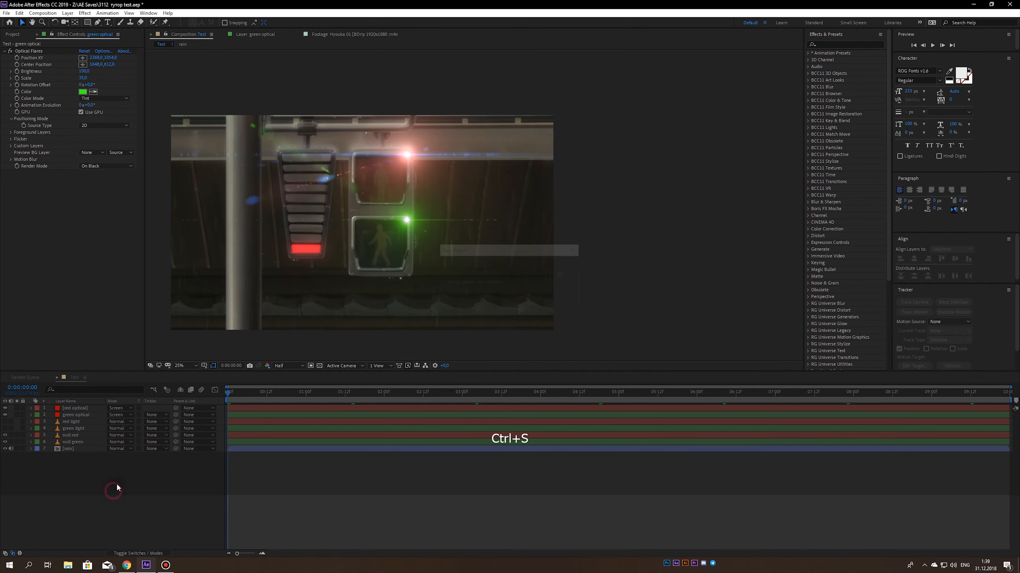
# - Hide both optical layers, save the project, and select the green light layer
pyautogui.moveTo(5, 408); pyautogui.dragTo(4, 415)
pyautogui.hotkey('ctrl', 's')
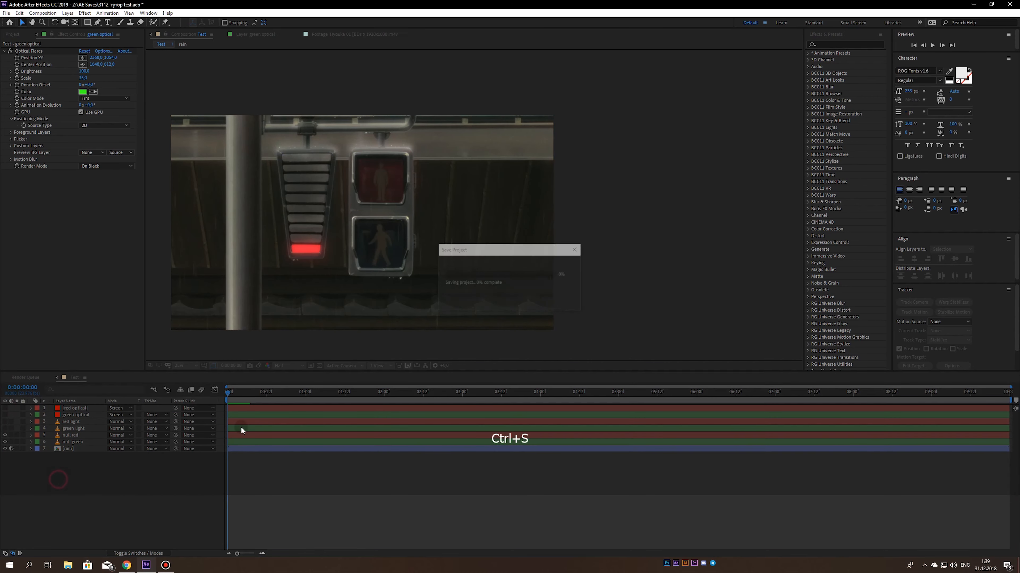
pyautogui.click(76, 427)
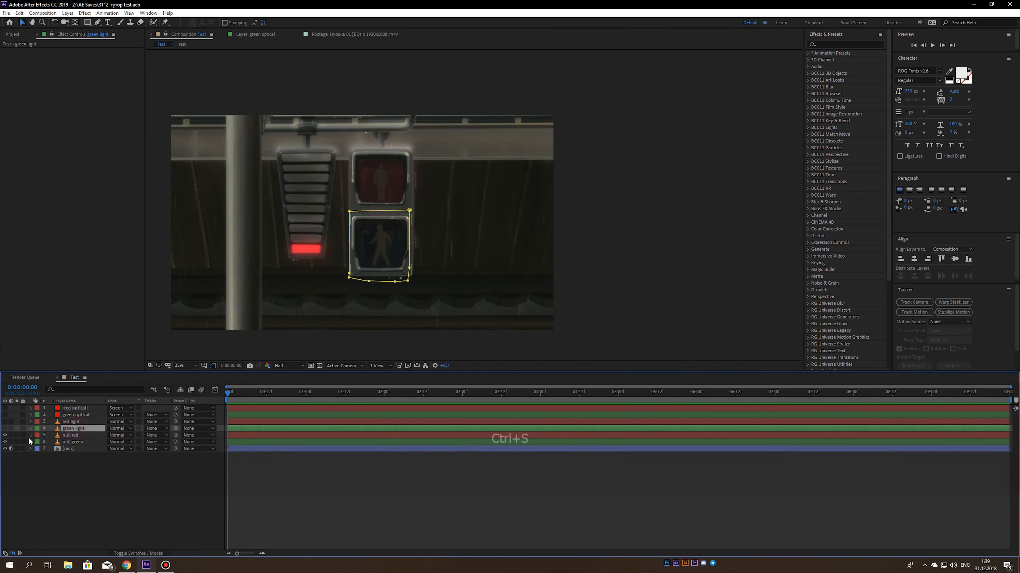
# - Check the lit green signal by briefly showing the green light layer, hide it again, and save the project
pyautogui.click(5, 428)
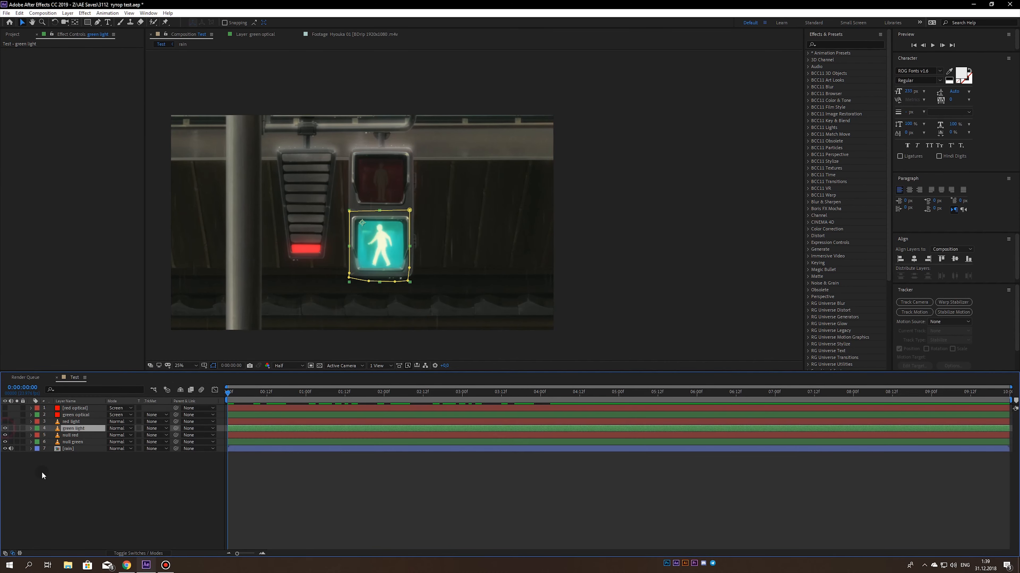
pyautogui.click(4, 428)
pyautogui.hotkey('ctrl', 's')
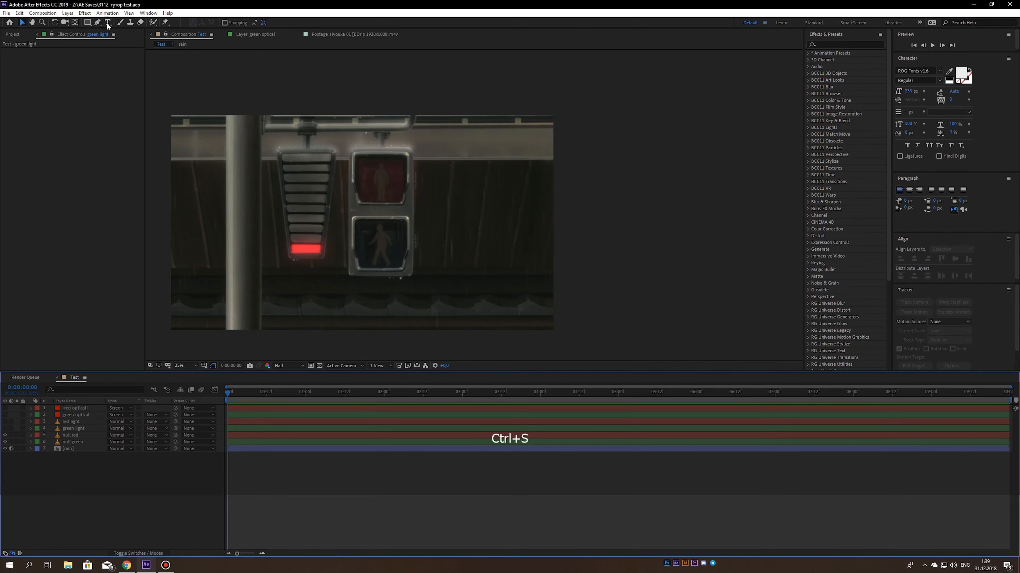
# - Add the text "be" to the right of the pedestrian signals and color it red
pyautogui.click(107, 22)
pyautogui.click(436, 251)
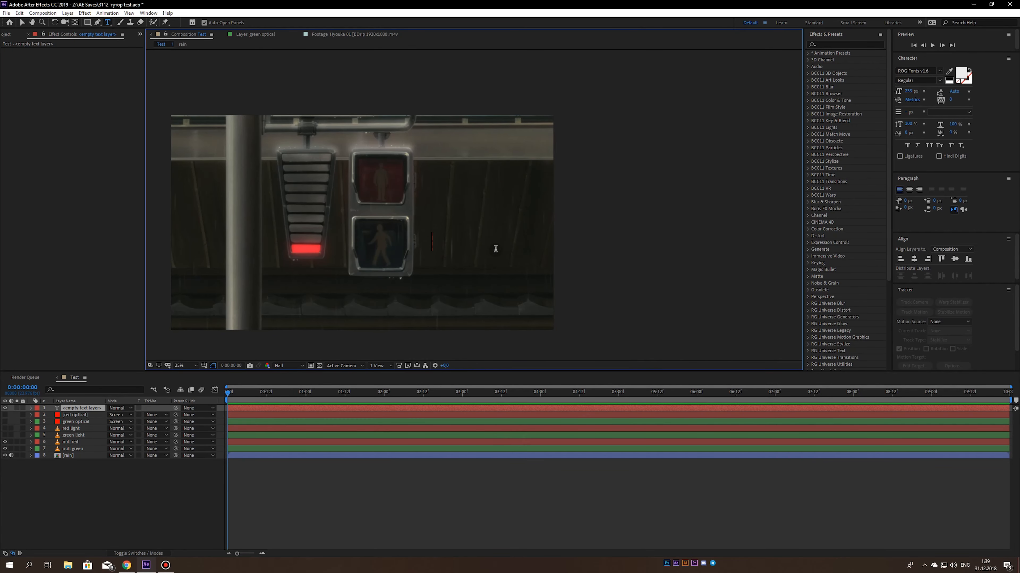
pyautogui.write('b')
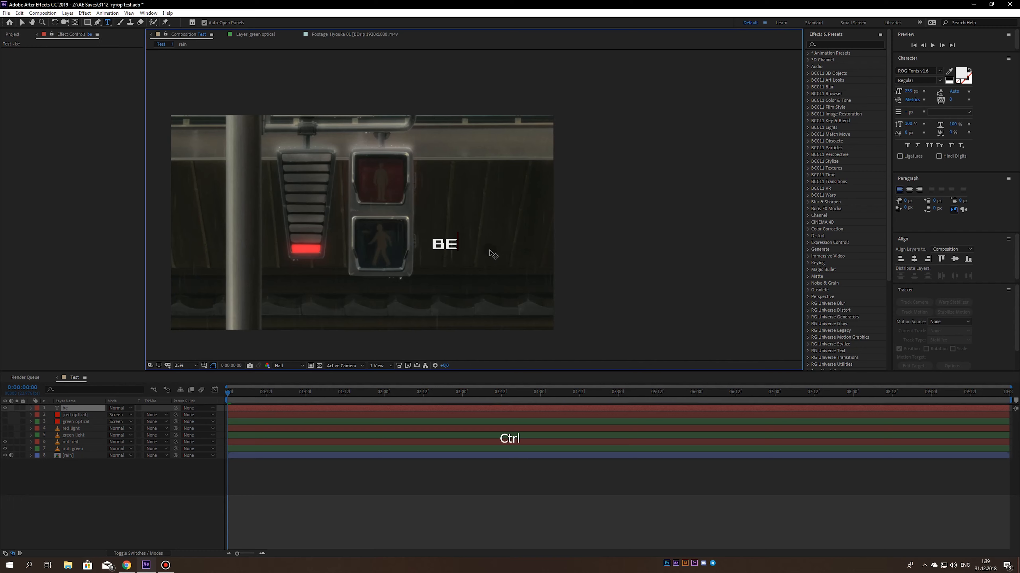
pyautogui.hotkey('ctrl', 'a')
pyautogui.click(962, 75)
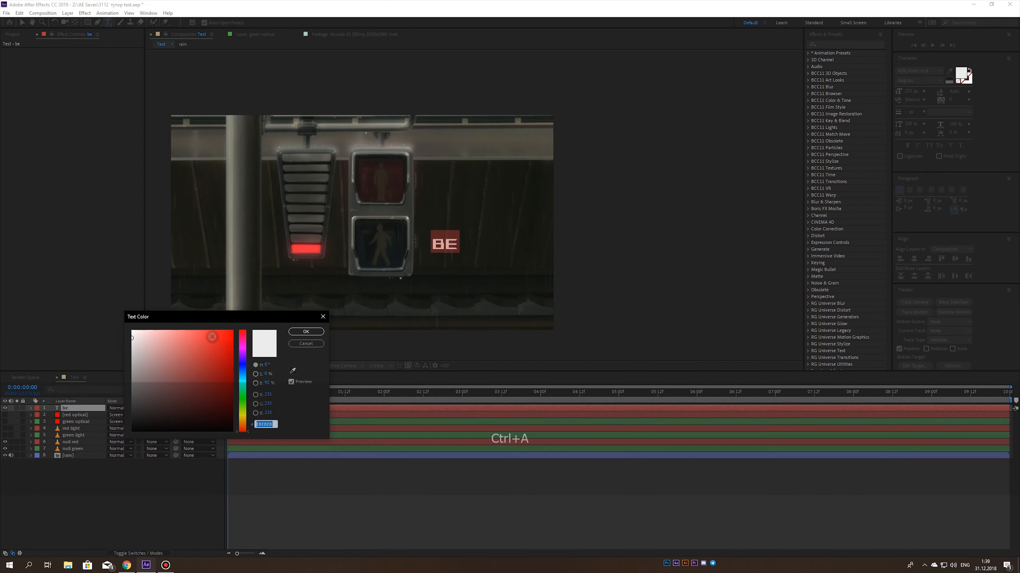
pyautogui.click(205, 326)
pyautogui.press('Return')
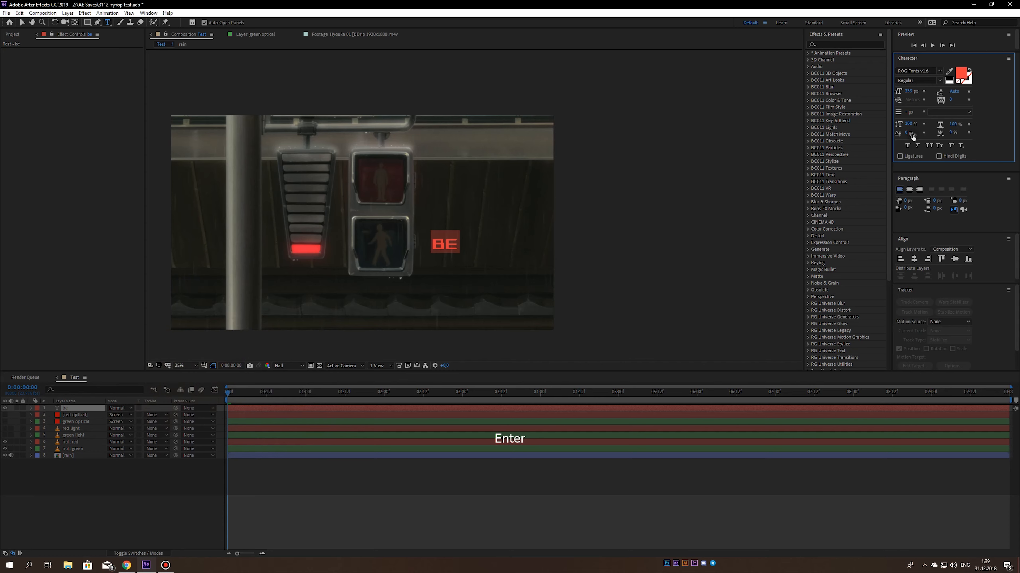
# - Set the be text's font size to 400 px, then enlarge it and place it beside the red signal
pyautogui.moveTo(907, 92); pyautogui.dragTo(1016, 92)
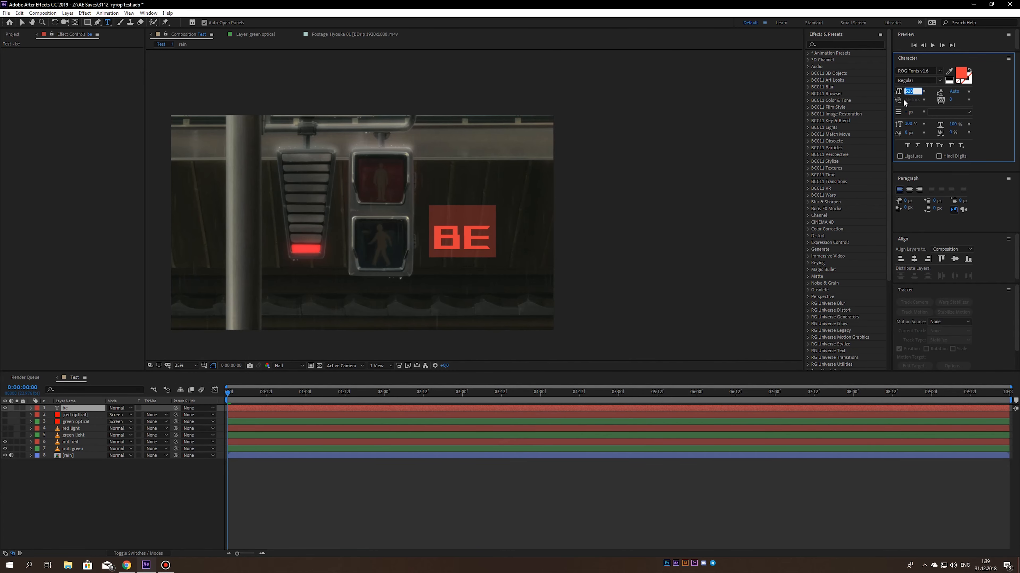
pyautogui.write('400')
pyautogui.click(23, 22)
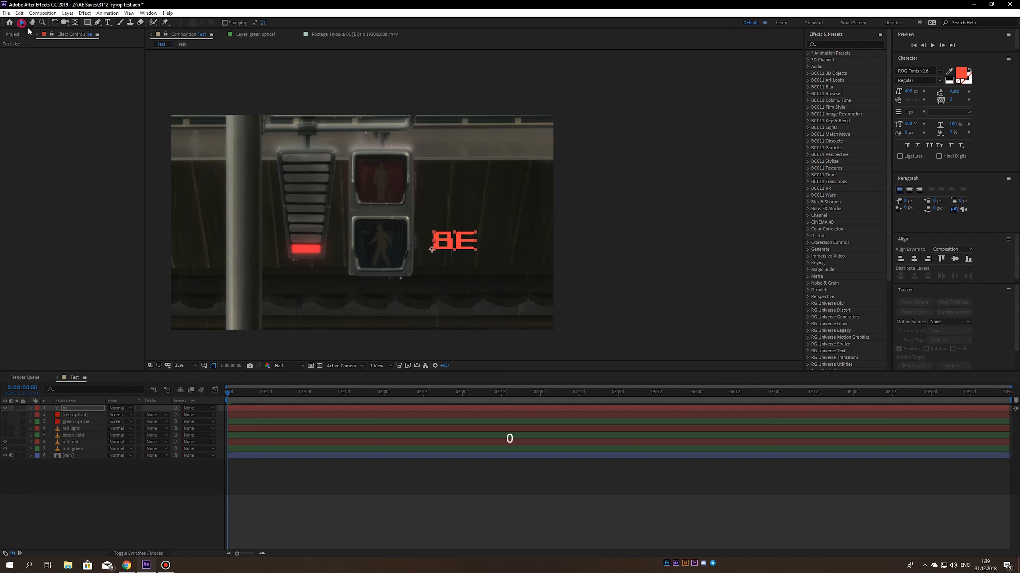
pyautogui.hotkey('ctrl', 's')
pyautogui.moveTo(450, 242); pyautogui.dragTo(490, 157)
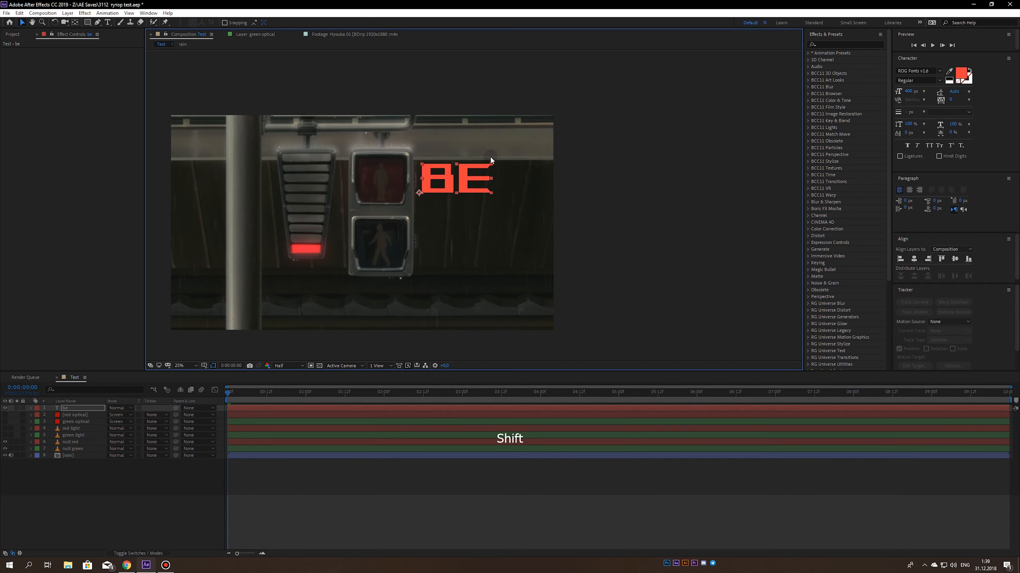
# - Duplicate the be text, place the copy beside the green signal, and change its wording to "mine"
pyautogui.moveTo(455, 201); pyautogui.dragTo(428, 224)
pyautogui.hotkey('ctrl', 'd')
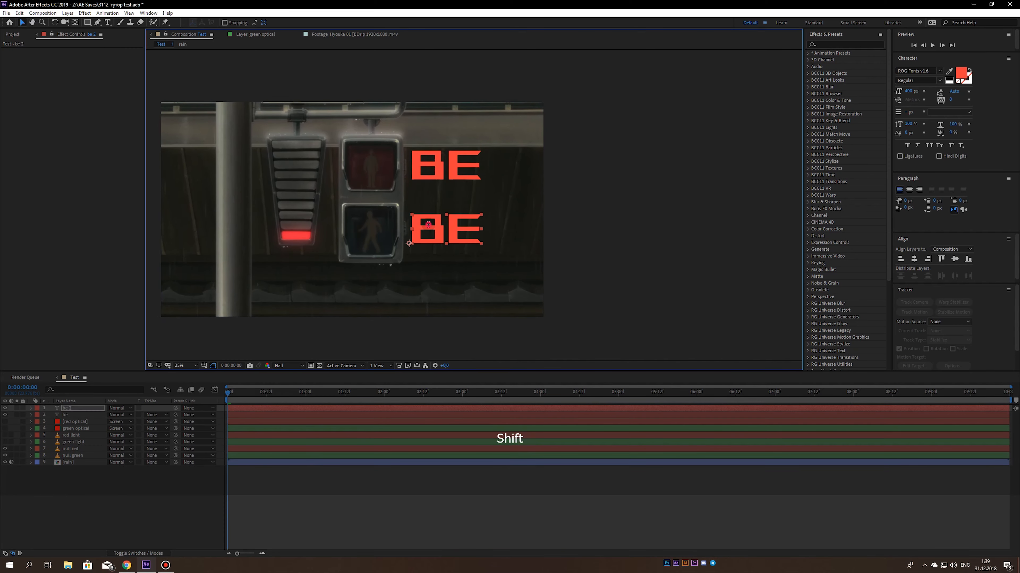
pyautogui.doubleClick(428, 224)
pyautogui.write('mine')
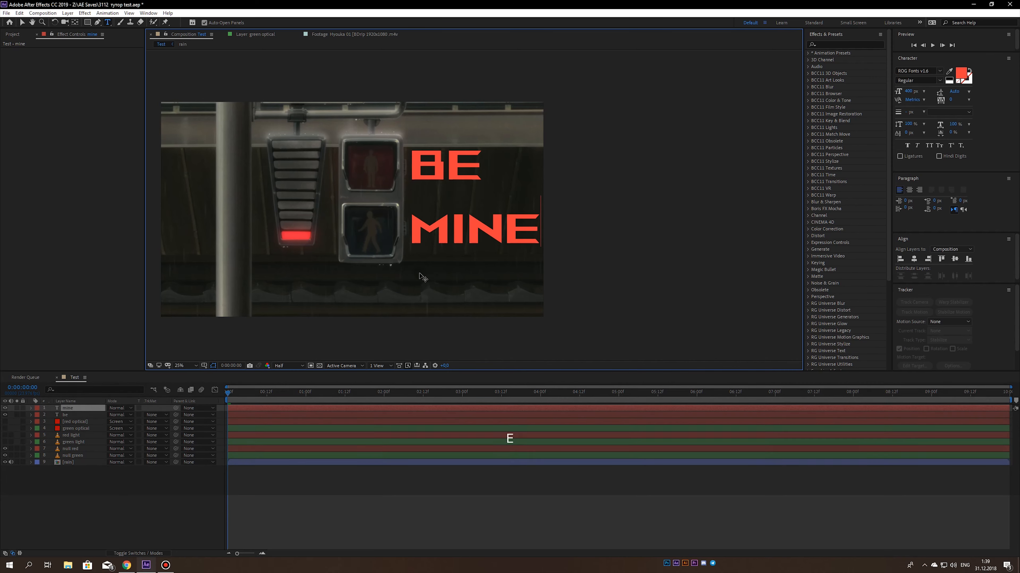
# - Change the mine text's fill color to bright green, 54FF3D
pyautogui.hotkey('ctrl', 'a')
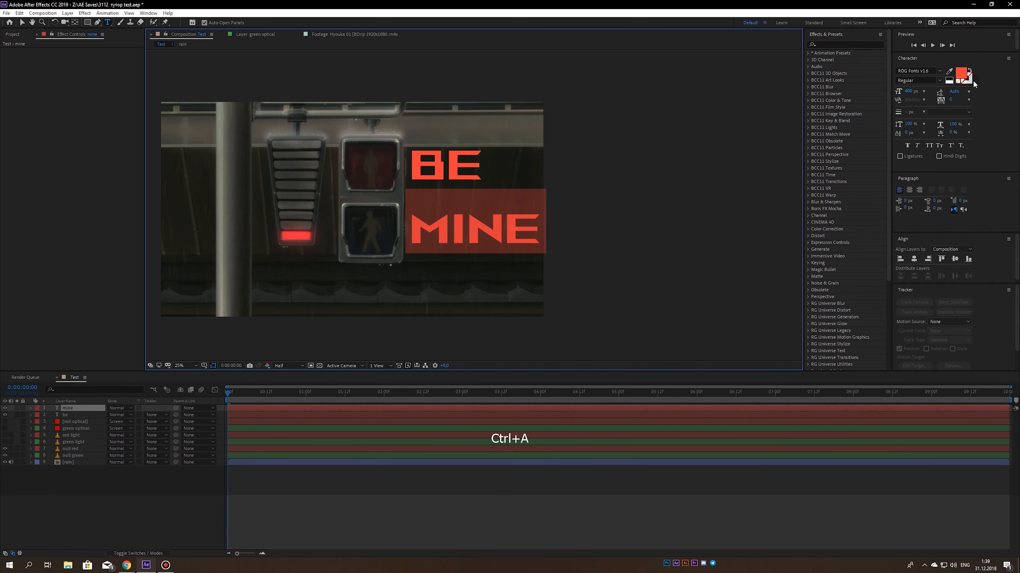
pyautogui.click(962, 74)
pyautogui.moveTo(242, 428); pyautogui.dragTo(244, 403)
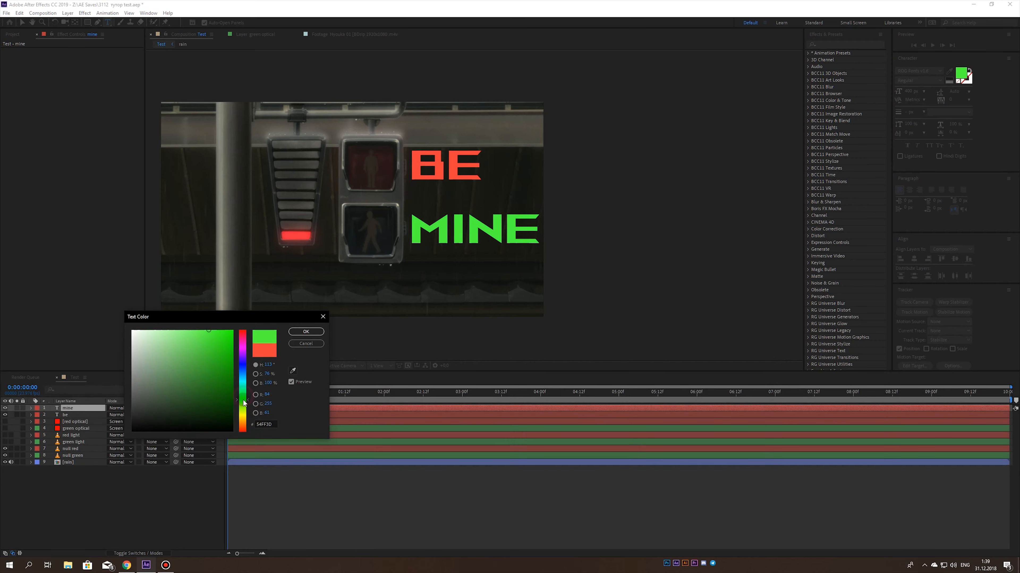
pyautogui.press('Return')
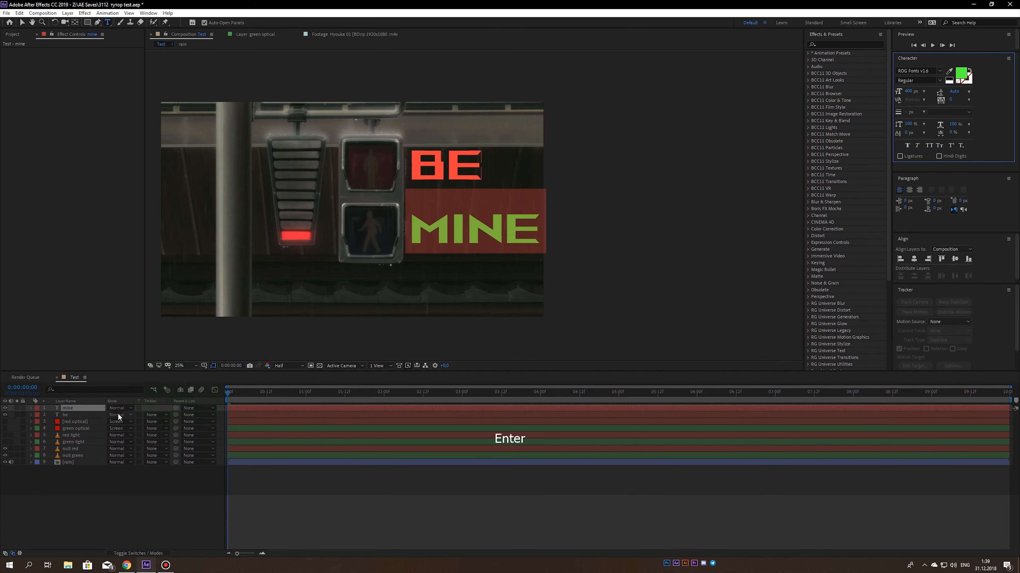
# - Set the blending mode of both the mine and be text layers to Overlay and save the project
pyautogui.keyDown('shift'); pyautogui.click(82, 416); pyautogui.keyUp('shift')
pyautogui.click(118, 415)
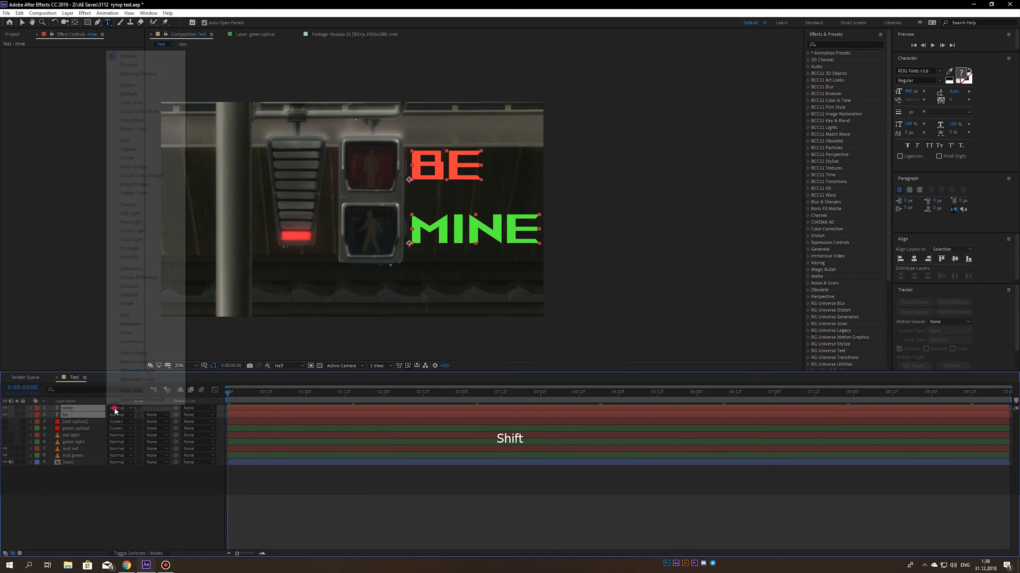
pyautogui.click(130, 206)
pyautogui.click(120, 523)
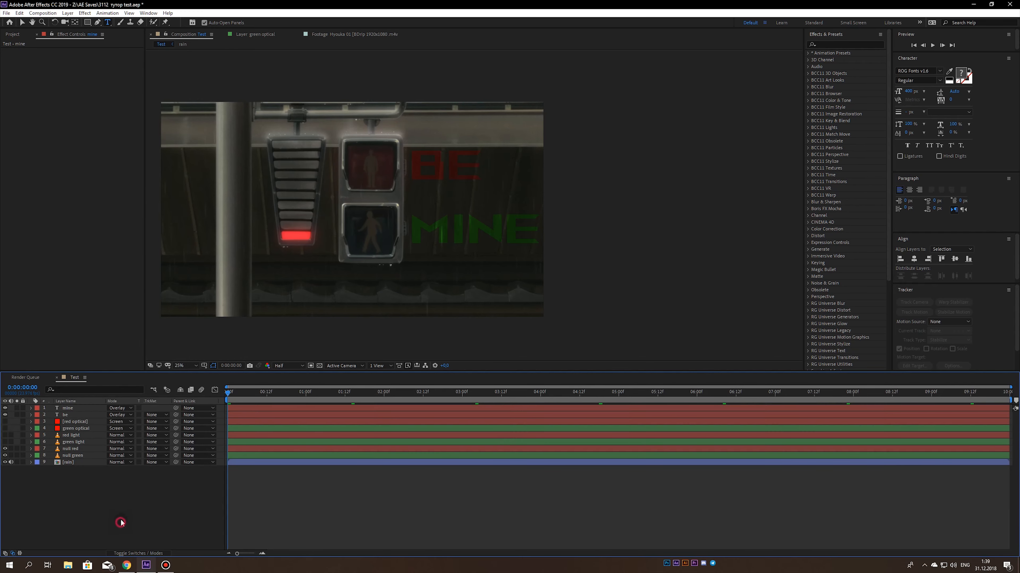
pyautogui.hotkey('ctrl', 's')
pyautogui.click(65, 410)
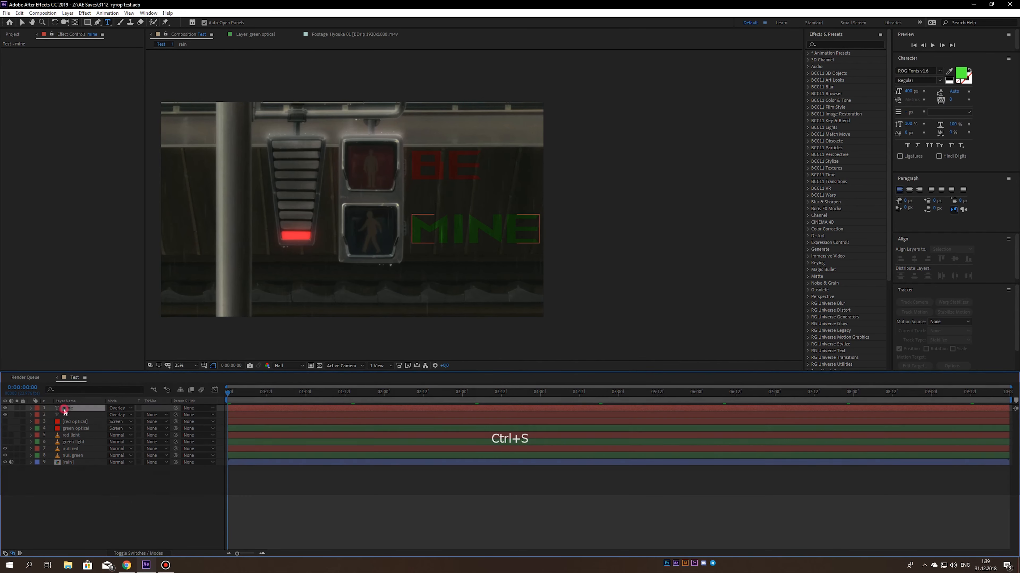
pyautogui.click(99, 485)
pyautogui.hotkey('ctrl', 's')
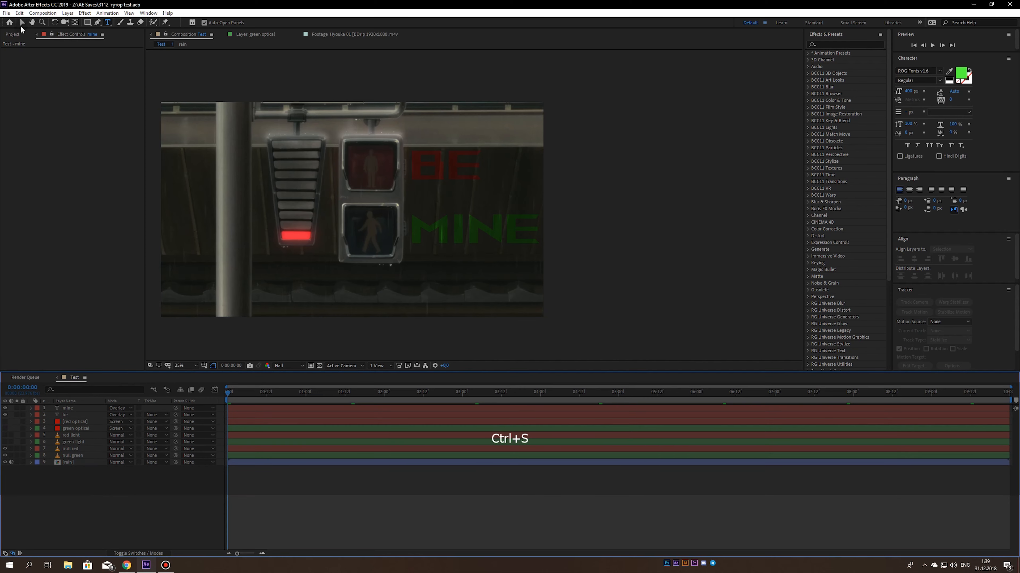
# - Switch to the Selection tool and move the be layer above the mine layer
pyautogui.click(22, 23)
pyautogui.click(67, 409)
pyautogui.keyDown('shift'); pyautogui.click(65, 416); pyautogui.keyUp('shift')
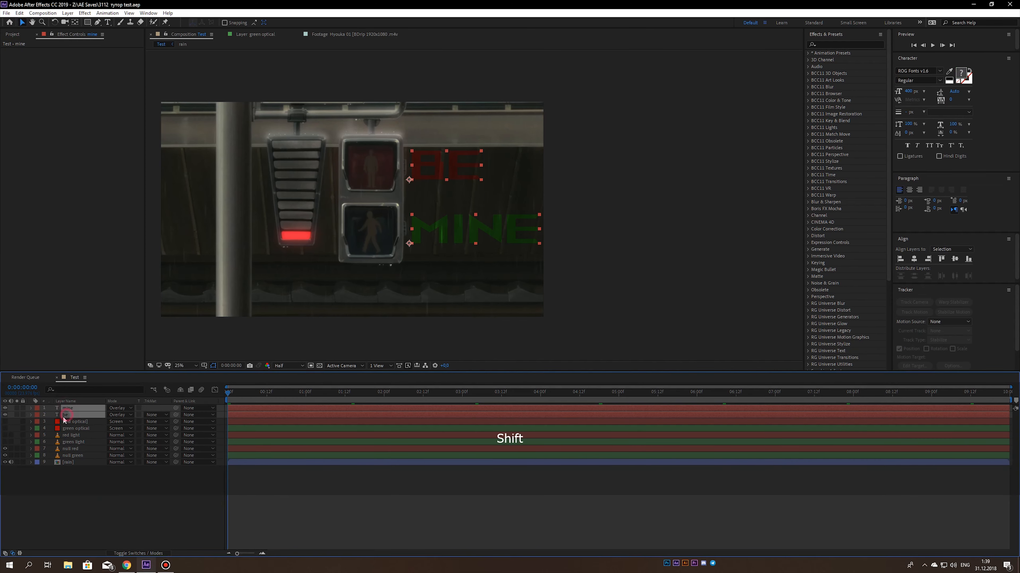
pyautogui.click(47, 480)
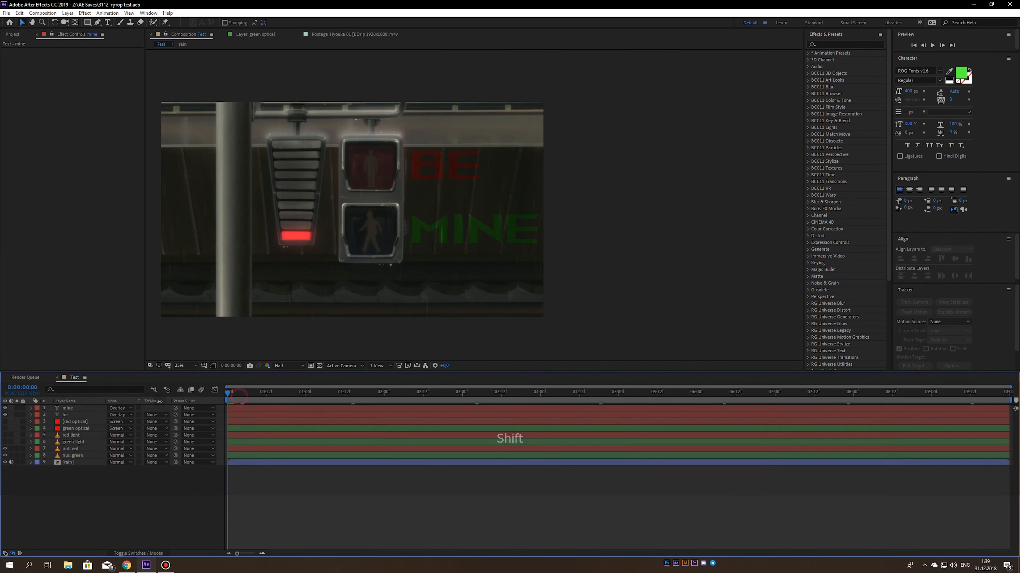
pyautogui.click(69, 417)
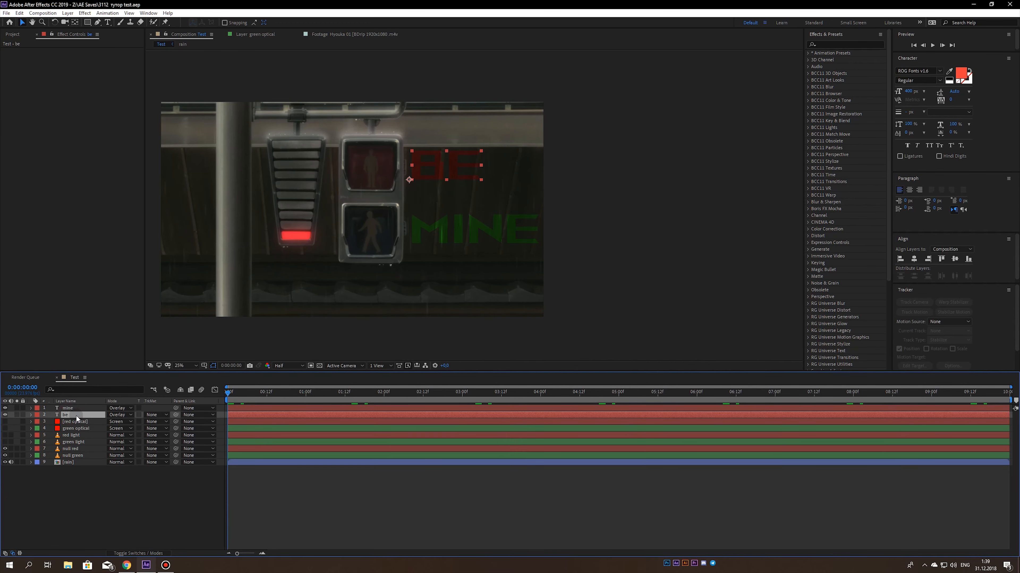
pyautogui.moveTo(76, 416); pyautogui.dragTo(50, 408)
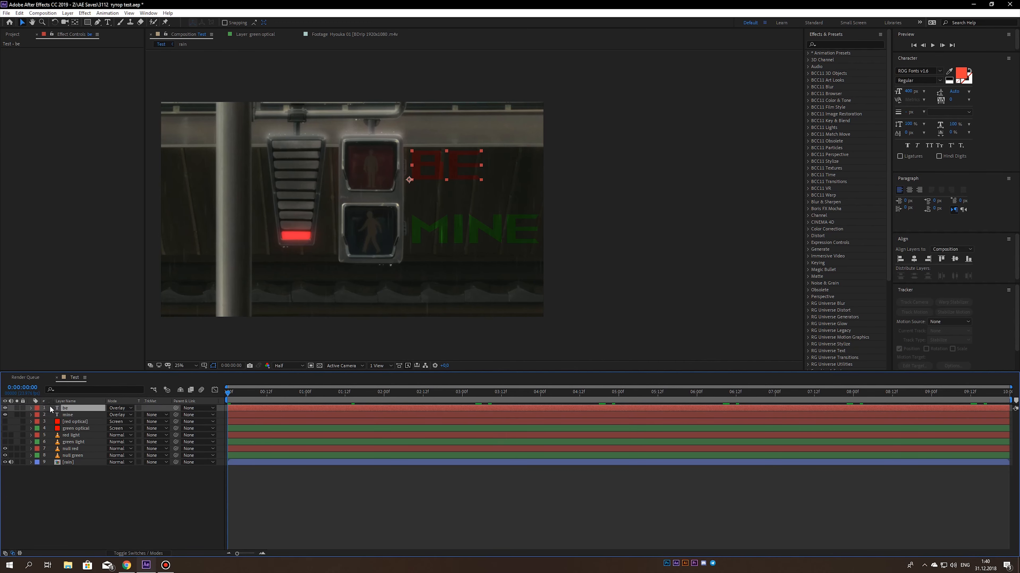
# - Change the mine layer's label color to Green and save the project
pyautogui.click(68, 415)
pyautogui.click(37, 415)
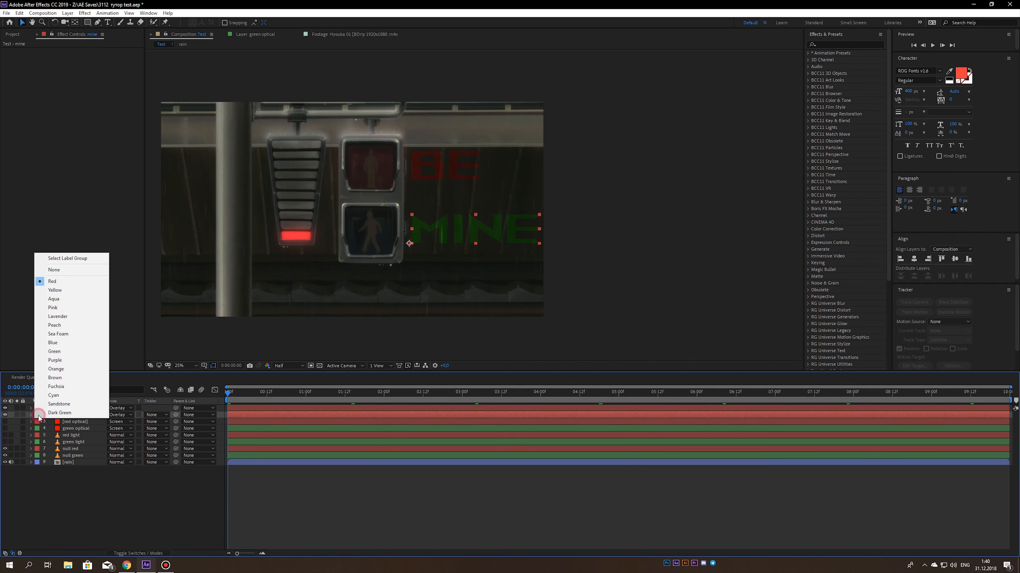
pyautogui.click(54, 352)
pyautogui.click(84, 488)
pyautogui.hotkey('ctrl', 's')
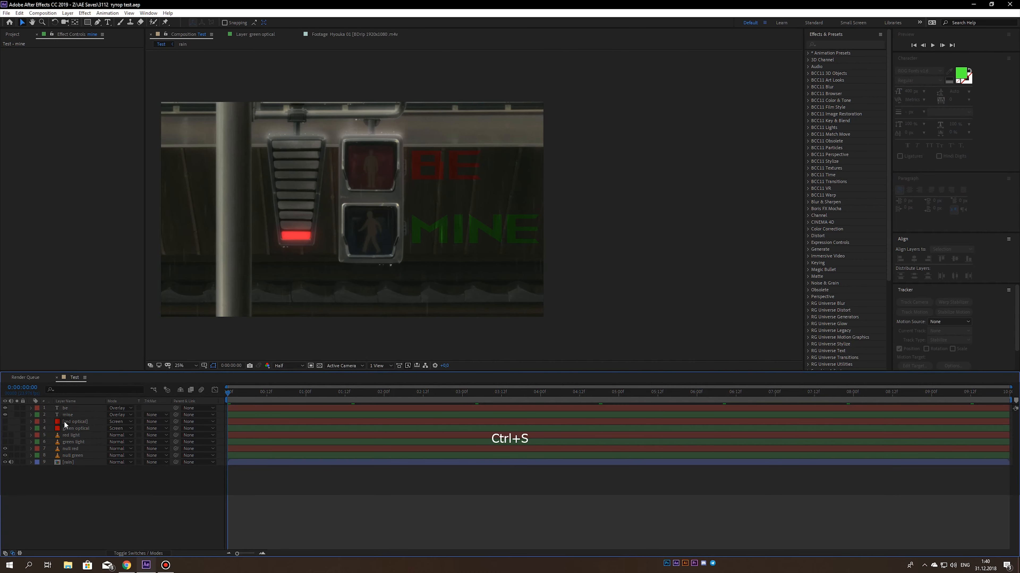
# - Group the layers by color, placing red optical and red light under be, and green optical and green light under mine, and save
pyautogui.click(67, 422)
pyautogui.moveTo(66, 422)
pyautogui.mouseDown()
pyautogui.moveTo(69, 411)
pyautogui.moveTo(65, 434)
pyautogui.moveTo(68, 419)
pyautogui.mouseUp()
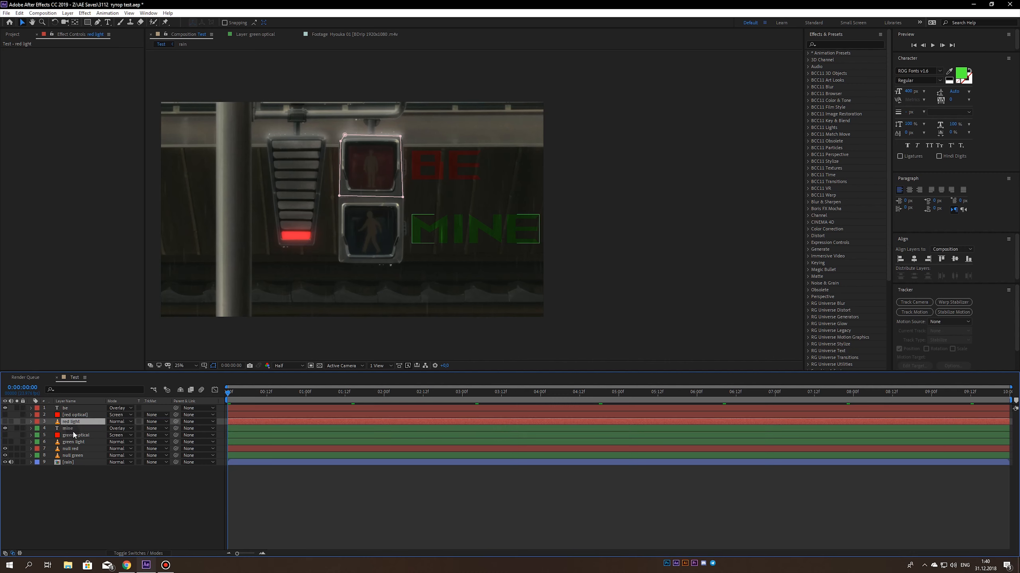
pyautogui.click(67, 429)
pyautogui.click(67, 436)
pyautogui.click(67, 442)
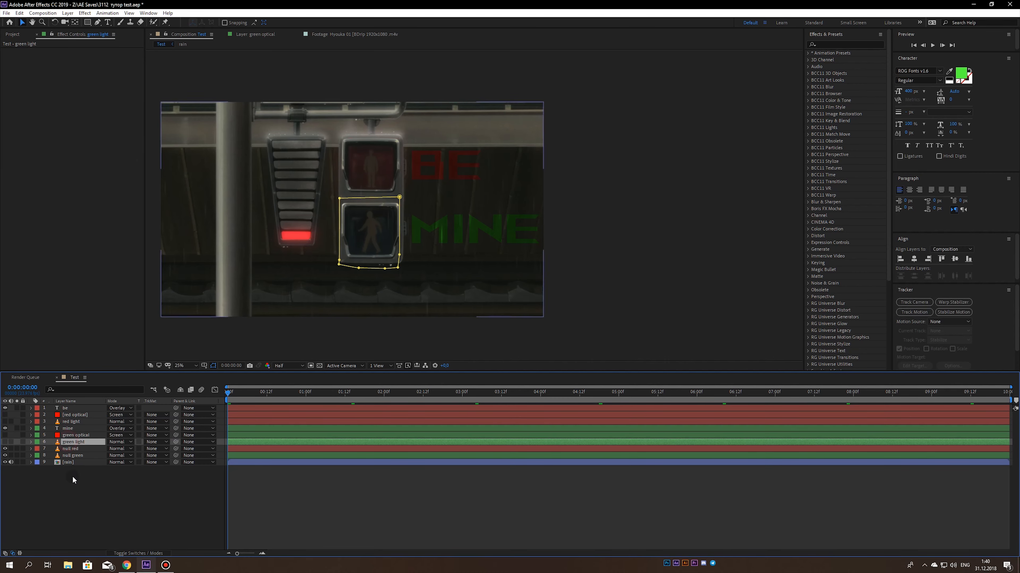
pyautogui.click(76, 486)
pyautogui.hotkey('ctrl', 's')
# - Hide the mine layer and enable opacity keyframing on the be layer at the first frame
pyautogui.click(66, 429)
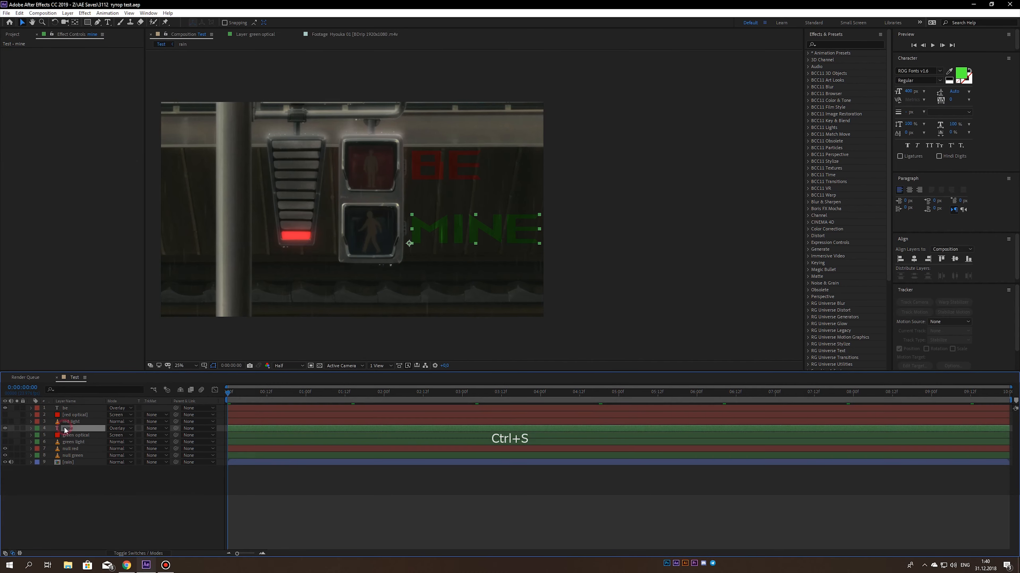
pyautogui.click(6, 428)
pyautogui.click(66, 408)
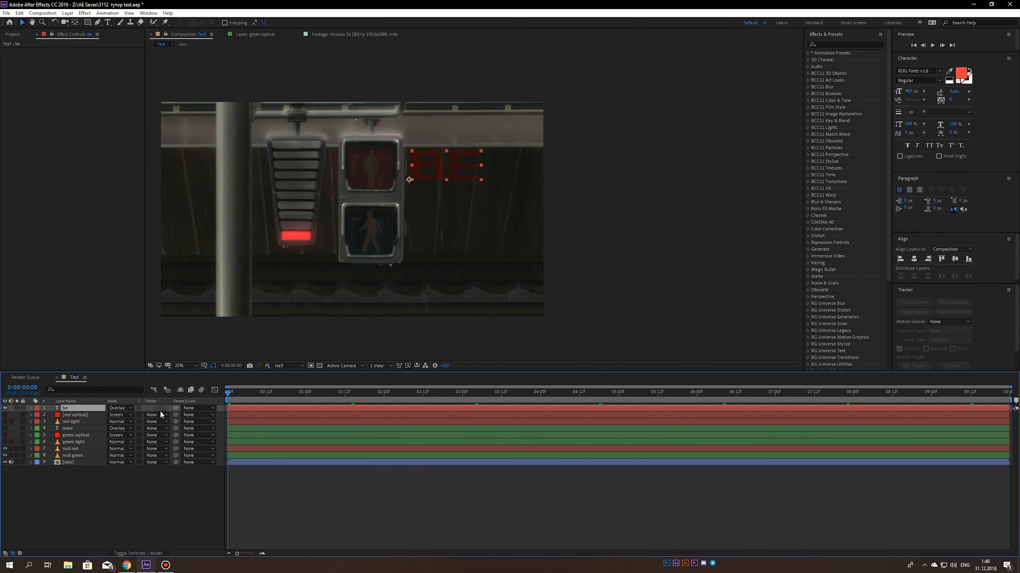
pyautogui.press('t')
pyautogui.click(51, 415)
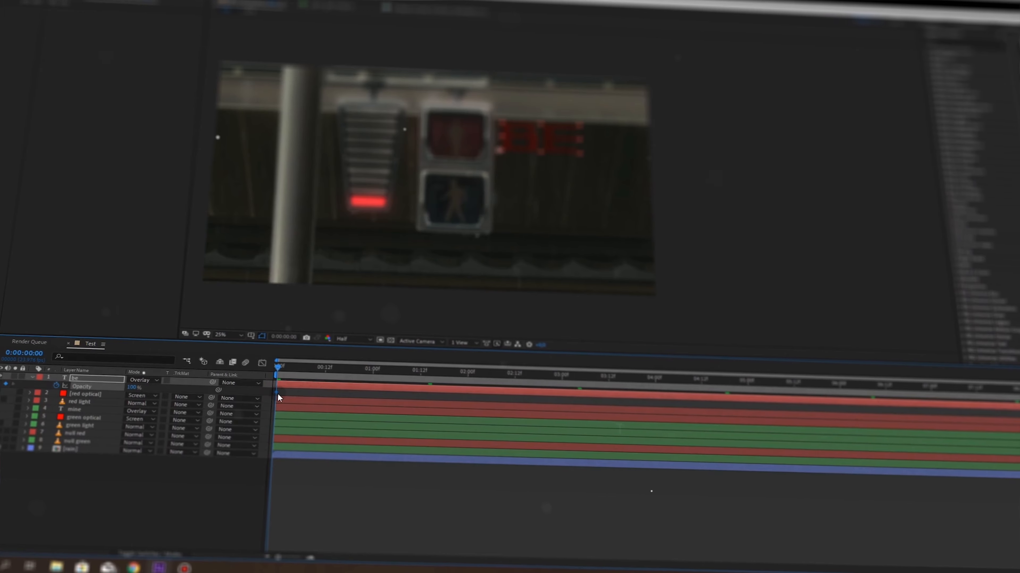
pyautogui.scroll(6, 233, 394)
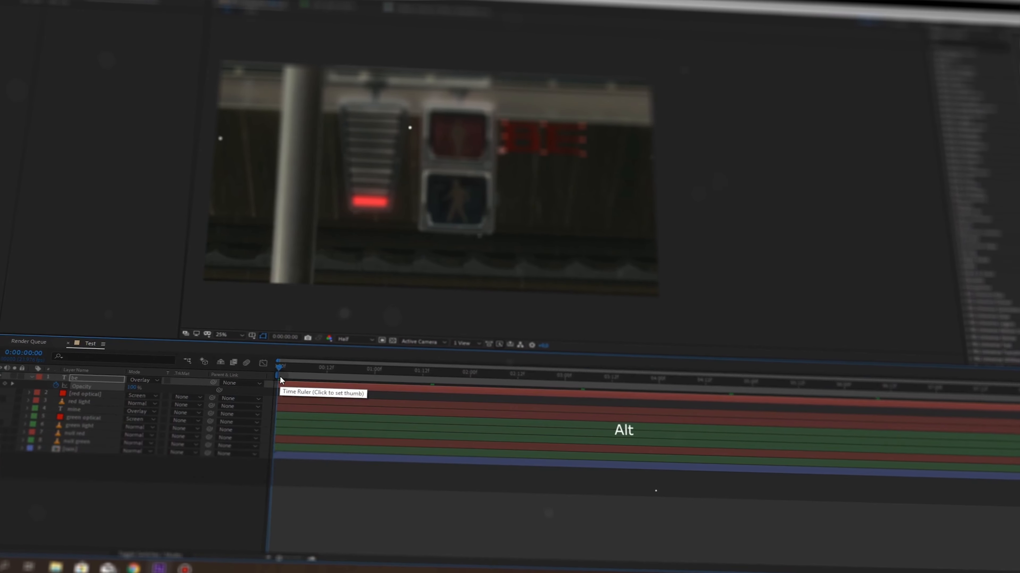
# - Keyframe a flicker in the be layer's opacity on frames 0 through 5, switching between 0% and 100%, and save
pyautogui.moveTo(134, 389); pyautogui.dragTo(96, 401)
pyautogui.click(336, 373)
pyautogui.click(360, 373)
pyautogui.click(387, 376)
pyautogui.click(460, 380)
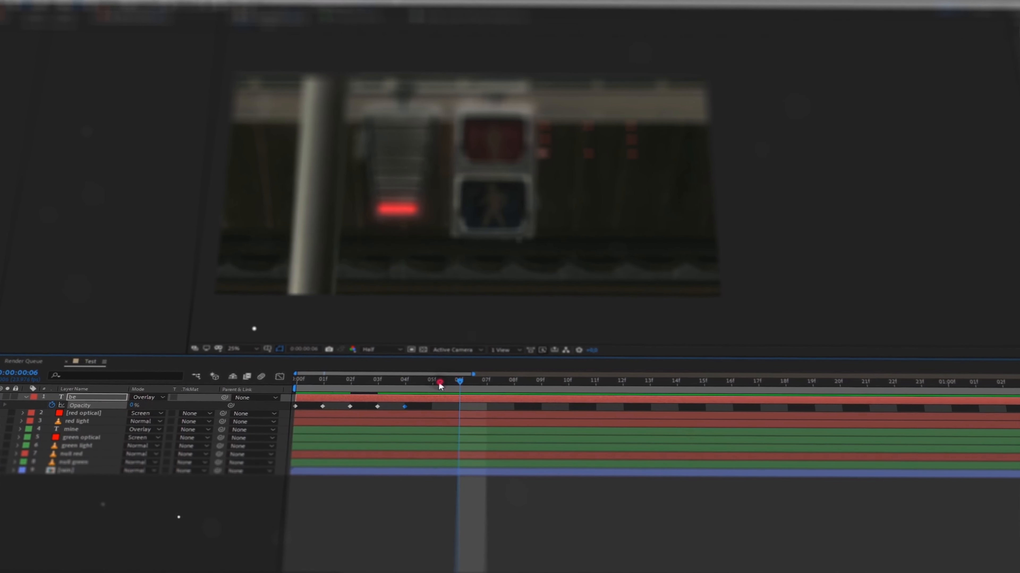
pyautogui.click(433, 380)
pyautogui.click(133, 407)
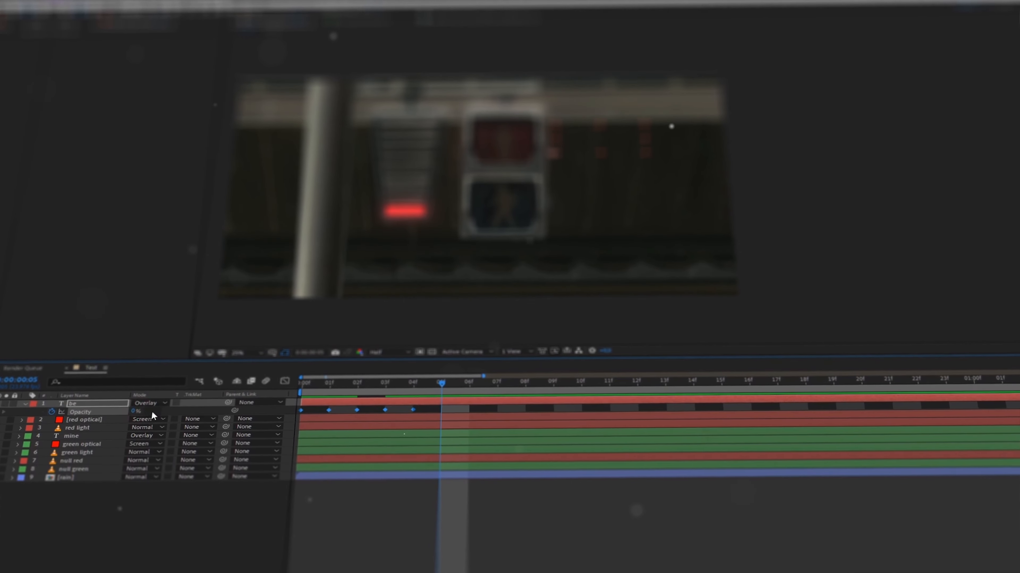
pyautogui.moveTo(132, 407); pyautogui.dragTo(176, 413)
pyautogui.click(205, 487)
pyautogui.hotkey('ctrl', 's')
# - Copy the be layer's opacity keyframes to the visible red optical and red light layers from the first frame, preview the flicker, and save
pyautogui.moveTo(480, 417); pyautogui.dragTo(274, 415)
pyautogui.hotkey('ctrl', 'c')
pyautogui.click(315, 425)
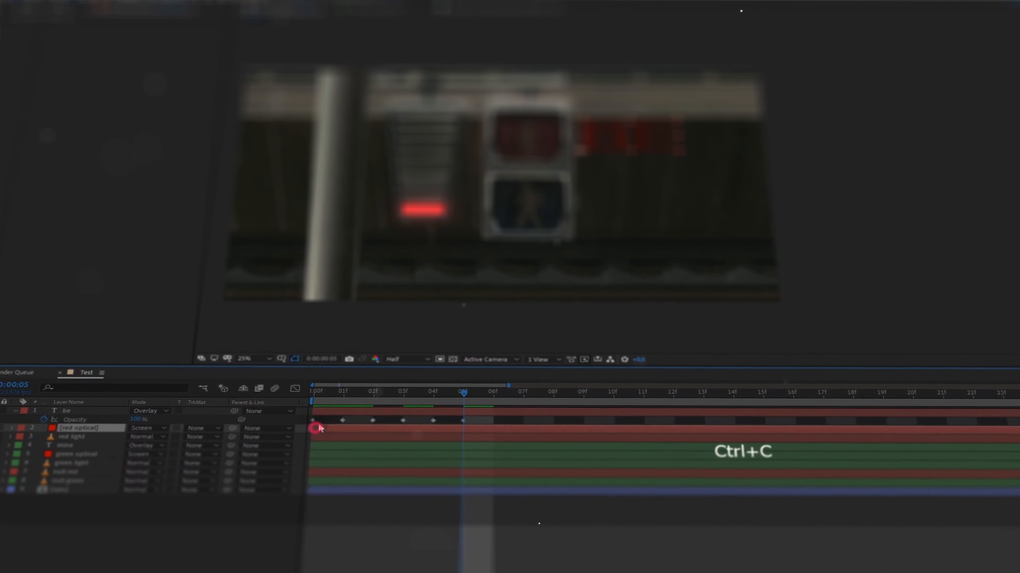
pyautogui.press('Home')
pyautogui.hotkey('ctrl', 'v')
pyautogui.click(335, 440)
pyautogui.hotkey('ctrl', 'v')
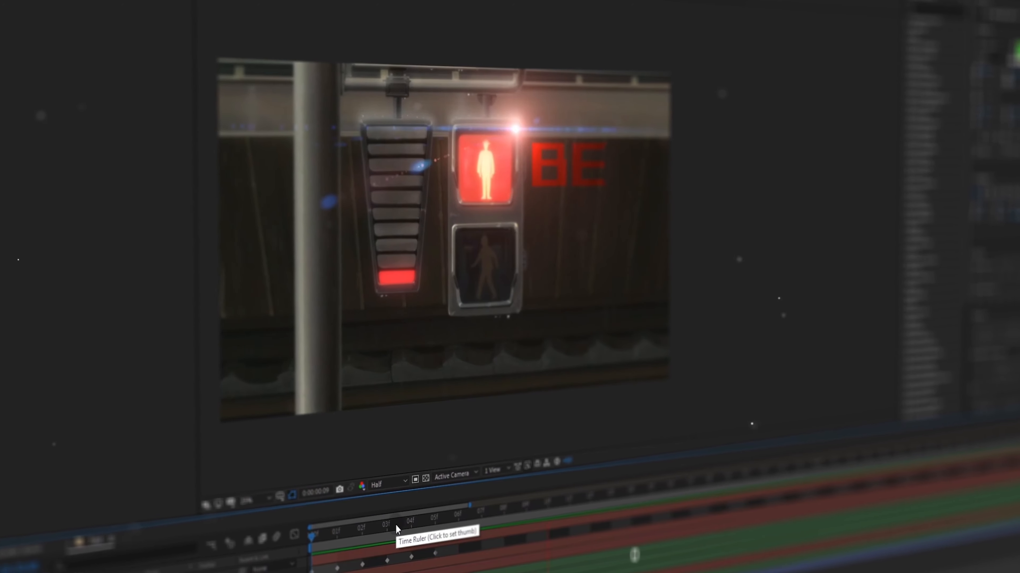
pyautogui.moveTo(402, 525); pyautogui.dragTo(550, 514)
pyautogui.hotkey('ctrl', 's')
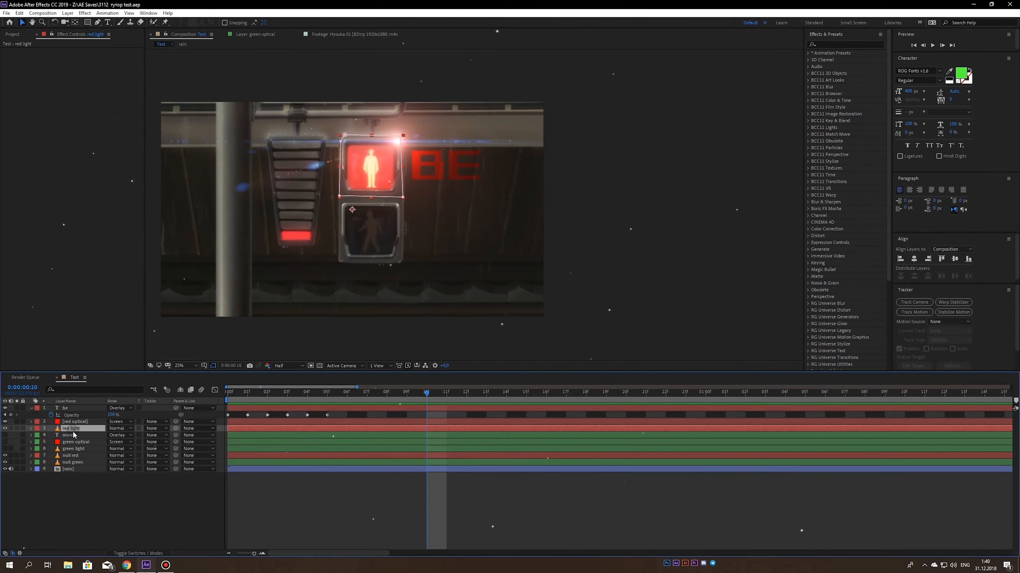
# - Apply a Glow effect to the red light layer, increase its glow radius, preview the result from the first frame, and save
pyautogui.hotkey('ctrl', 'space')
pyautogui.write('glo')
pyautogui.press('Return')
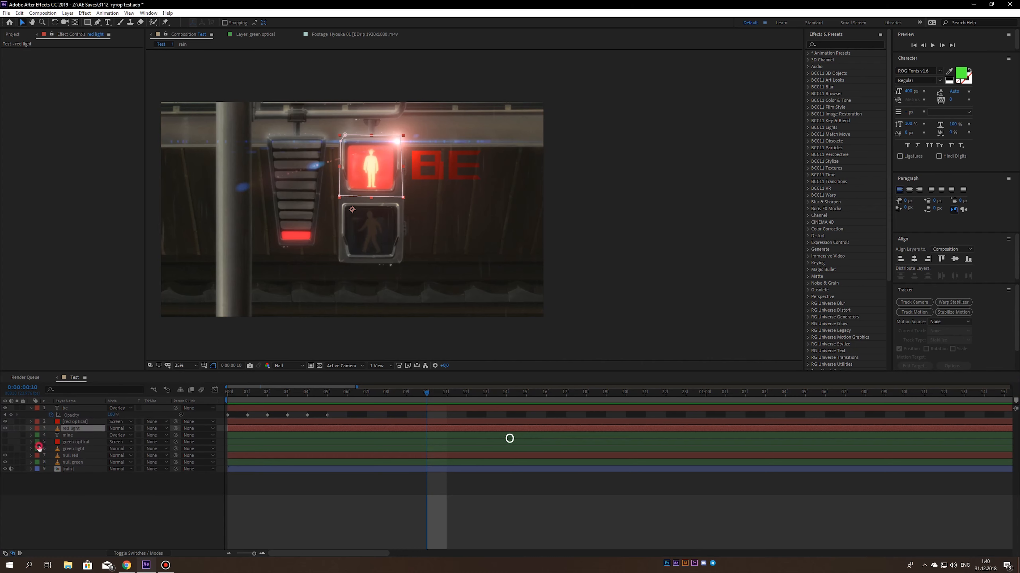
pyautogui.moveTo(85, 70); pyautogui.dragTo(152, 76)
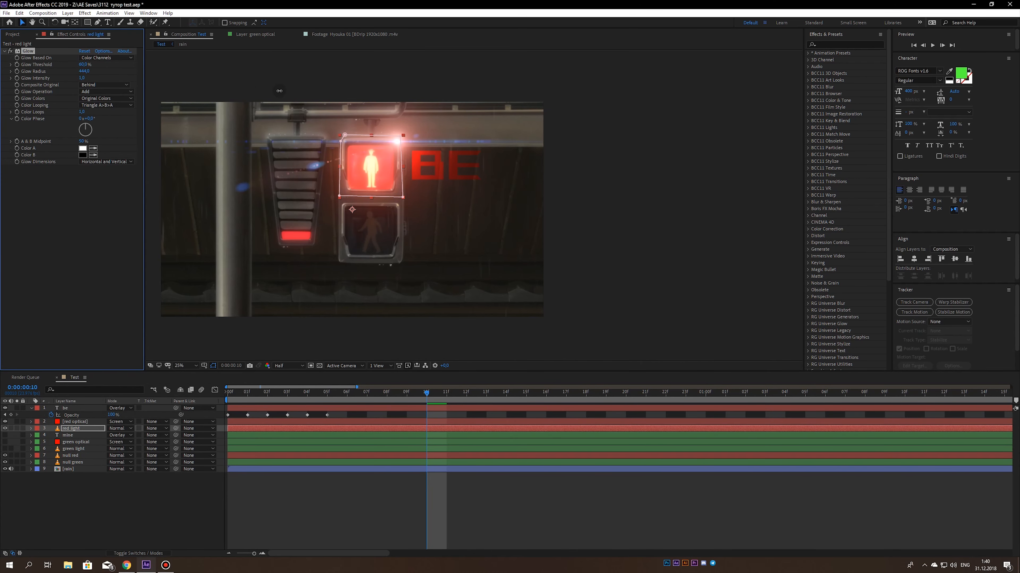
pyautogui.click(106, 500)
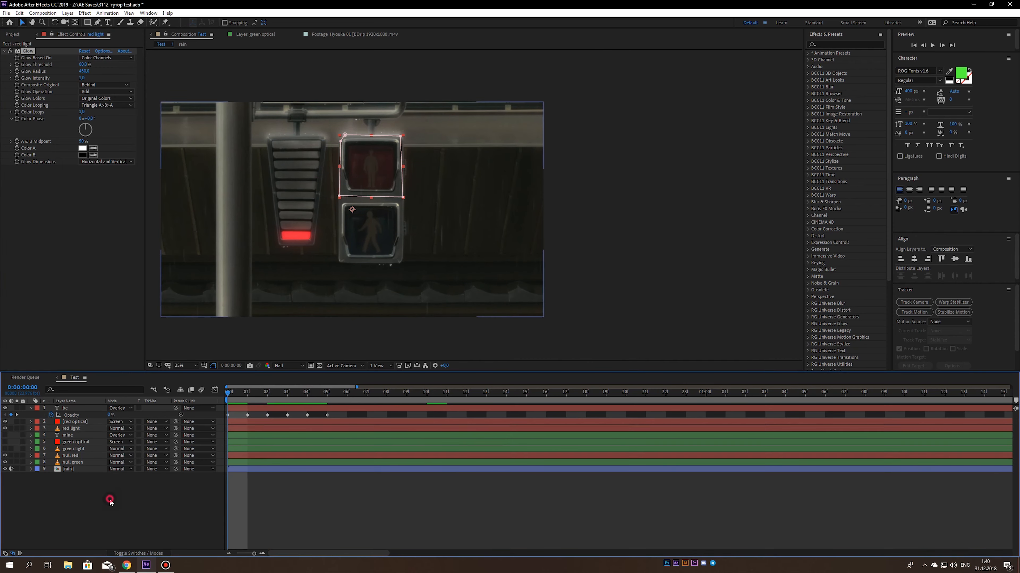
pyautogui.press('space')
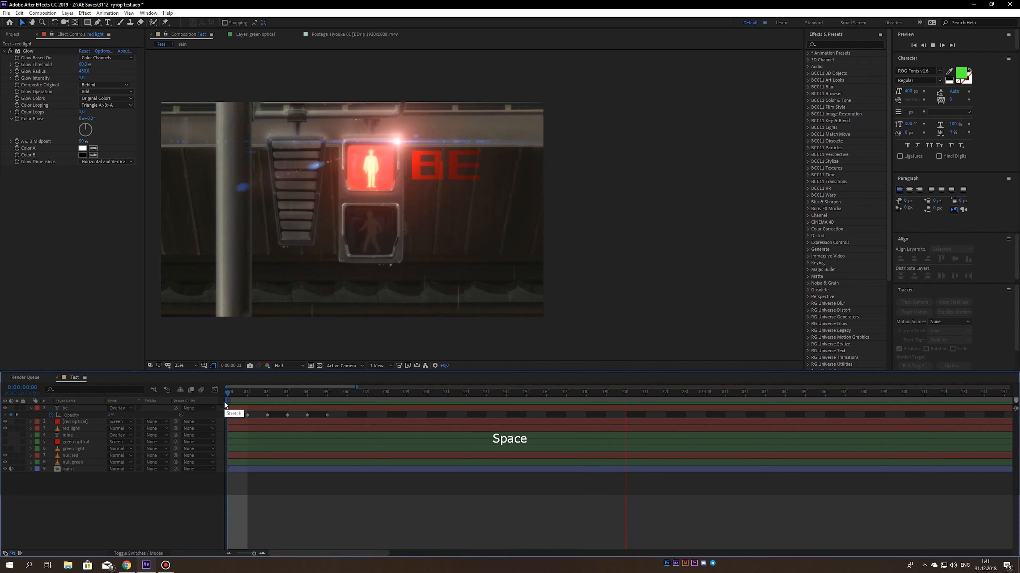
pyautogui.hotkey('ctrl', 's')
# - Trim the starts of the mine, green optical and green light layers to 0:00:02:00
pyautogui.click(255, 395)
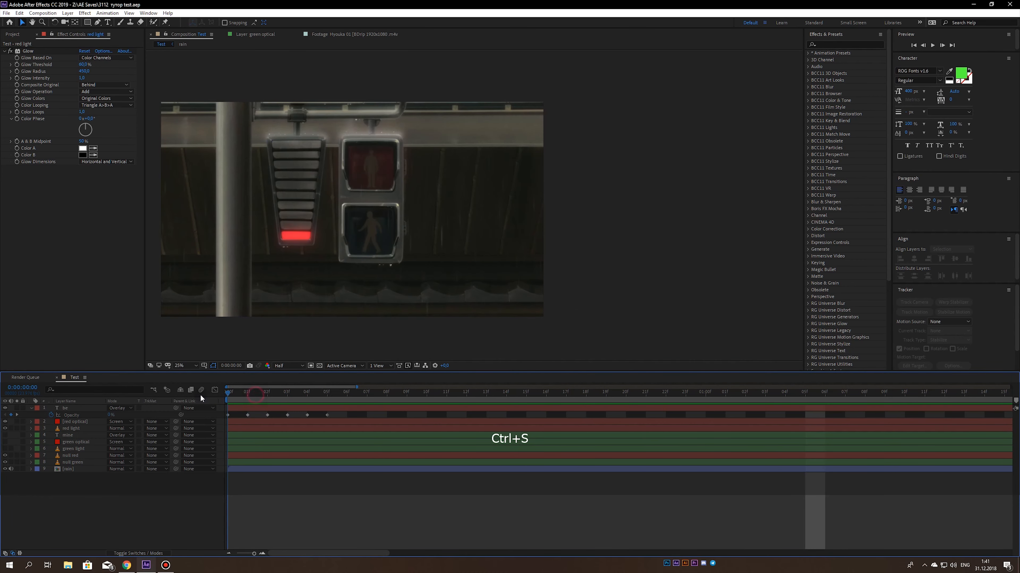
pyautogui.moveTo(248, 398); pyautogui.dragTo(353, 398)
pyautogui.scroll(-6, 353, 399)
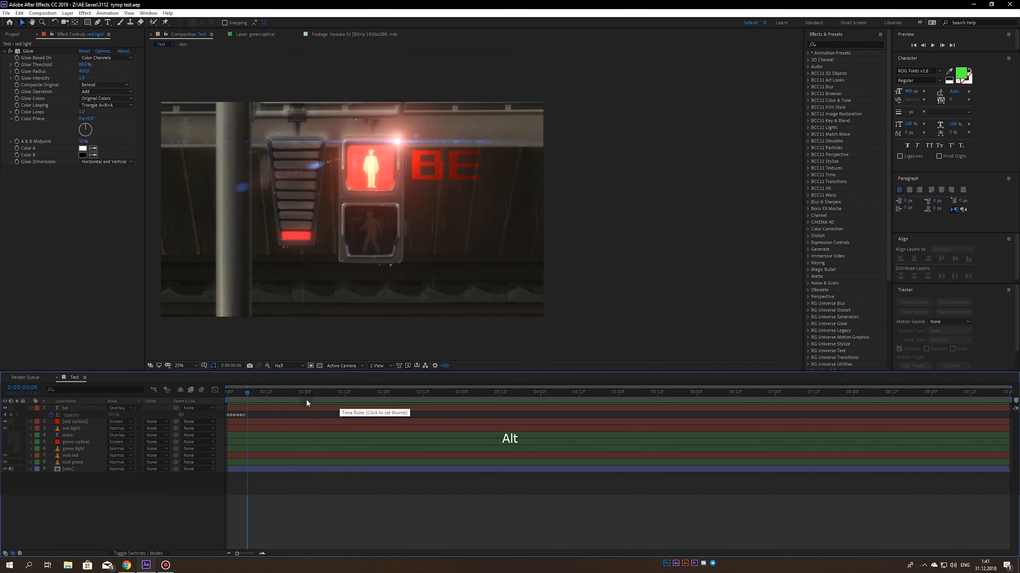
pyautogui.moveTo(289, 396); pyautogui.dragTo(383, 399)
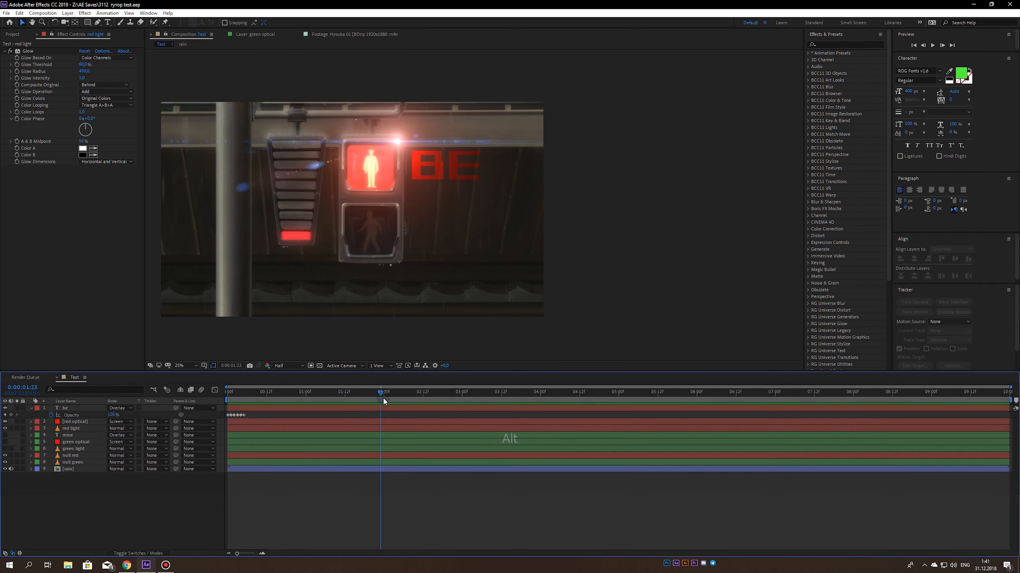
pyautogui.click(380, 407)
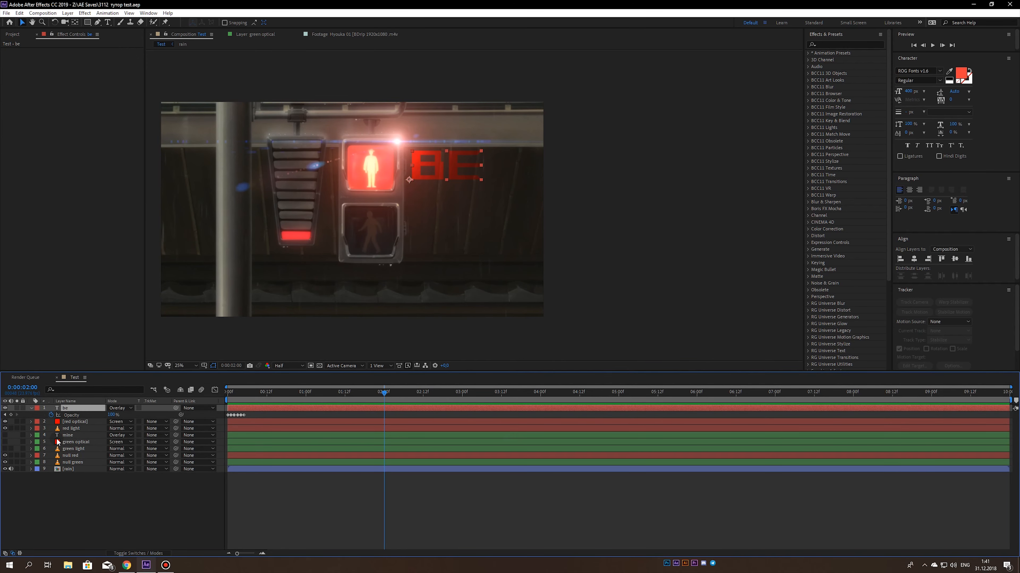
pyautogui.click(67, 436)
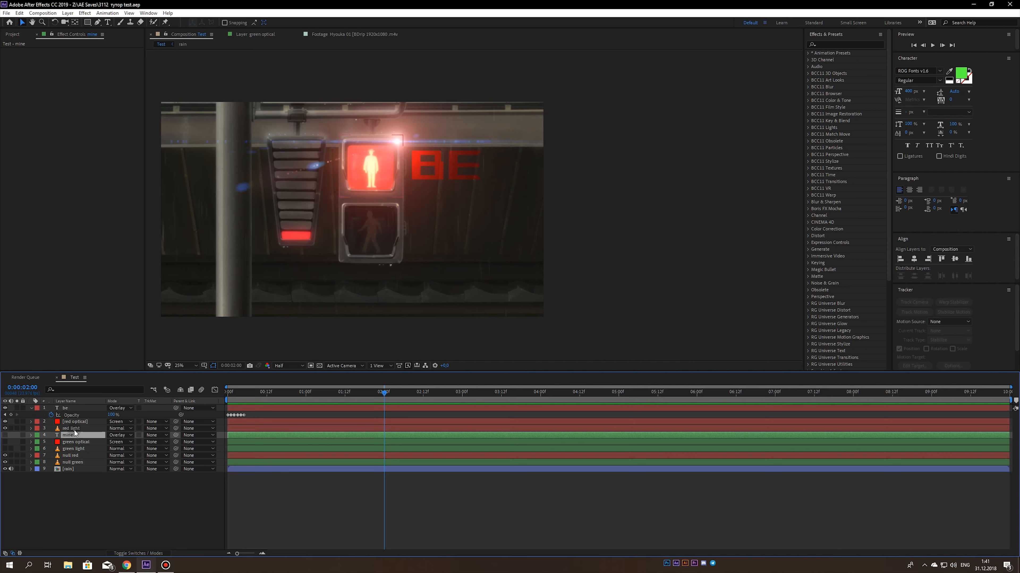
pyautogui.keyDown('shift'); pyautogui.click(67, 449); pyautogui.keyUp('shift')
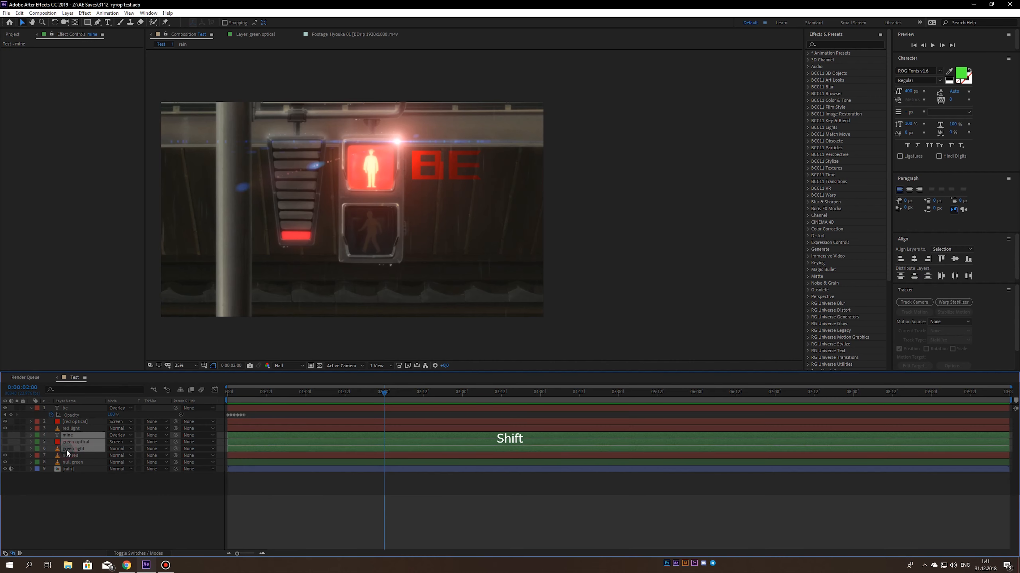
pyautogui.hotkey('alt', '[')
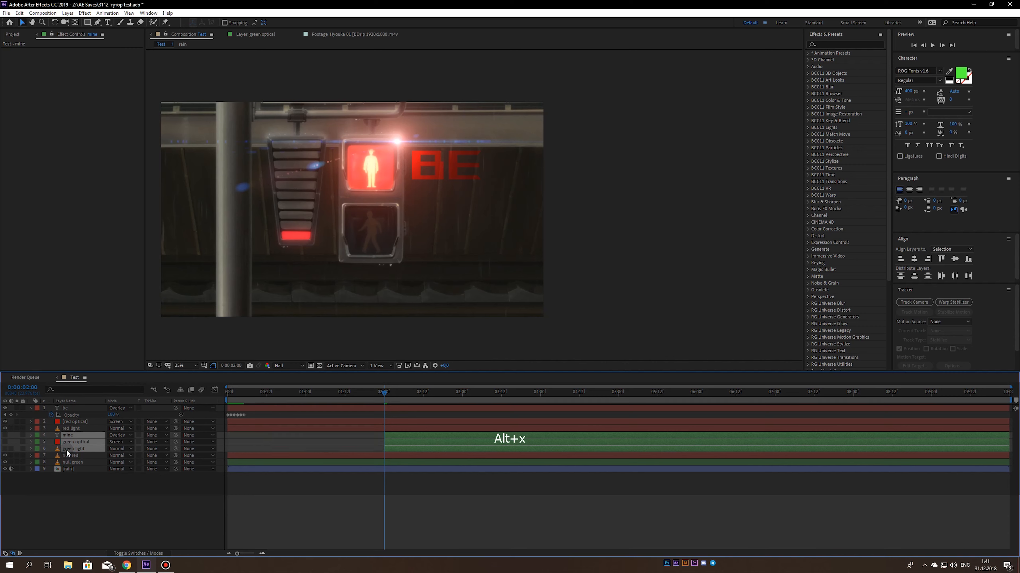
# - Paste the copied flicker opacity keyframes onto the mine, green optical and green light layers at 0:00:02:00, save, and reveal them
pyautogui.hotkey('ctrl', 'v')
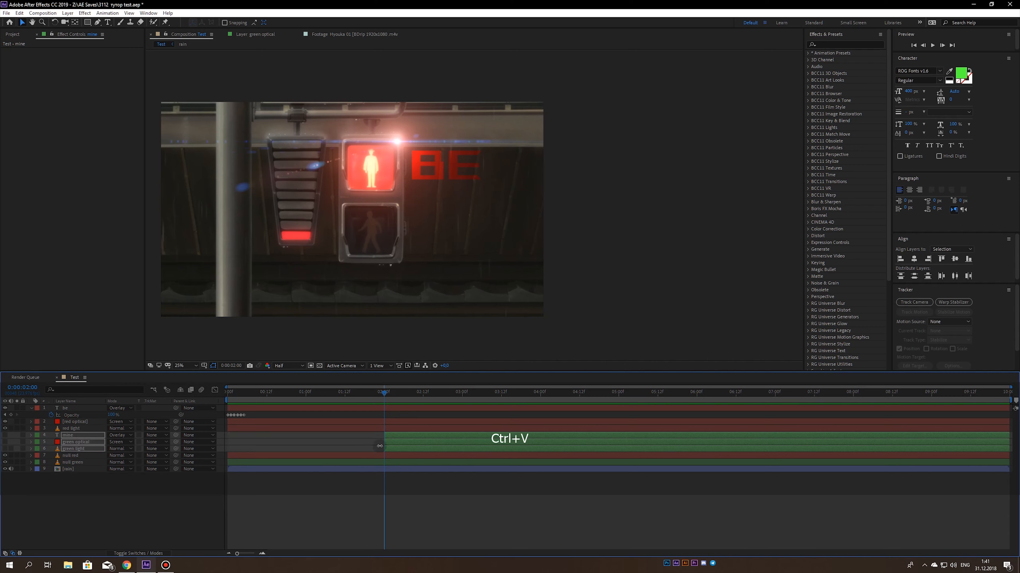
pyautogui.hotkey('ctrl', 's')
pyautogui.press('u')
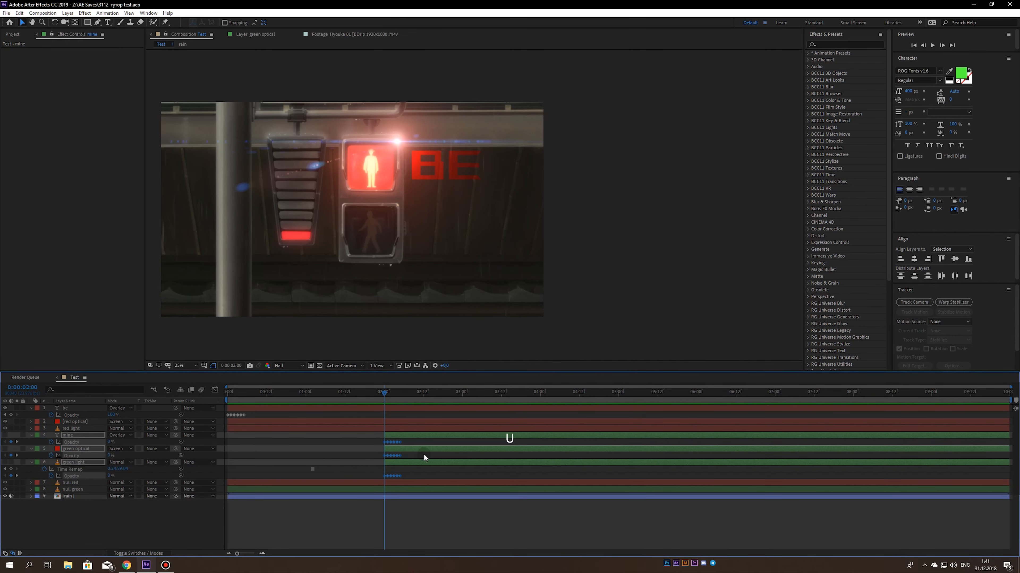
# - Make the mine, green optical and green light layers visible, preview the green flicker, and save
pyautogui.click(363, 447)
pyautogui.moveTo(384, 393)
pyautogui.mouseDown()
pyautogui.moveTo(420, 393)
pyautogui.moveTo(390, 397)
pyautogui.mouseUp()
pyautogui.click(6, 449)
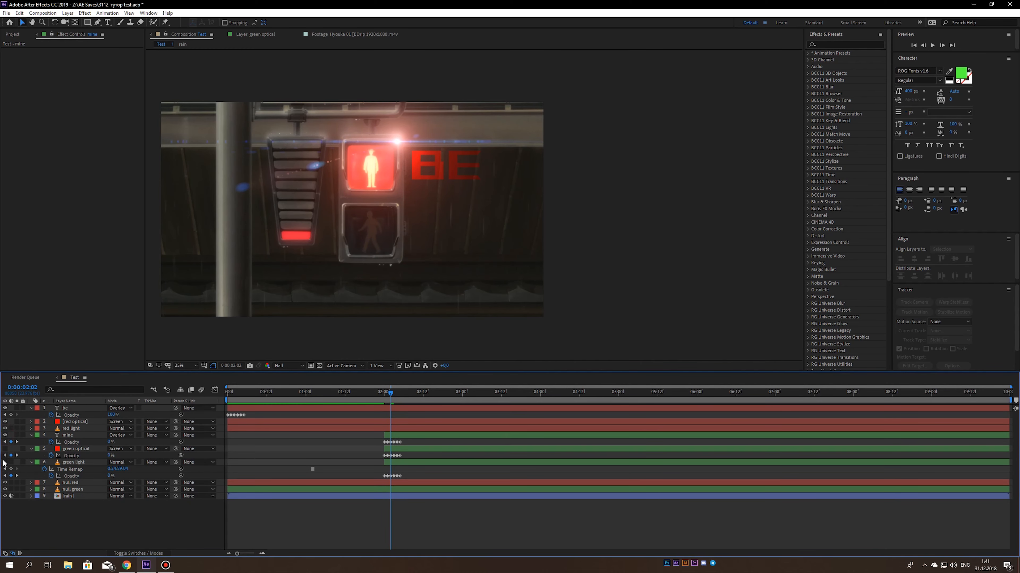
pyautogui.click(5, 464)
pyautogui.press('space')
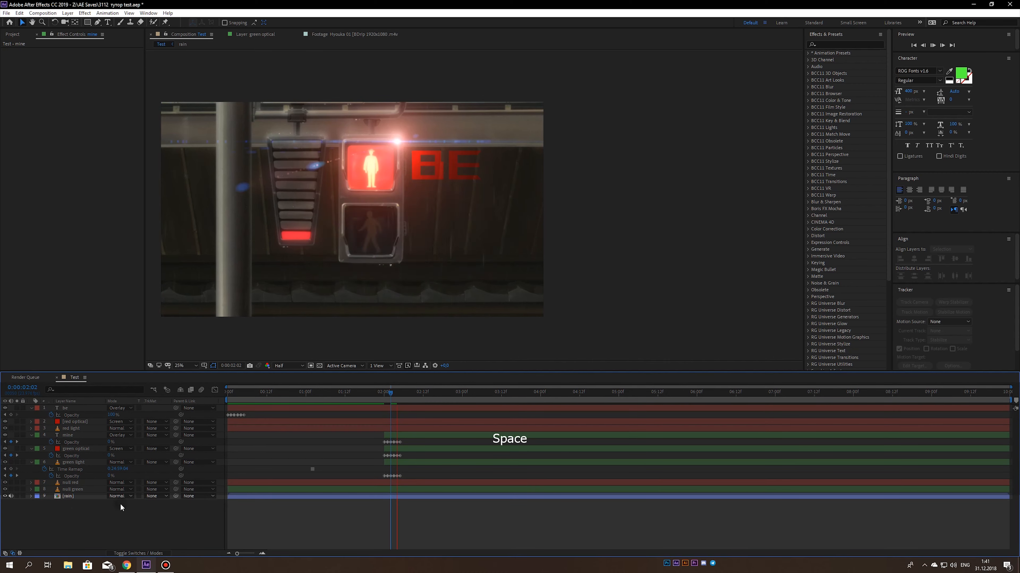
pyautogui.moveTo(389, 395); pyautogui.dragTo(428, 398)
pyautogui.hotkey('ctrl', 's')
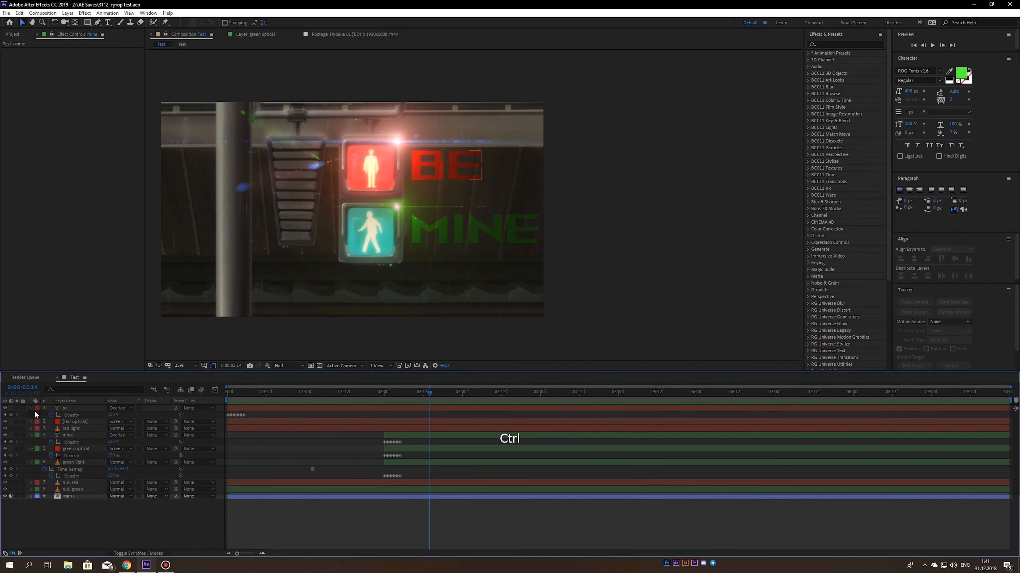
# - Collapse the revealed properties of all layers in the timeline
pyautogui.hotkey('ctrl', 'a')
pyautogui.click(32, 408)
pyautogui.click(52, 483)
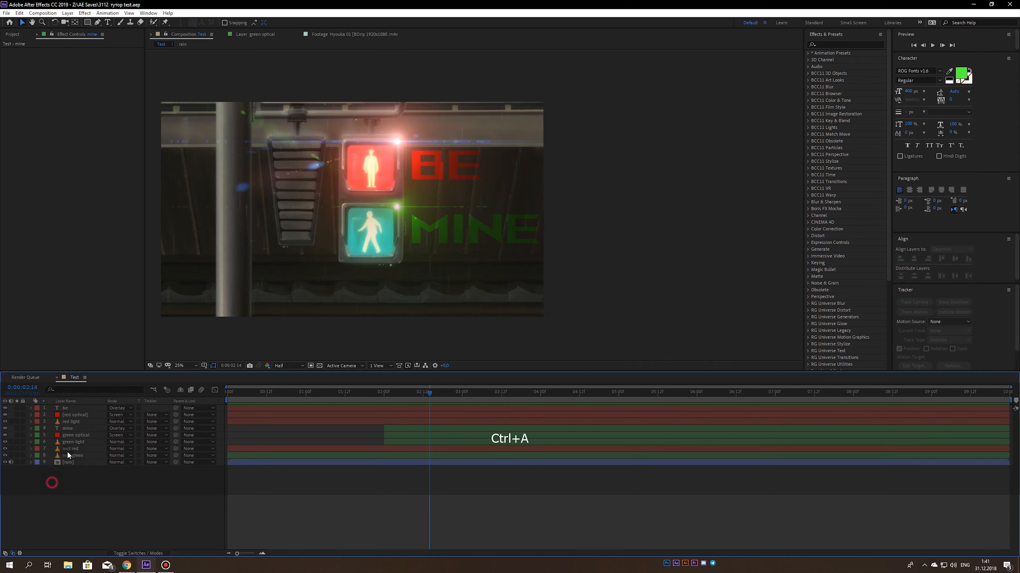
# - Go through the red, green and null layers to check which element and effects each one holds
pyautogui.click(74, 422)
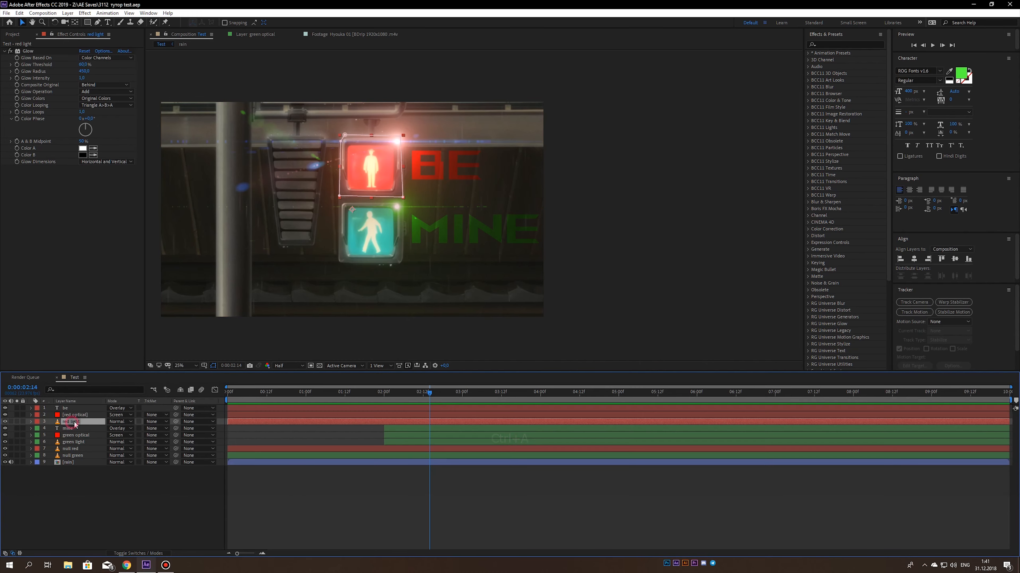
pyautogui.click(67, 448)
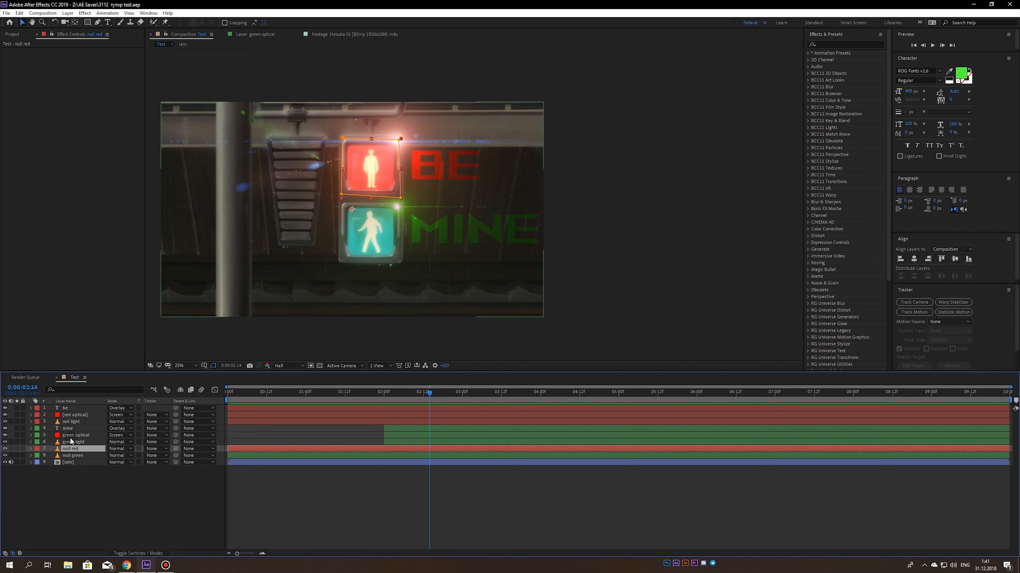
pyautogui.click(73, 436)
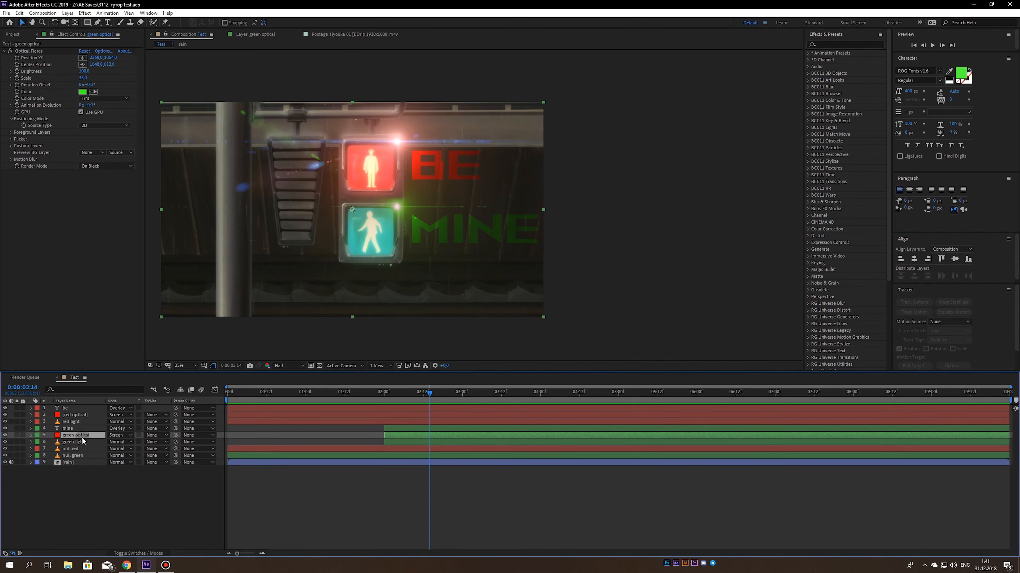
pyautogui.click(72, 457)
pyautogui.click(72, 450)
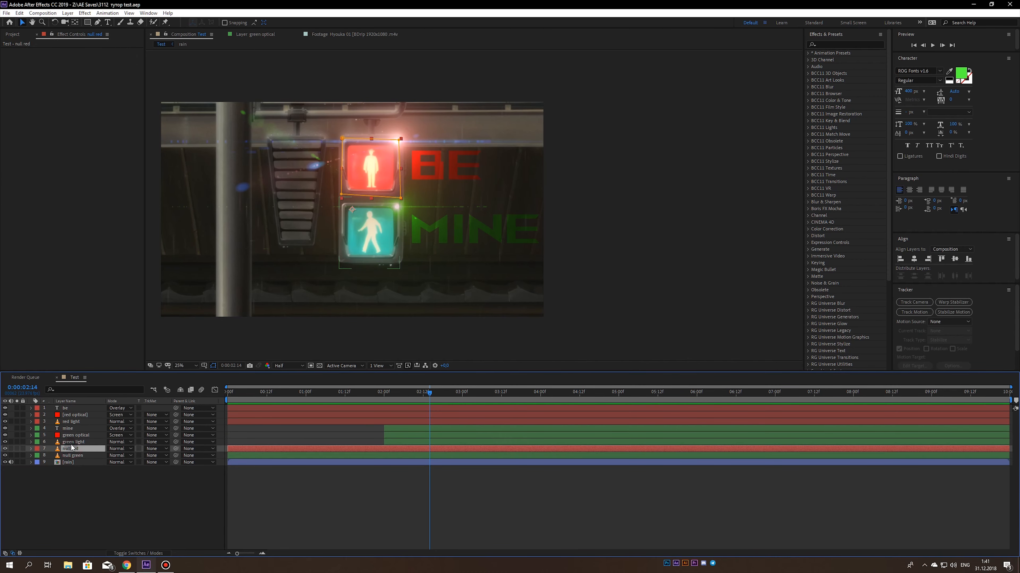
pyautogui.click(72, 442)
pyautogui.click(73, 456)
pyautogui.click(72, 449)
pyautogui.click(72, 442)
pyautogui.click(72, 428)
pyautogui.click(72, 421)
pyautogui.click(73, 416)
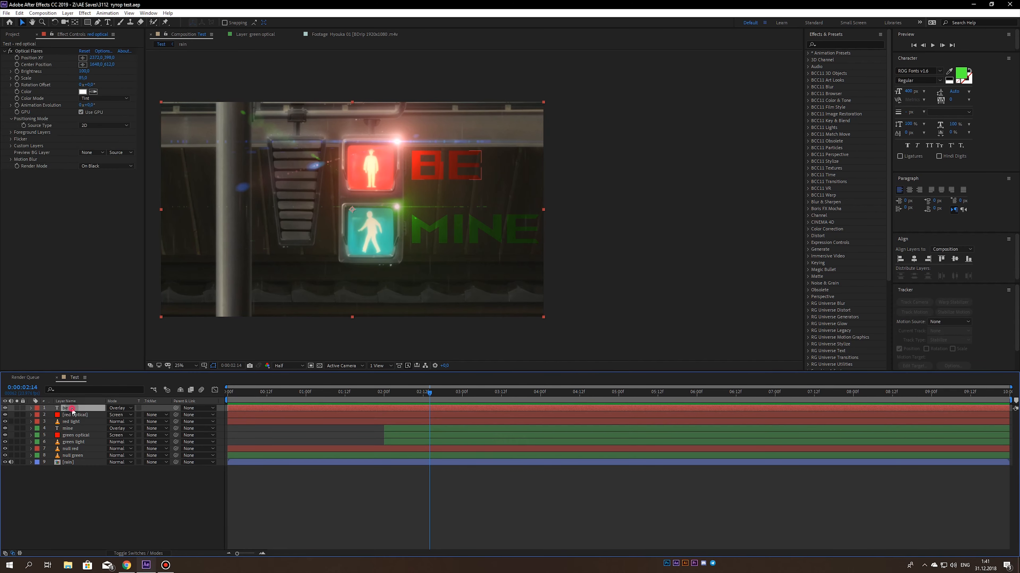
# - Copy the Glow effect from the red light layer to the green light layer and save
pyautogui.click(71, 422)
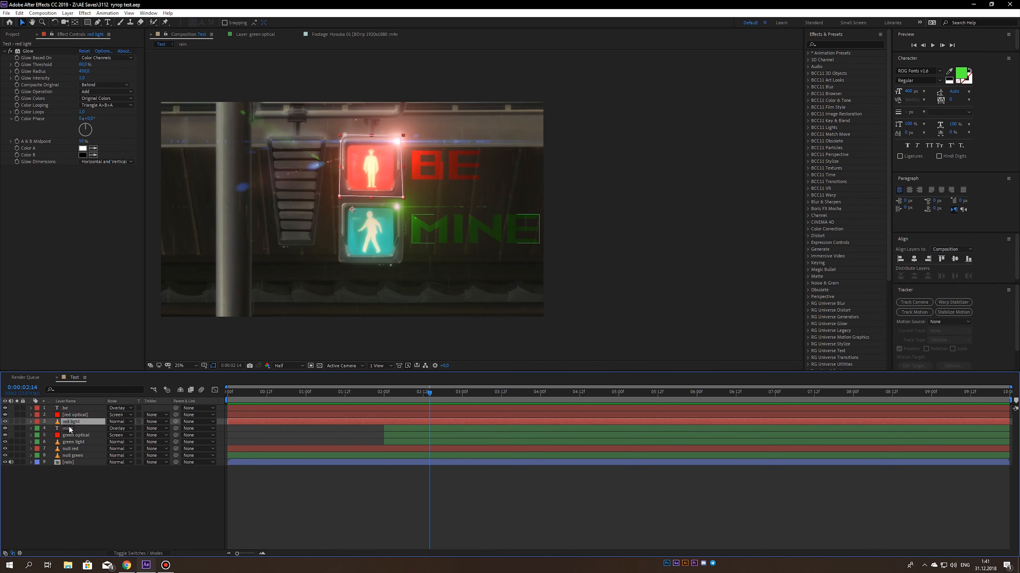
pyautogui.click(28, 51)
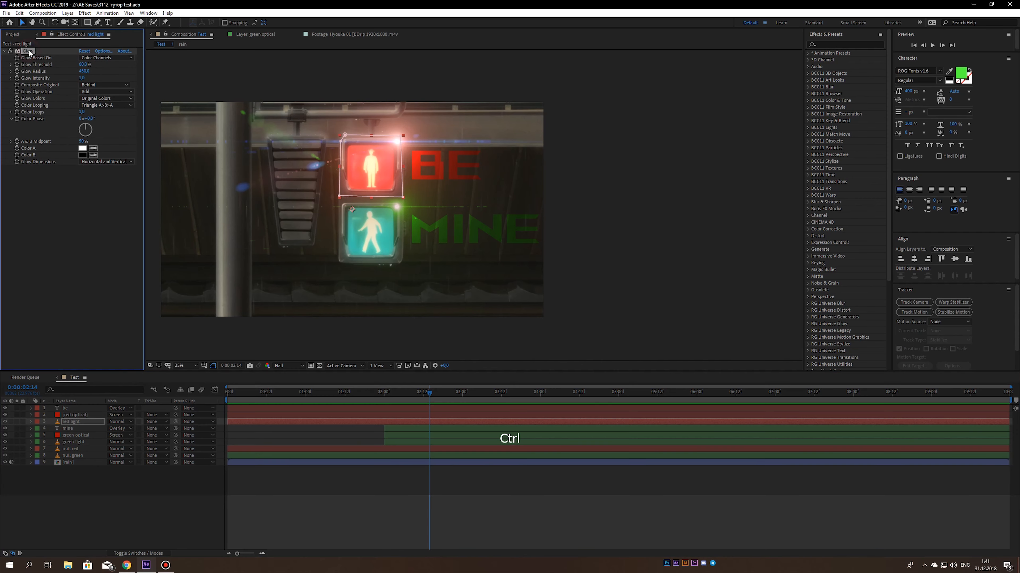
pyautogui.hotkey('ctrl', 'c')
pyautogui.click(8, 51)
pyautogui.click(74, 442)
pyautogui.hotkey('ctrl', 'v')
pyautogui.hotkey('ctrl', 's')
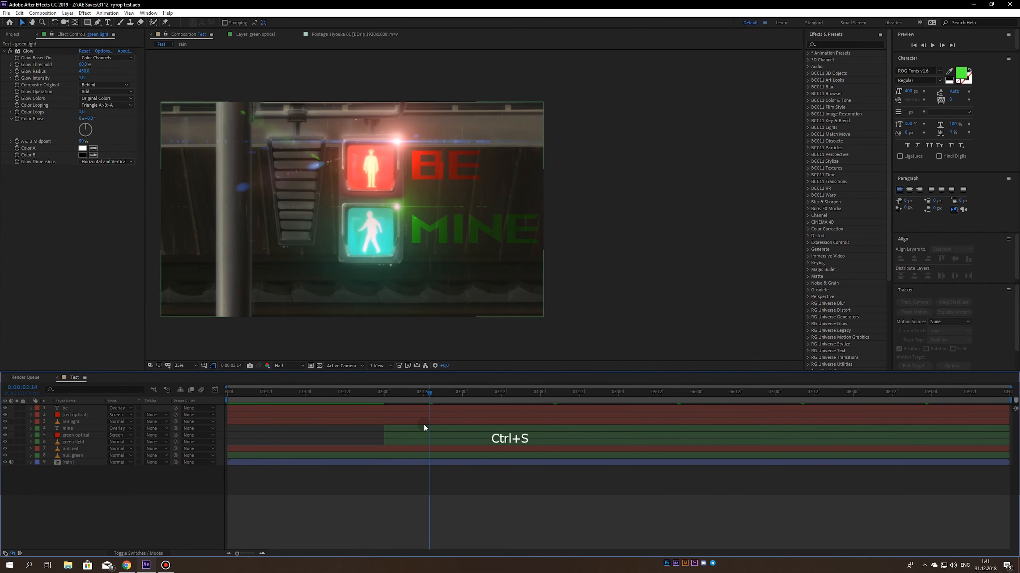
# - Preview the red-to-green light sequence, starting shortly before the green lights switch on and again from the first frame
pyautogui.moveTo(426, 393); pyautogui.dragTo(366, 395)
pyautogui.click(385, 491)
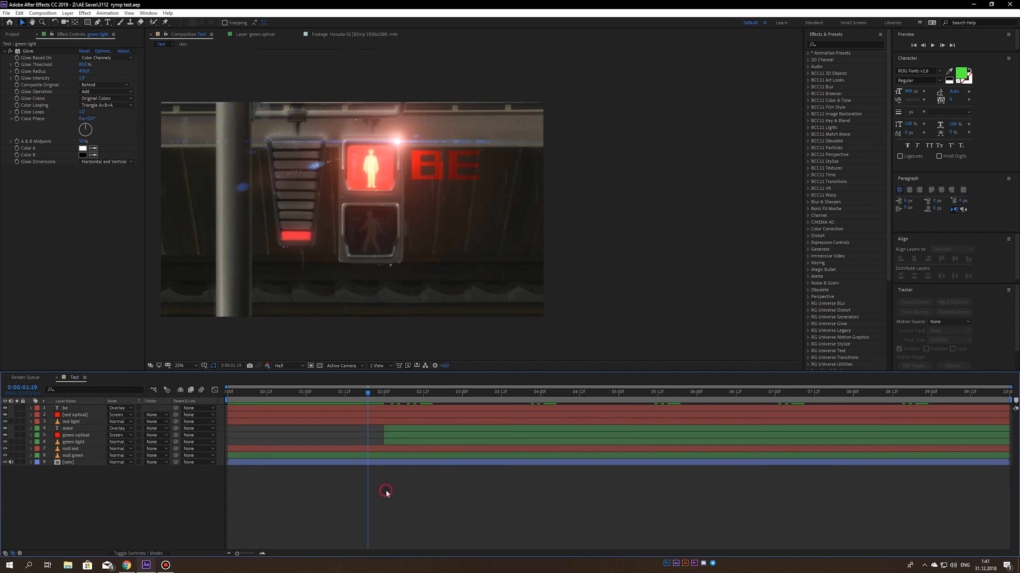
pyautogui.press('0')
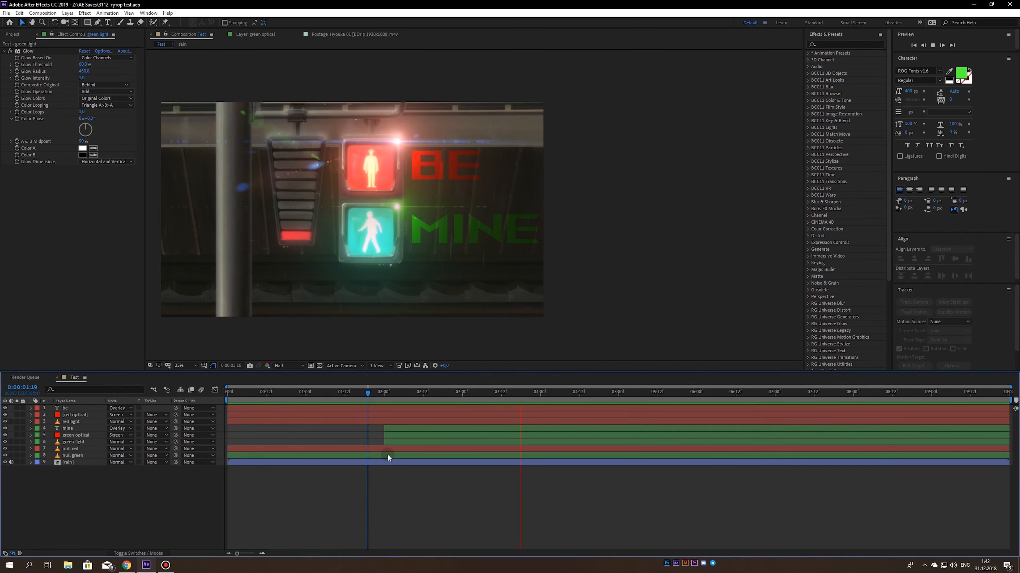
pyautogui.moveTo(385, 402); pyautogui.dragTo(479, 399)
pyautogui.press('0')
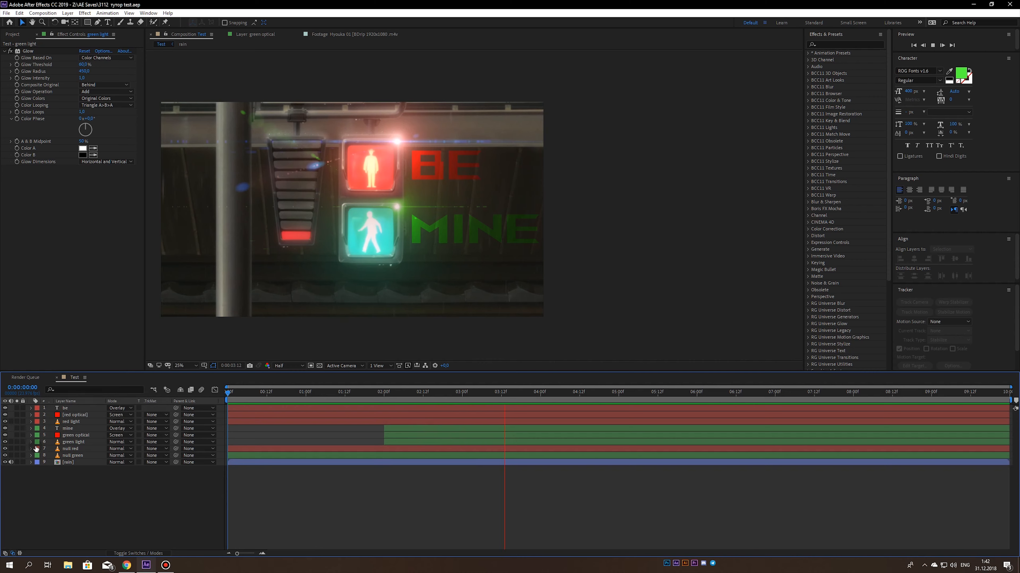
pyautogui.press('space')
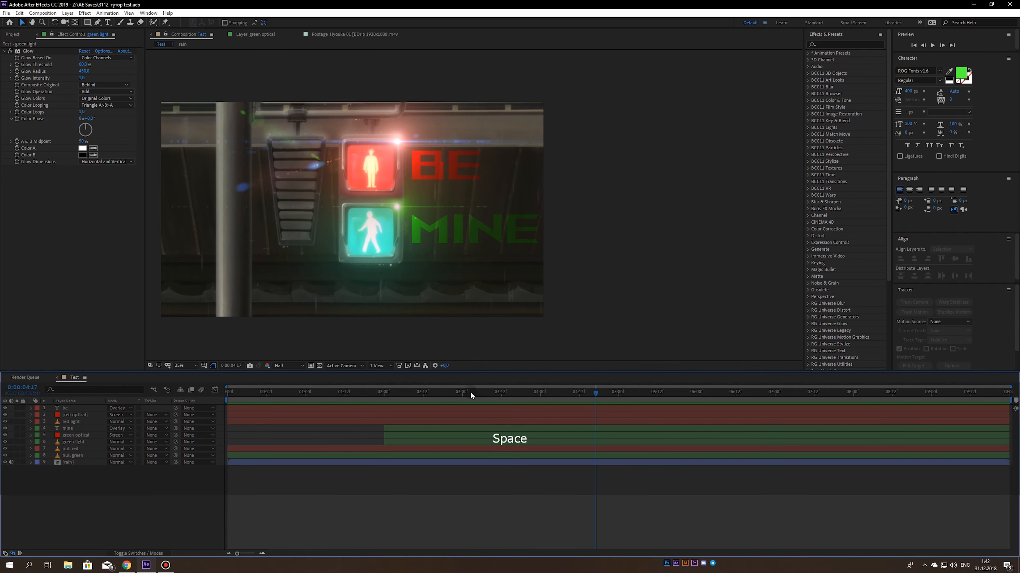
# - Keyframe a switch-off flicker in the be layer's opacity from 0:00:03:00 to 0:00:03:03, alternating between 100% and 0% each frame
pyautogui.click(461, 392)
pyautogui.click(76, 408)
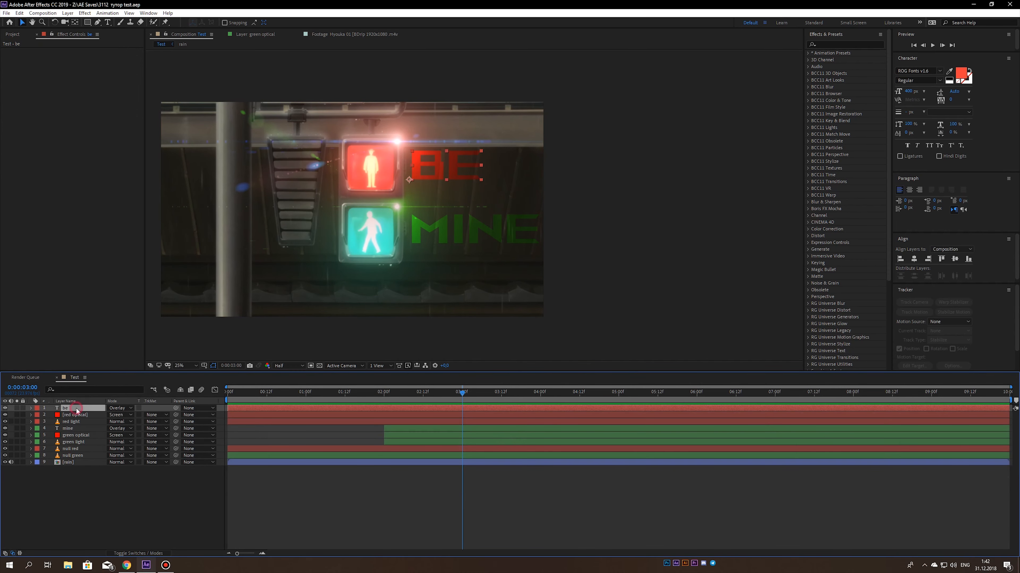
pyautogui.press('t')
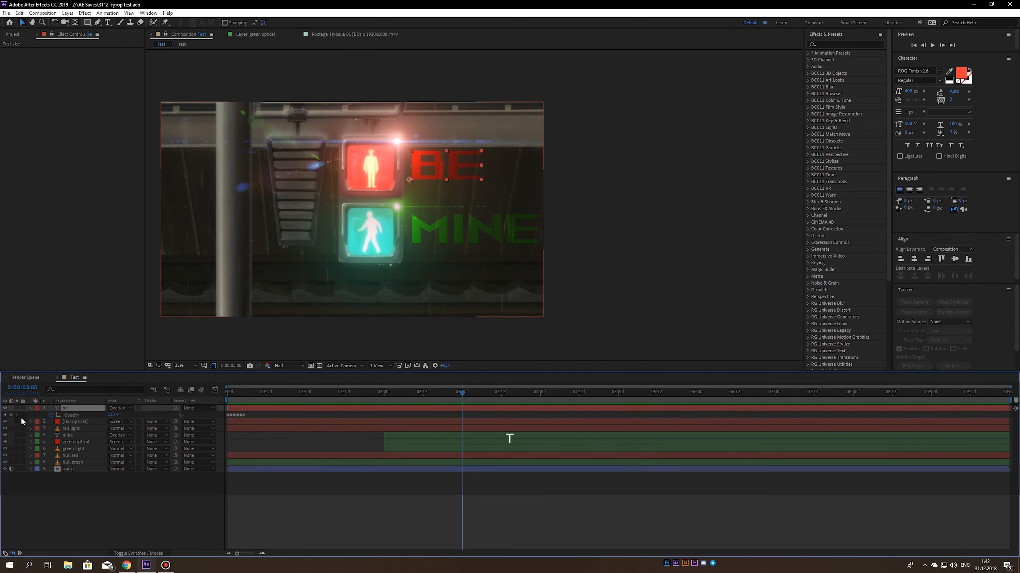
pyautogui.click(11, 415)
pyautogui.scroll(3, 434, 398)
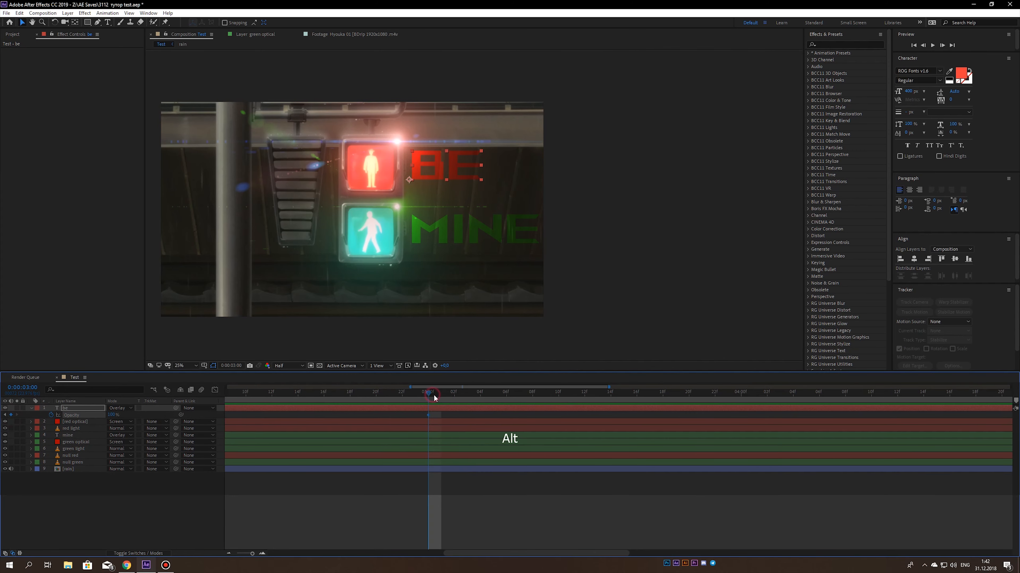
pyautogui.press('pagedown')
pyautogui.moveTo(111, 415); pyautogui.dragTo(62, 416)
pyautogui.click(457, 394)
pyautogui.click(469, 395)
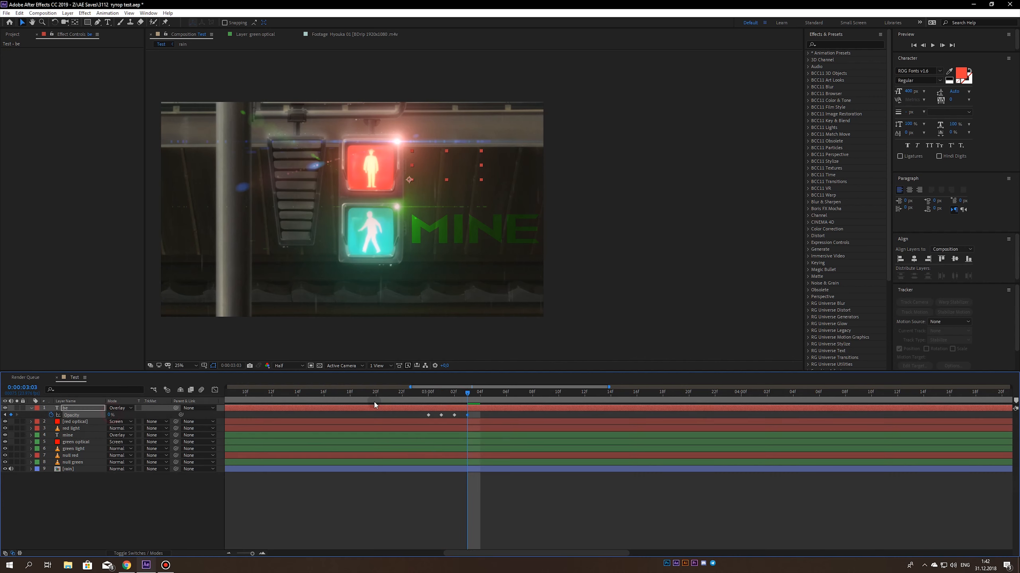
# - Copy the be layer's four switch-off opacity keyframes to the red optical and red light layers at 0:00:03:00, and save
pyautogui.moveTo(469, 395); pyautogui.dragTo(415, 419)
pyautogui.hotkey('ctrl', 'c')
pyautogui.click(428, 395)
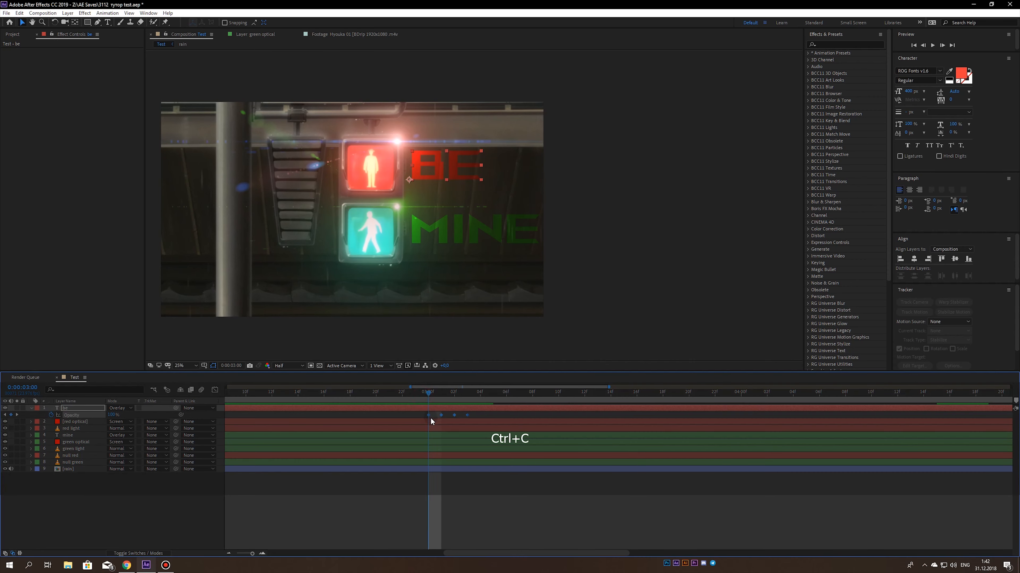
pyautogui.click(431, 425)
pyautogui.keyDown('shift'); pyautogui.click(431, 428); pyautogui.keyUp('shift')
pyautogui.hotkey('ctrl', 'v')
pyautogui.hotkey('ctrl', 's')
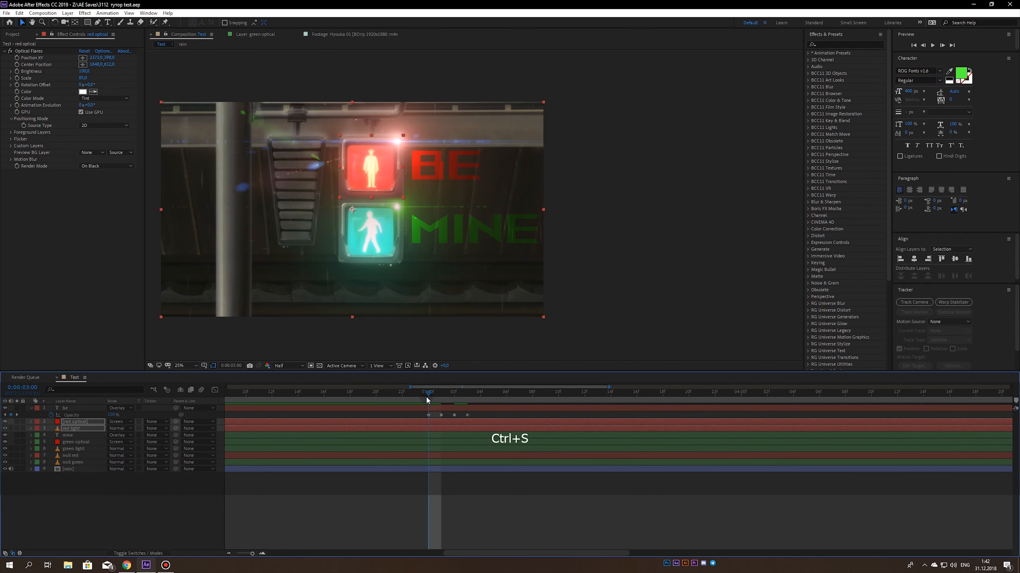
# - Trim the ends of the red optical, red light and be layers to 0:00:03:02 and save
pyautogui.click(467, 396)
pyautogui.click(455, 395)
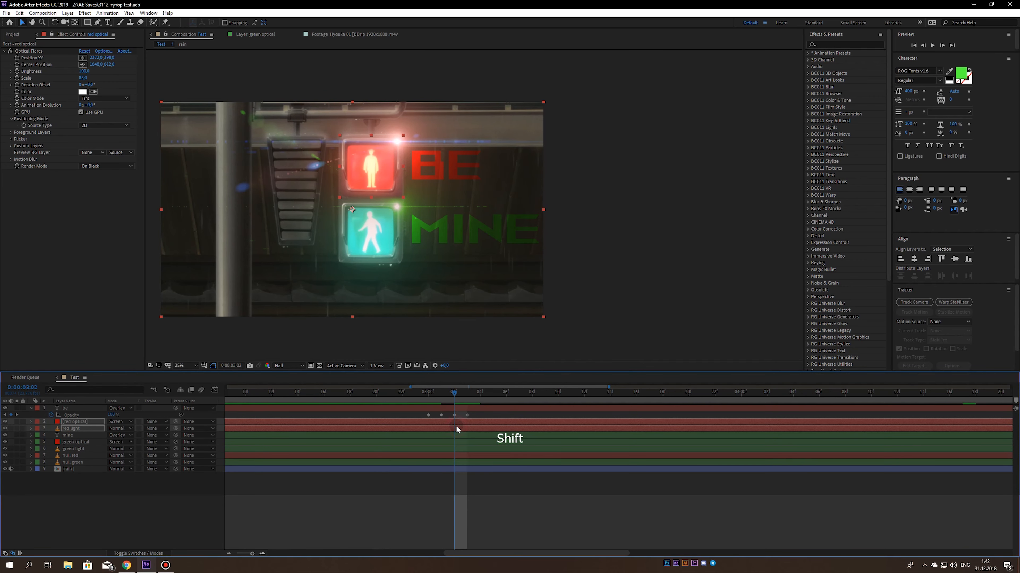
pyautogui.hotkey('alt', ']')
pyautogui.click(459, 407)
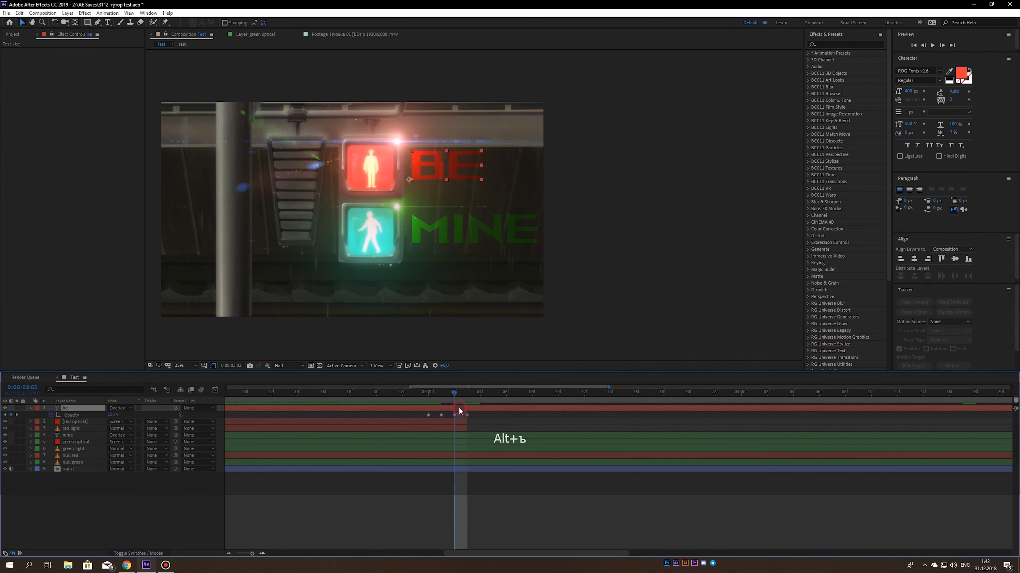
pyautogui.hotkey('alt', ']')
pyautogui.hotkey('ctrl', 's')
pyautogui.keyDown('alt'); pyautogui.scroll(-3, 454, 432); pyautogui.keyUp('alt')
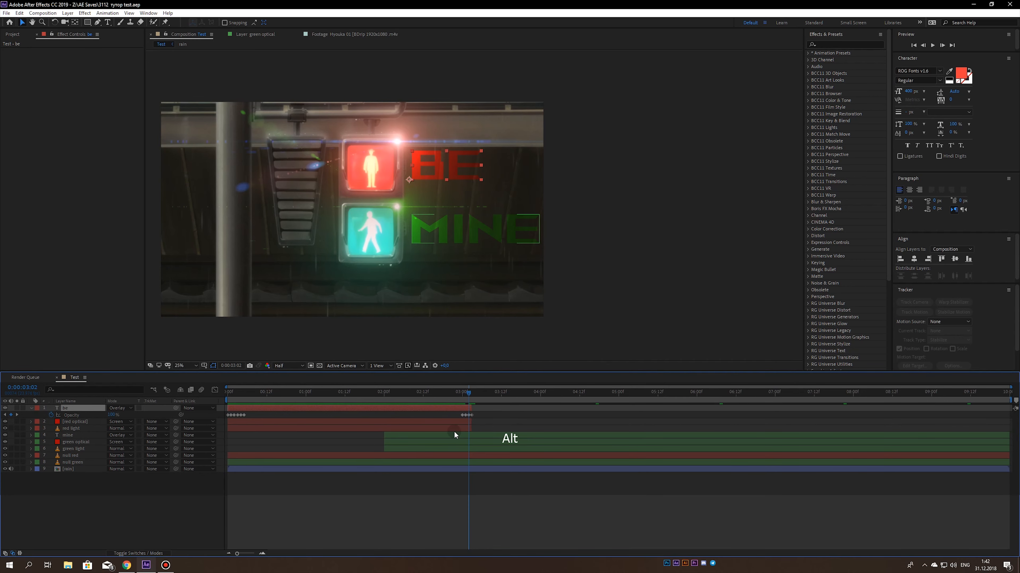
# - Preview the composition from the first frame to check the red lights' switch-off flicker
pyautogui.moveTo(461, 395); pyautogui.dragTo(139, 413)
pyautogui.click(200, 489)
pyautogui.press('KP_0')
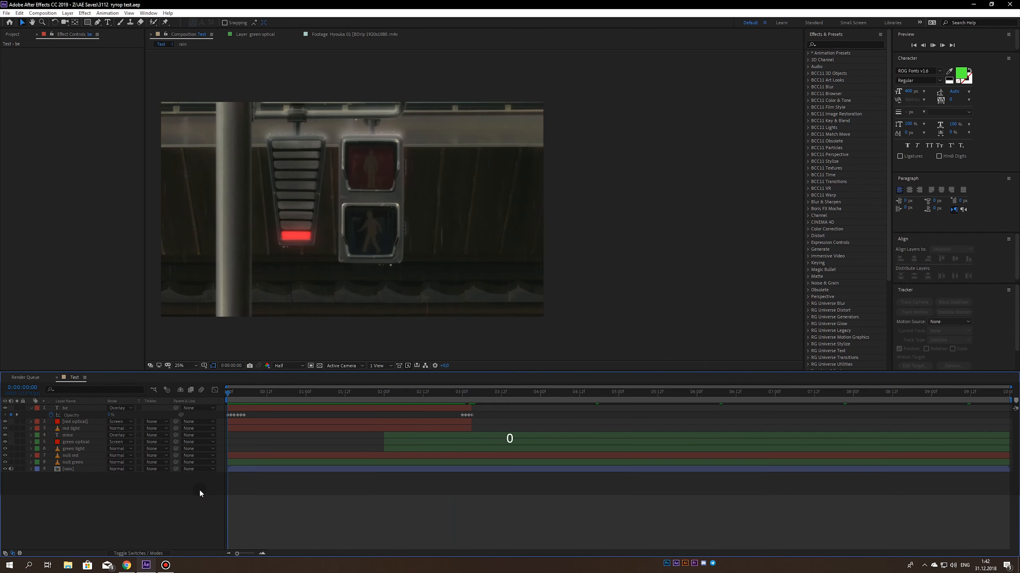
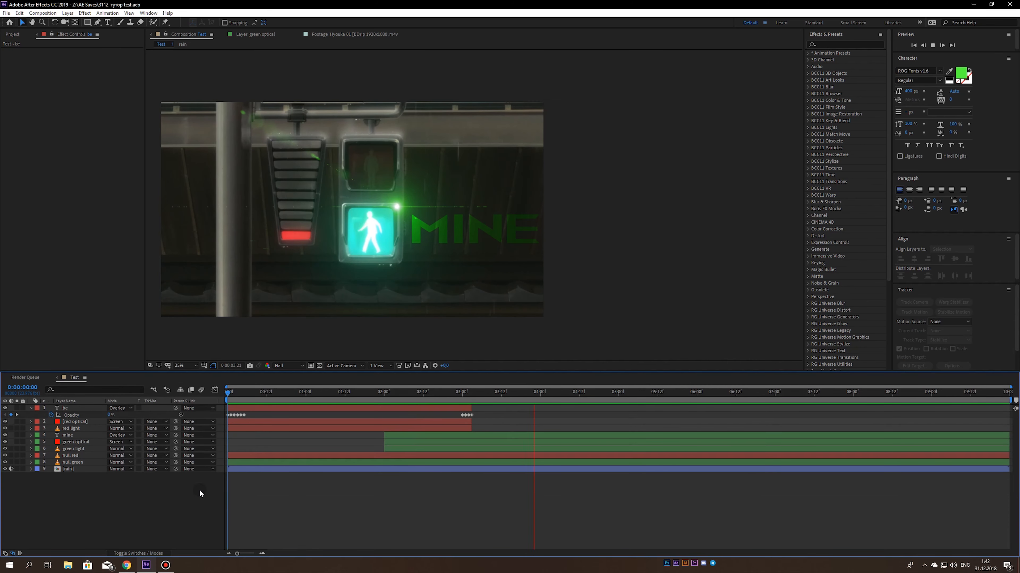
# - Replay the composition from the first frame to review the full red-to-green light sequence, and return to the start
pyautogui.press('space')
pyautogui.press('space')
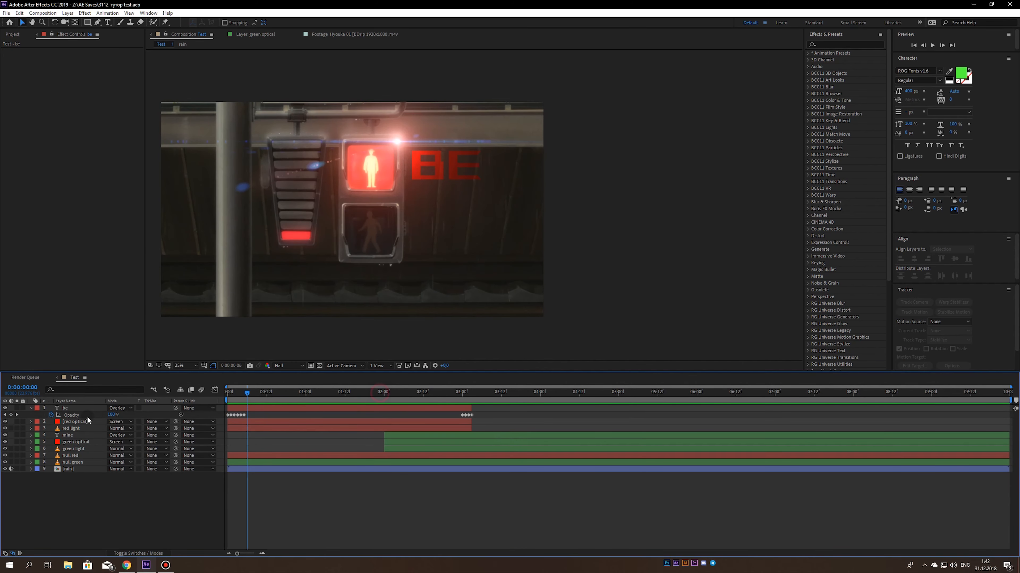
pyautogui.press('space')
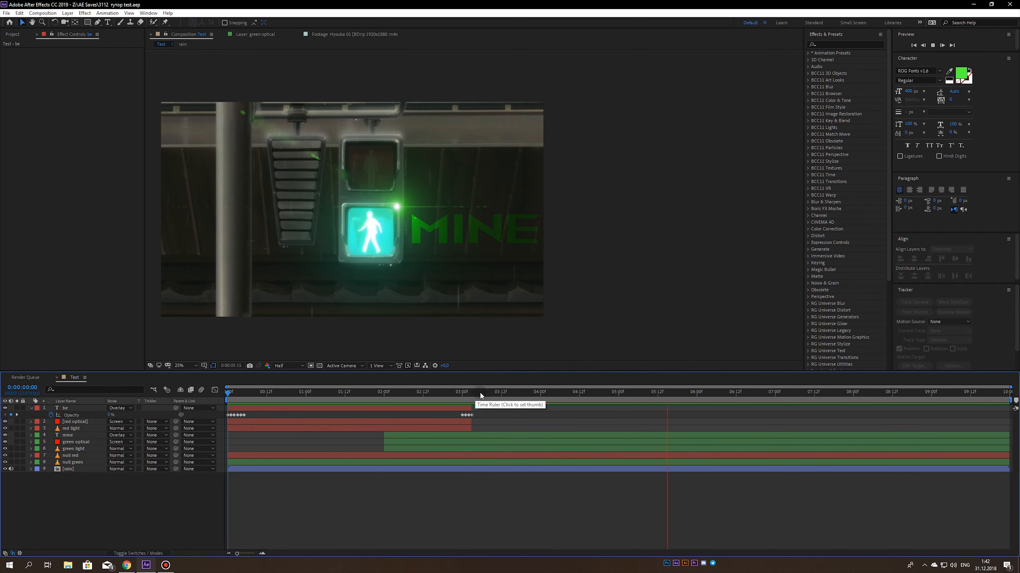
pyautogui.moveTo(480, 392); pyautogui.dragTo(393, 394)
pyautogui.press('Home')
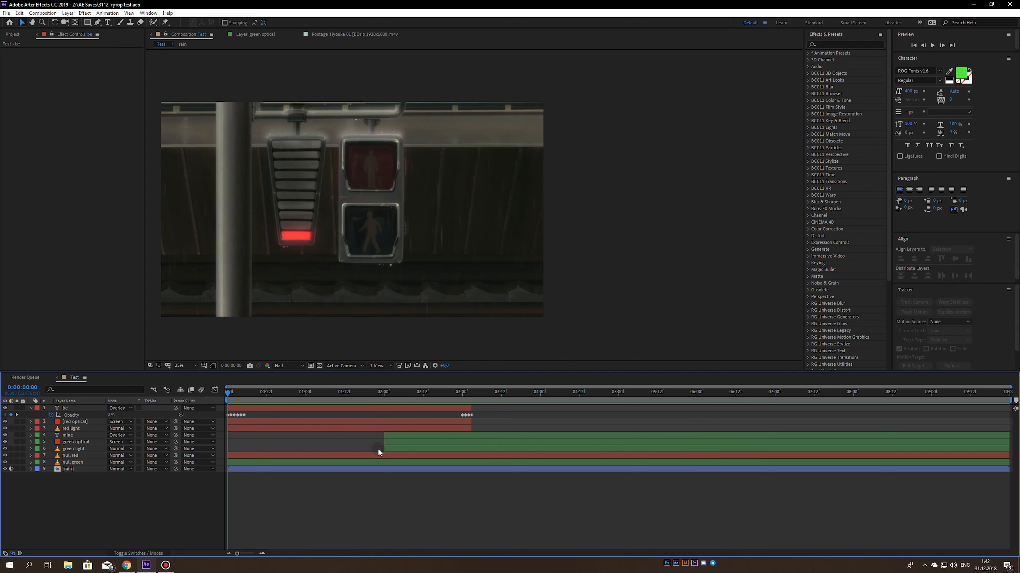
# - Save the project, collapse the be layer and add a new adjustment layer above all the others
pyautogui.hotkey('ctrl', 's')
pyautogui.click(31, 408)
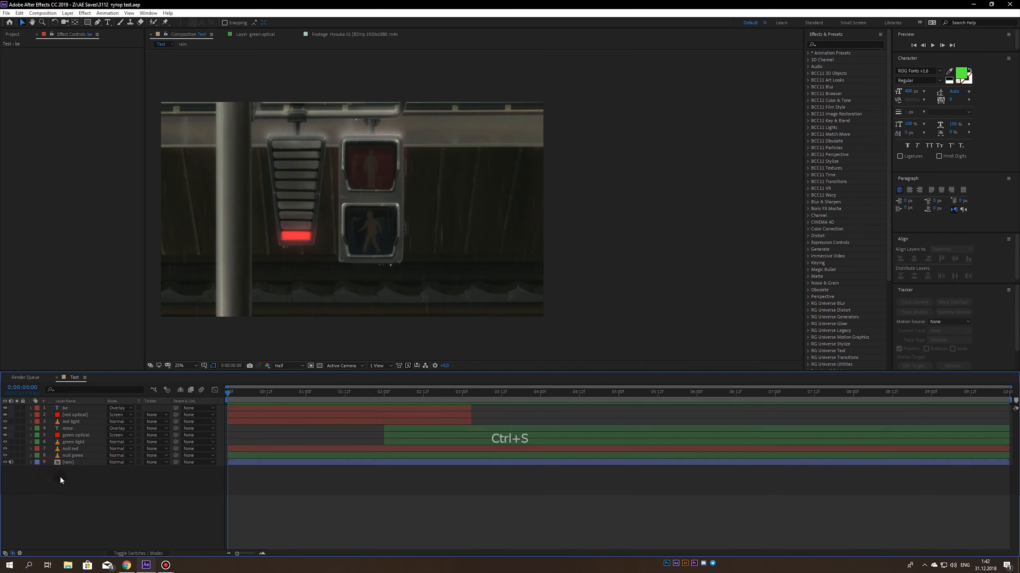
pyautogui.click(68, 12)
pyautogui.moveTo(78, 22)
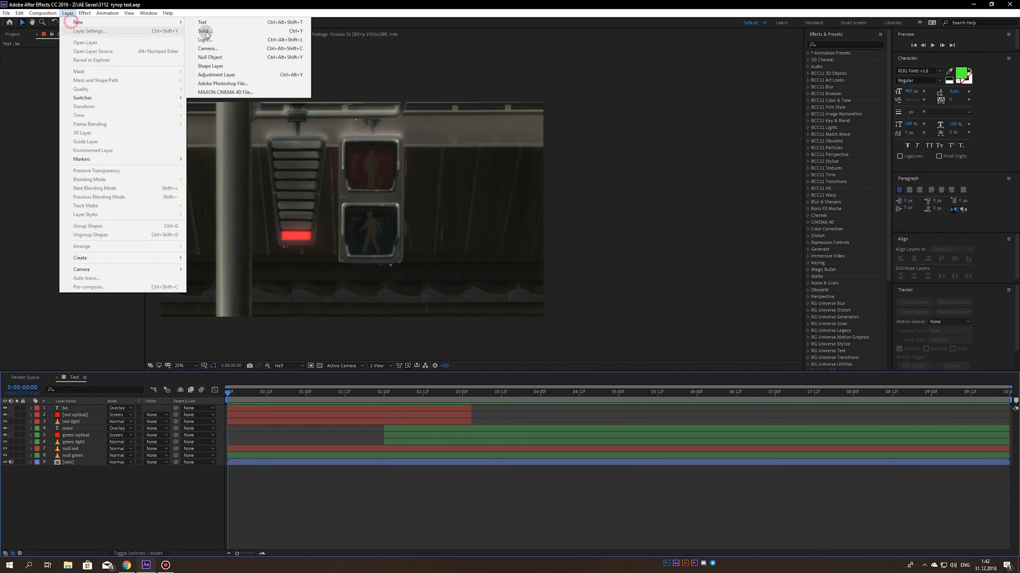
pyautogui.click(203, 76)
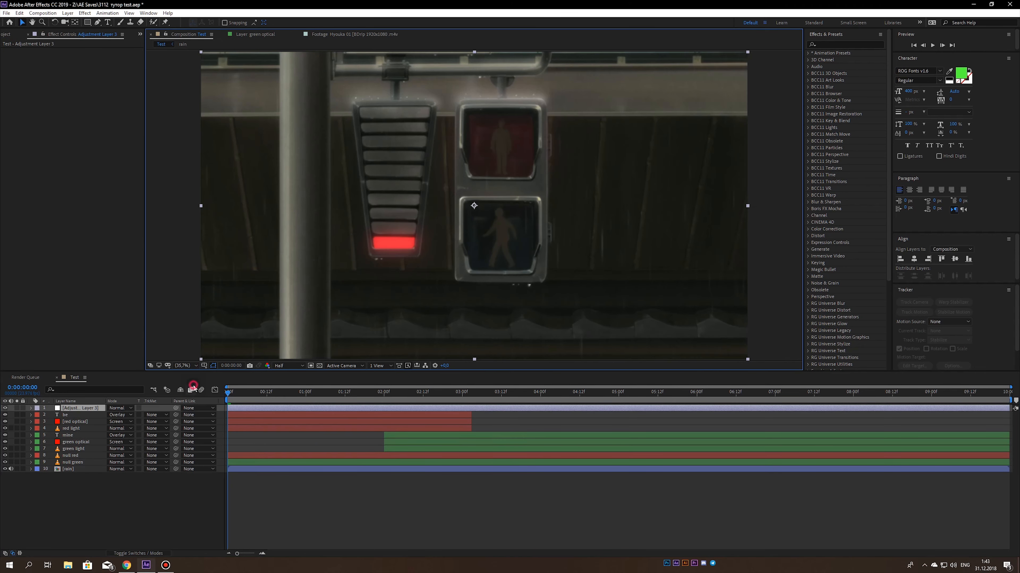
pyautogui.click(79, 409)
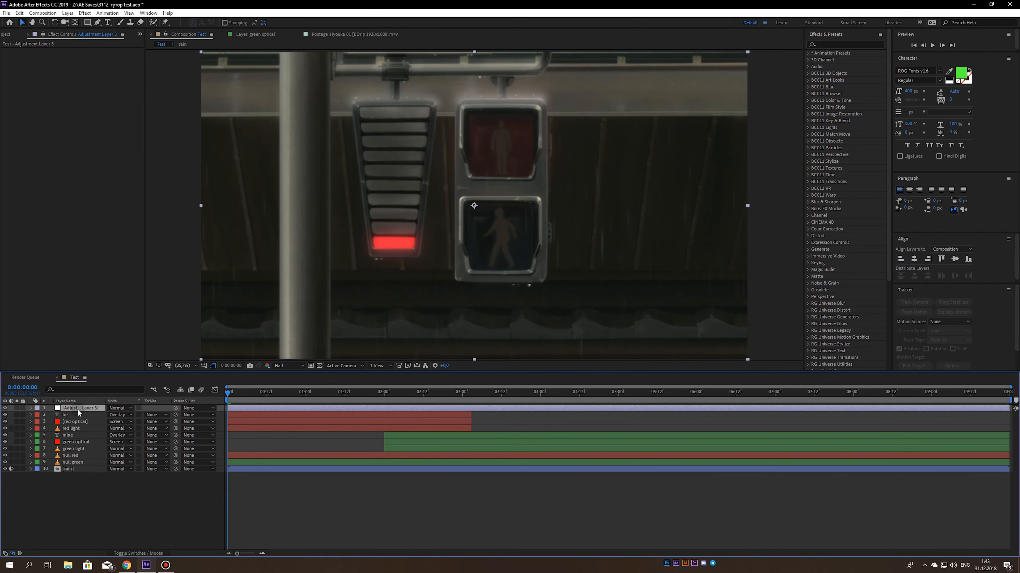
# - Create a black solid named Fractal at composition size, above the adjustment layer
pyautogui.click(67, 13)
pyautogui.moveTo(79, 22)
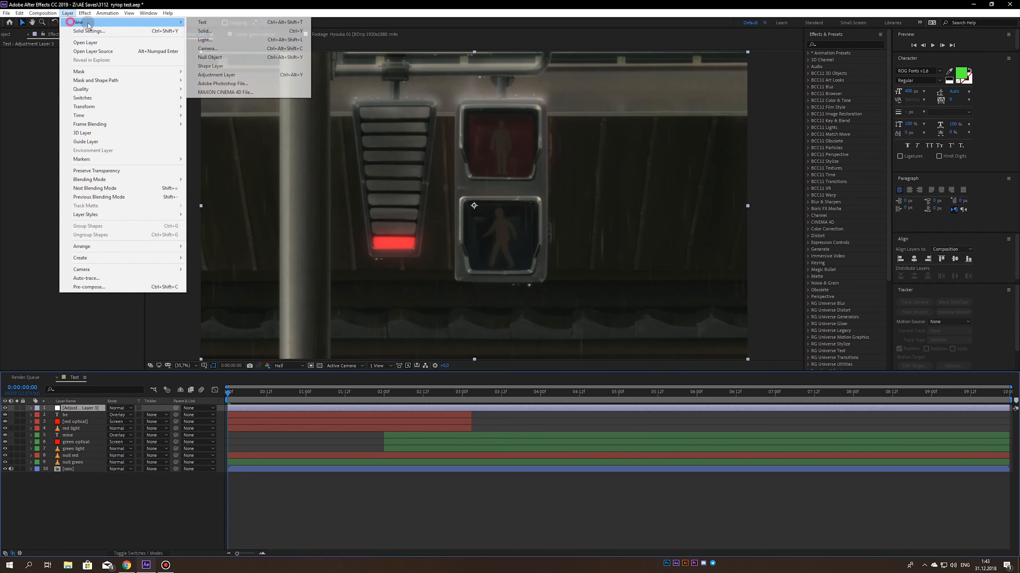
pyautogui.click(201, 29)
pyautogui.click(506, 333)
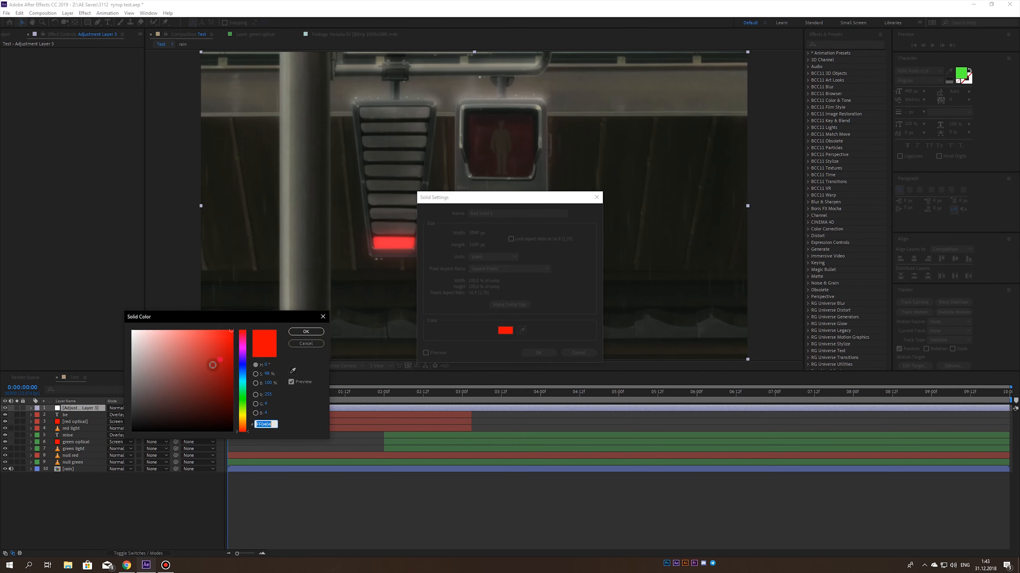
pyautogui.moveTo(214, 364); pyautogui.dragTo(76, 440)
pyautogui.press('Return')
pyautogui.click(497, 212)
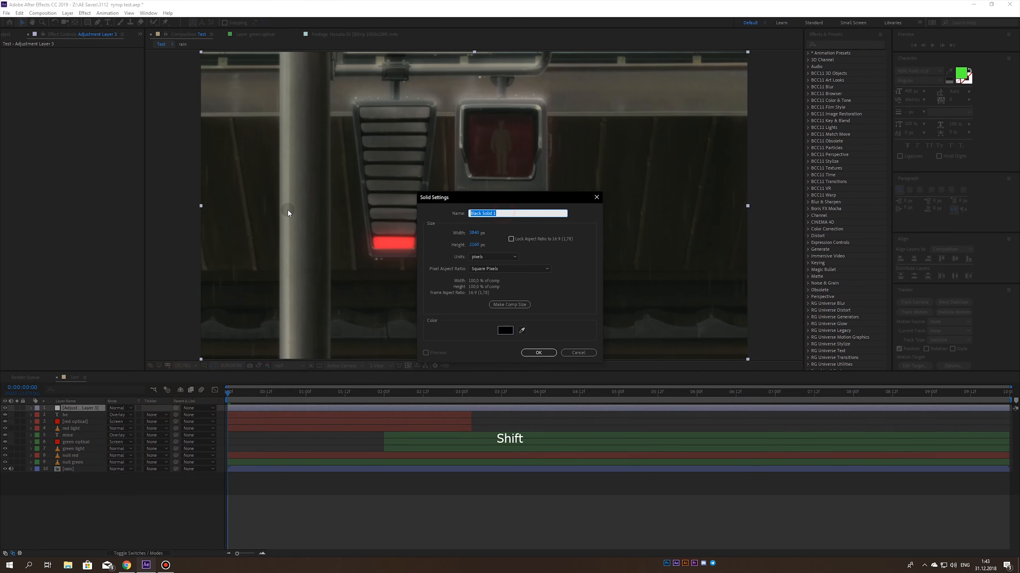
pyautogui.write('Fractal')
pyautogui.click(538, 352)
# - Apply the Fractal Noise effect to the Fractal solid
pyautogui.hotkey('ctrl', 'space')
pyautogui.write('fra')
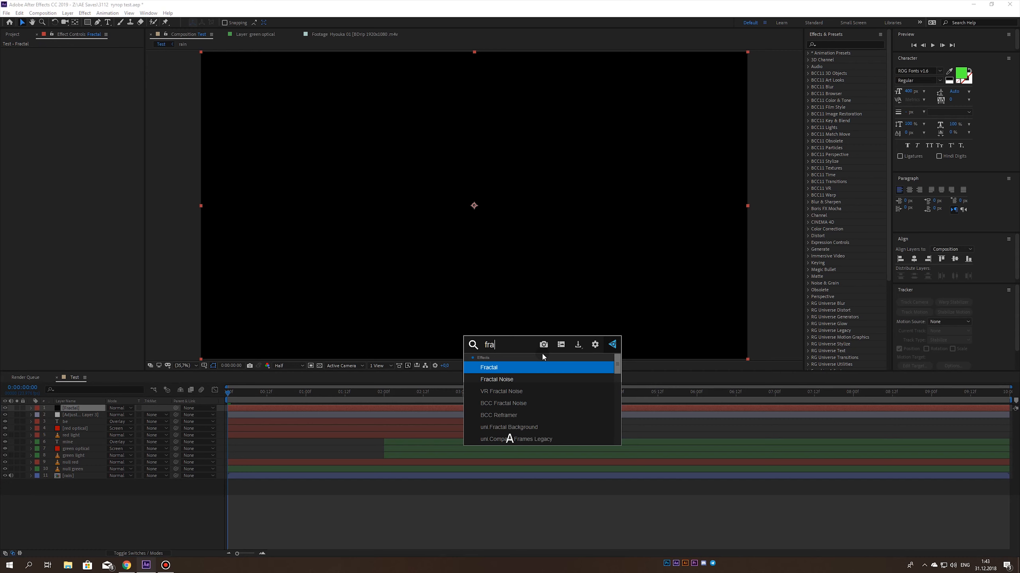
pyautogui.click(497, 380)
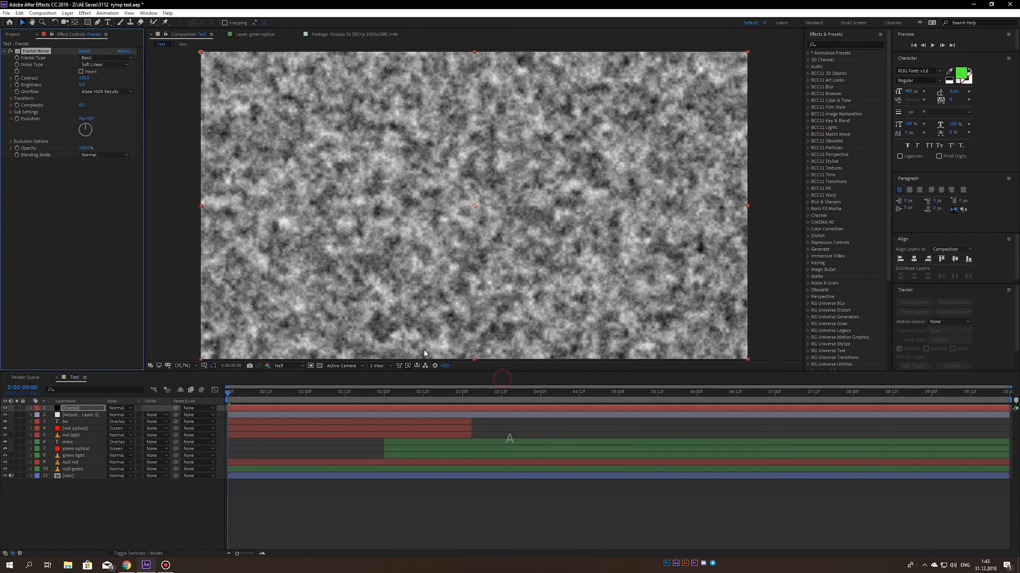
# - Animate the Fractal Noise evolution with the expression time*36 and collapse the layer's properties
pyautogui.keyDown('alt'); pyautogui.click(17, 118); pyautogui.keyUp('alt')
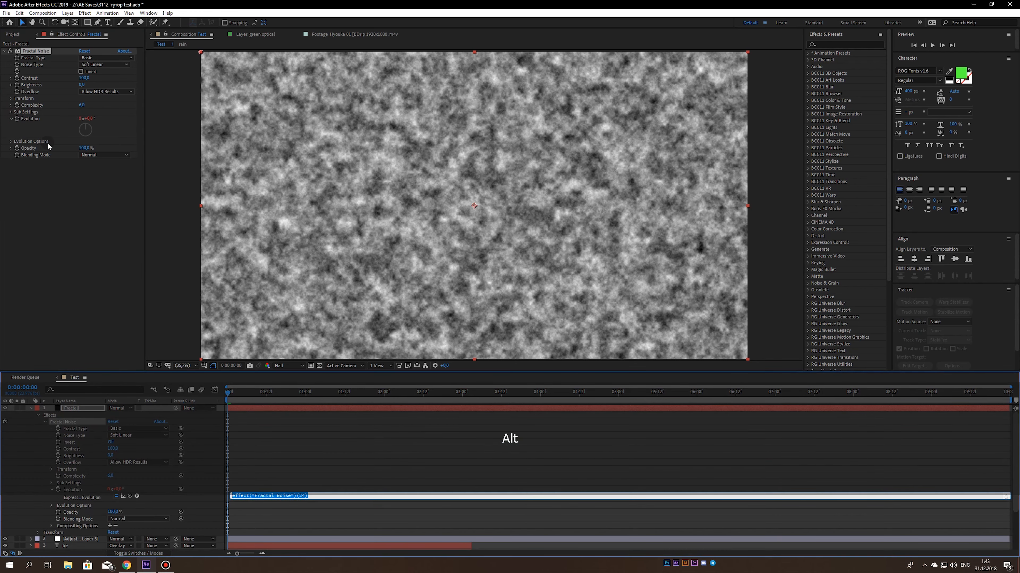
pyautogui.write('time')
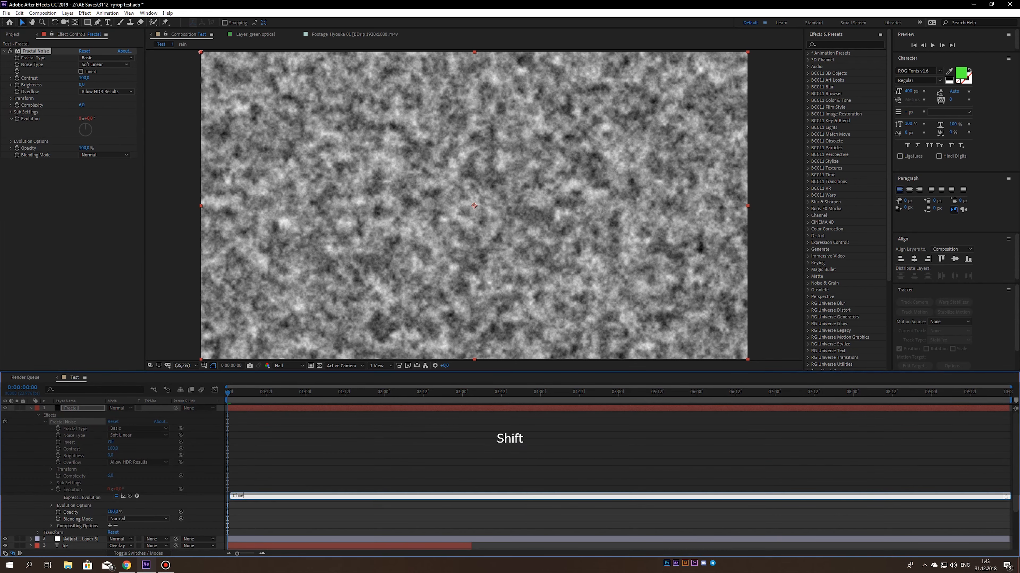
pyautogui.write('*36')
pyautogui.click(202, 466)
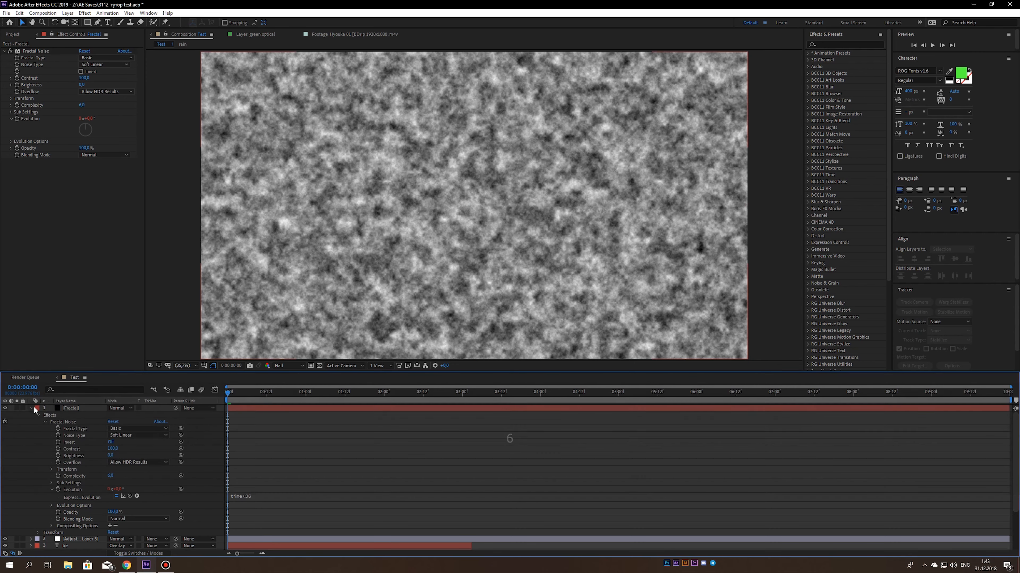
pyautogui.click(31, 408)
# - Set the Fractal layer's blending mode to Screen and save the project
pyautogui.click(121, 408)
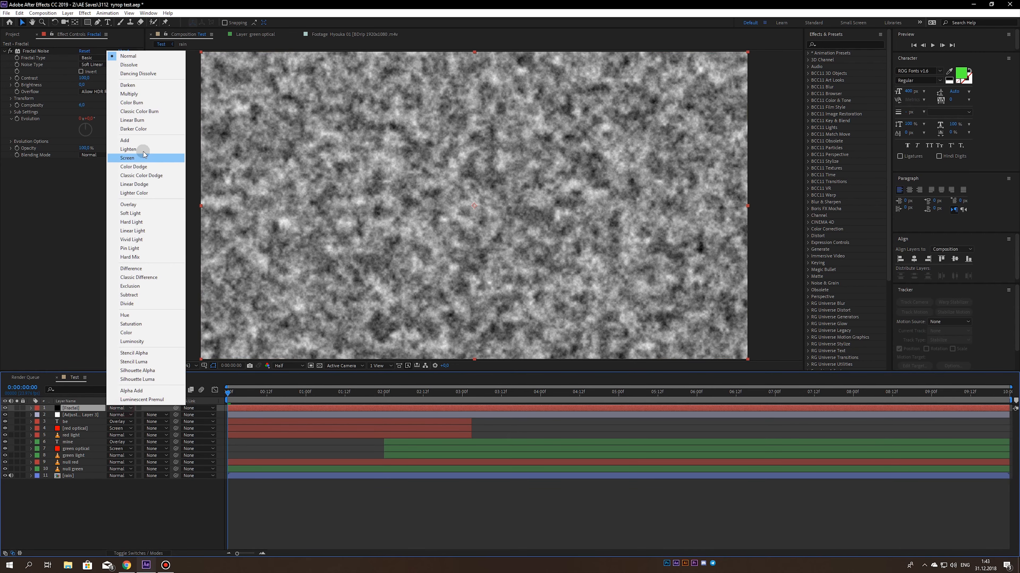
pyautogui.click(136, 161)
pyautogui.hotkey('ctrl', 's')
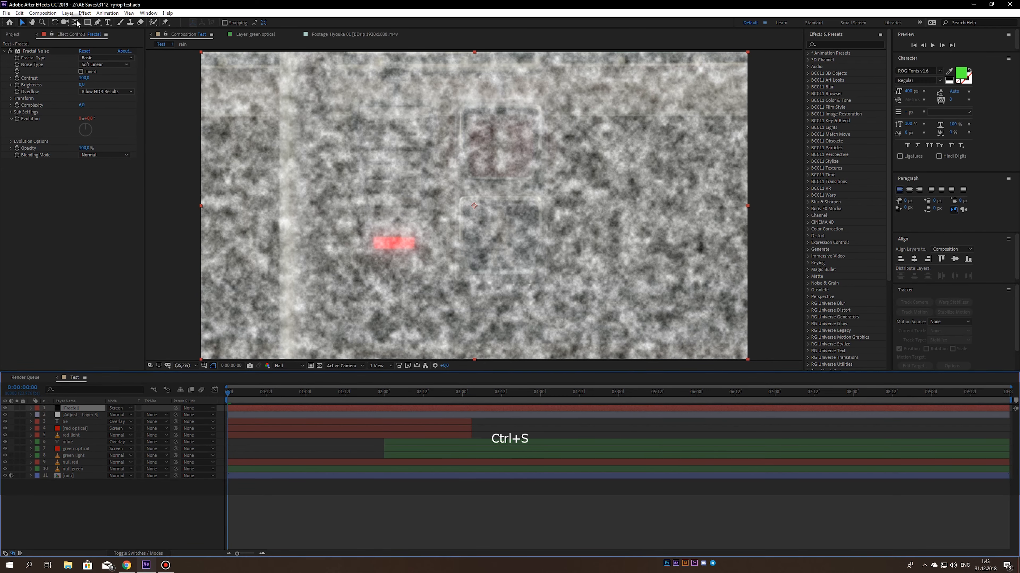
# - Draw an elliptical mask on the Fractal layer just inside the frame edges and invert it
pyautogui.moveTo(88, 22); pyautogui.dragTo(115, 43)
pyautogui.click(115, 40)
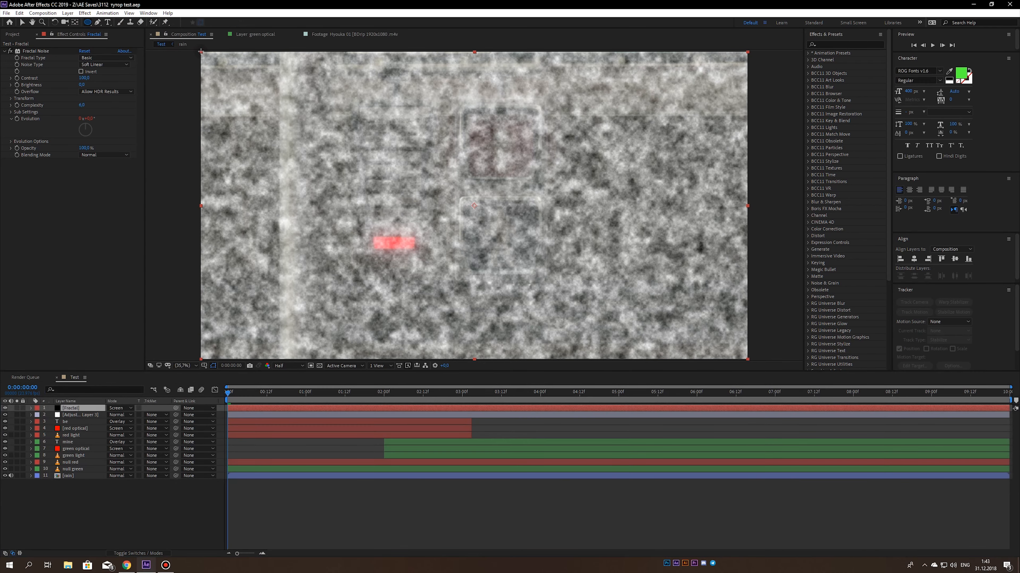
pyautogui.moveTo(216, 62); pyautogui.dragTo(730, 342)
pyautogui.press('m')
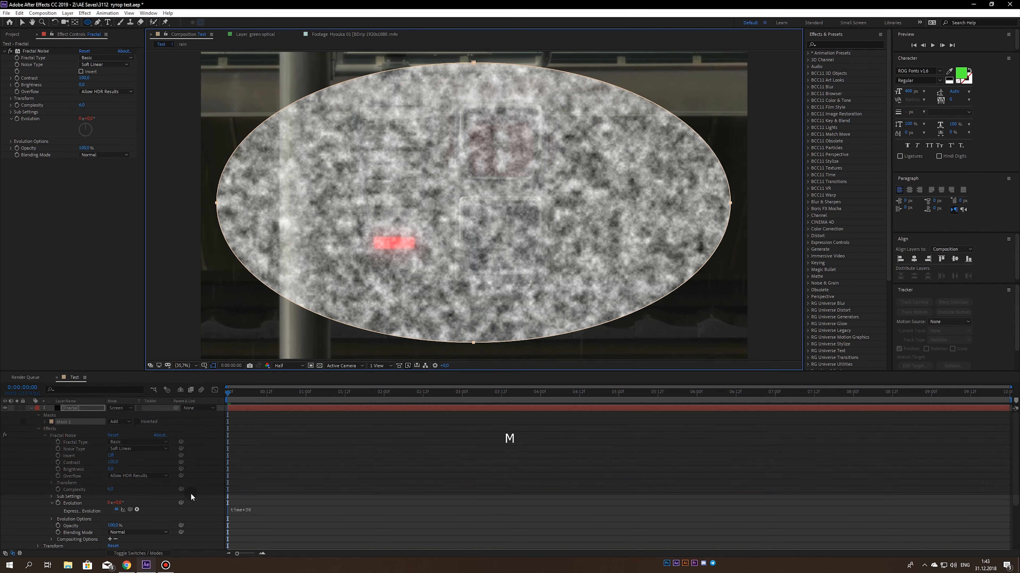
pyautogui.click(137, 415)
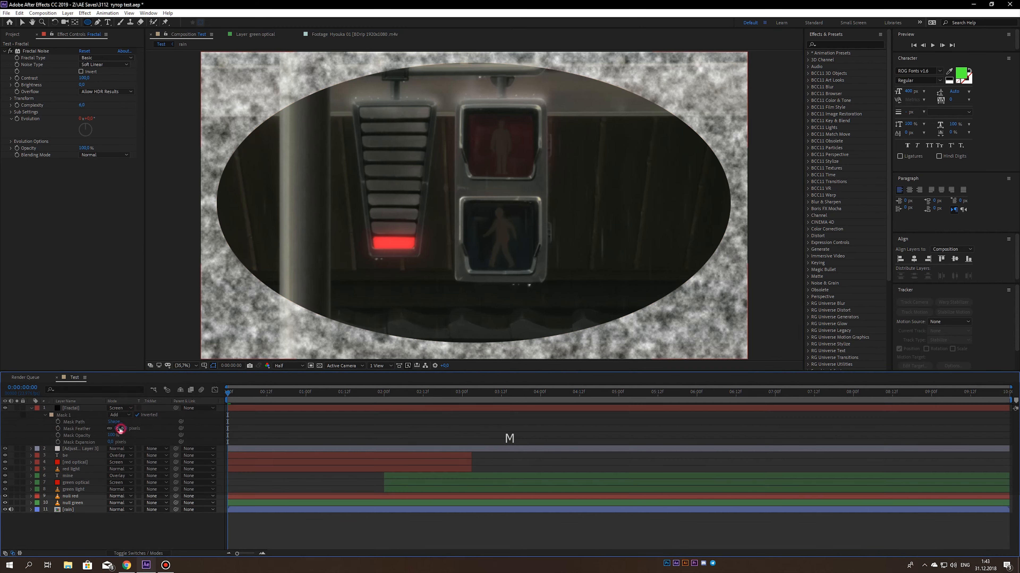
# - Feather the Fractal layer's mask widely and expand it outward to keep the noise in the frame's corners
pyautogui.moveTo(120, 428); pyautogui.dragTo(200, 432)
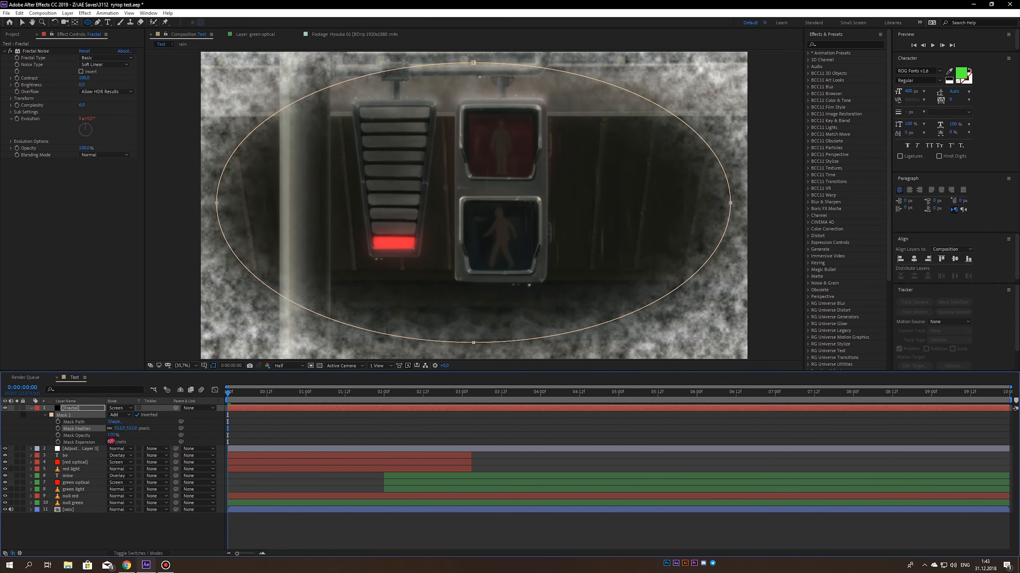
pyautogui.moveTo(112, 442); pyautogui.dragTo(204, 439)
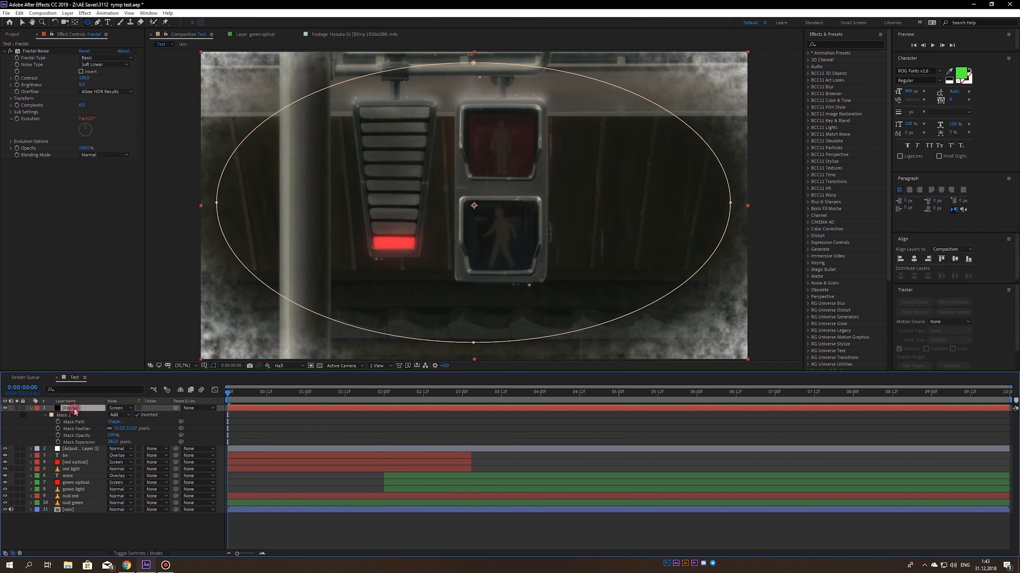
# - Apply a Curves effect to the Fractal layer and pull the RGB curve down to darken the noise
pyautogui.hotkey('ctrl', 'space')
pyautogui.write('cu')
pyautogui.click(41, 428)
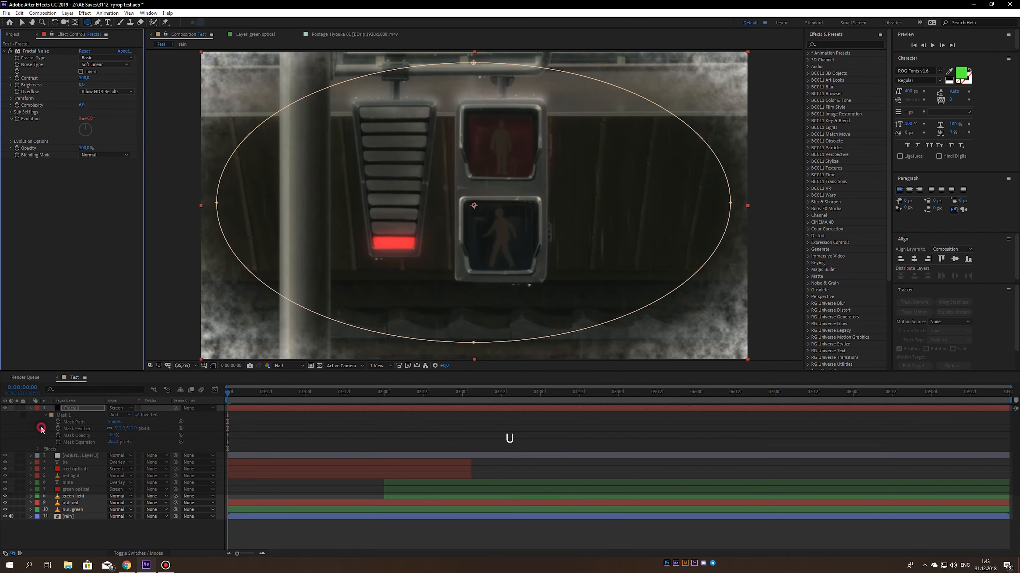
pyautogui.moveTo(84, 227); pyautogui.dragTo(96, 236)
# - Set the Fractal layer's opacity to 40%, save the project and preview the composition
pyautogui.press('t')
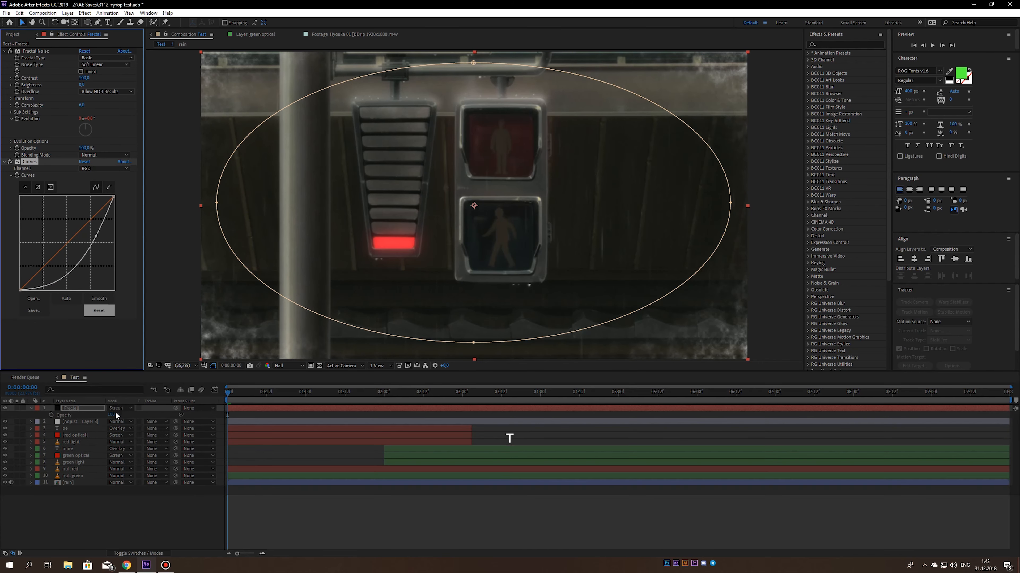
pyautogui.click(113, 415)
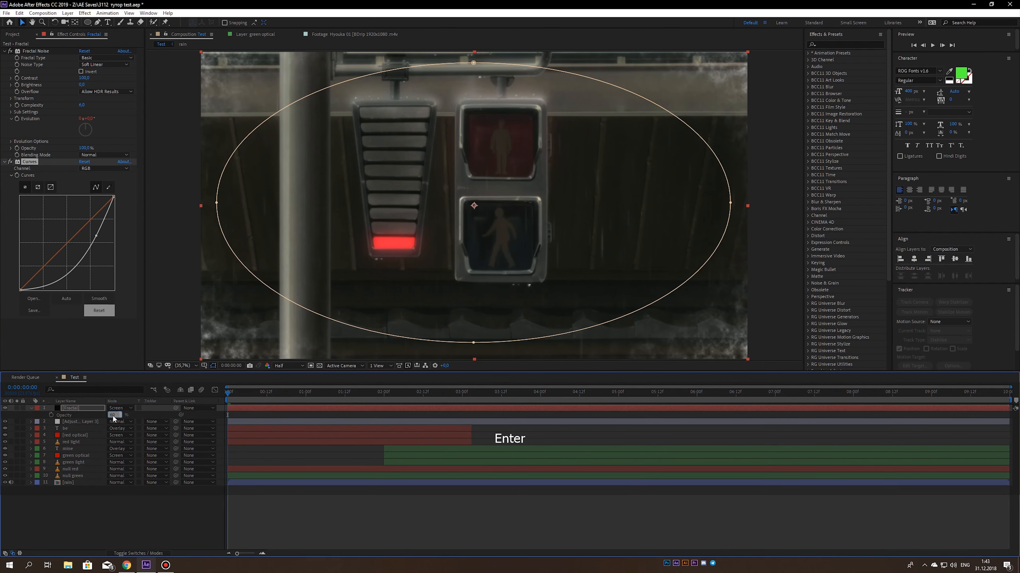
pyautogui.click(111, 415)
pyautogui.write('4')
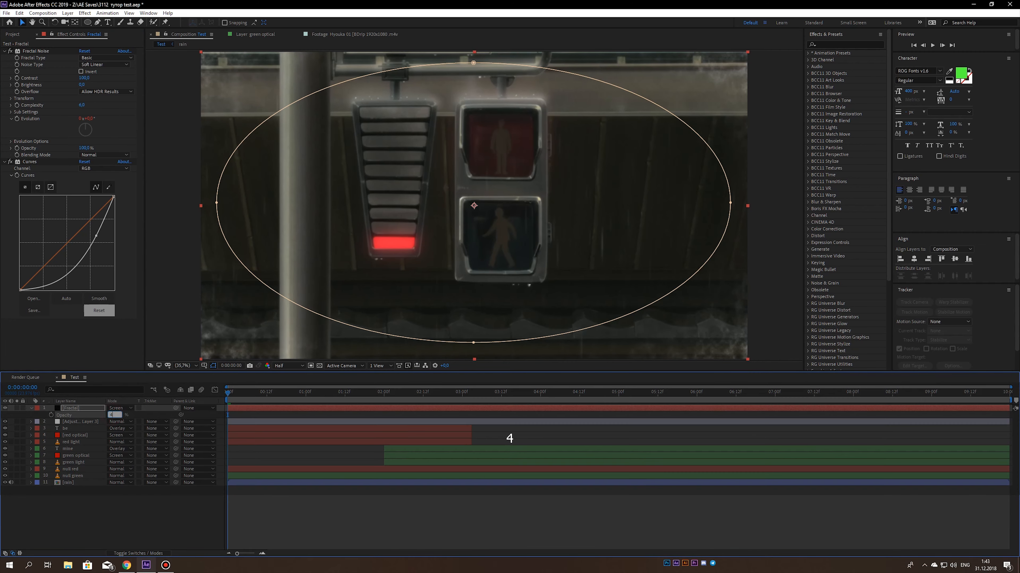
pyautogui.write('0')
pyautogui.click(115, 519)
pyautogui.hotkey('ctrl', 's')
pyautogui.click(29, 408)
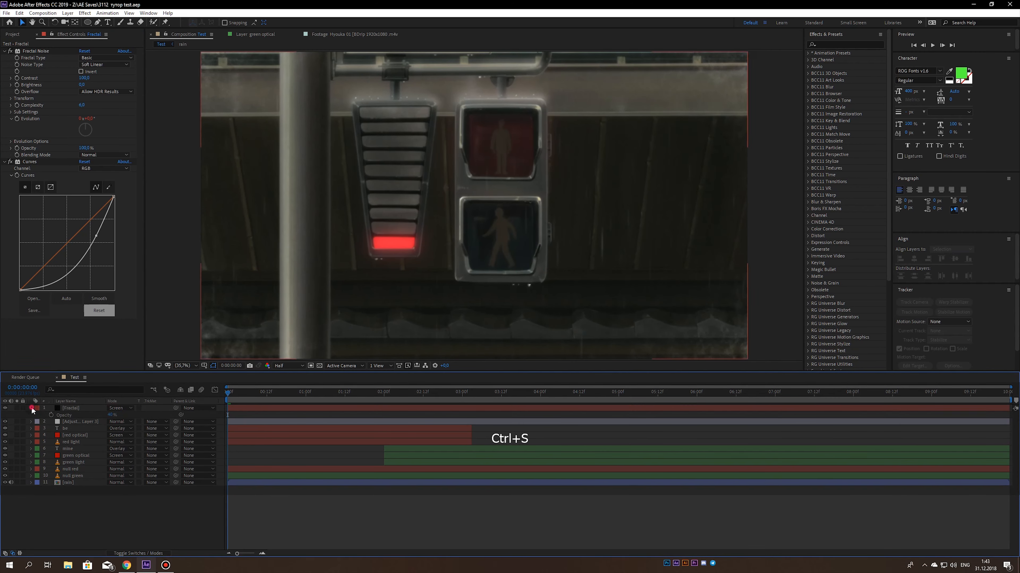
pyautogui.press('space')
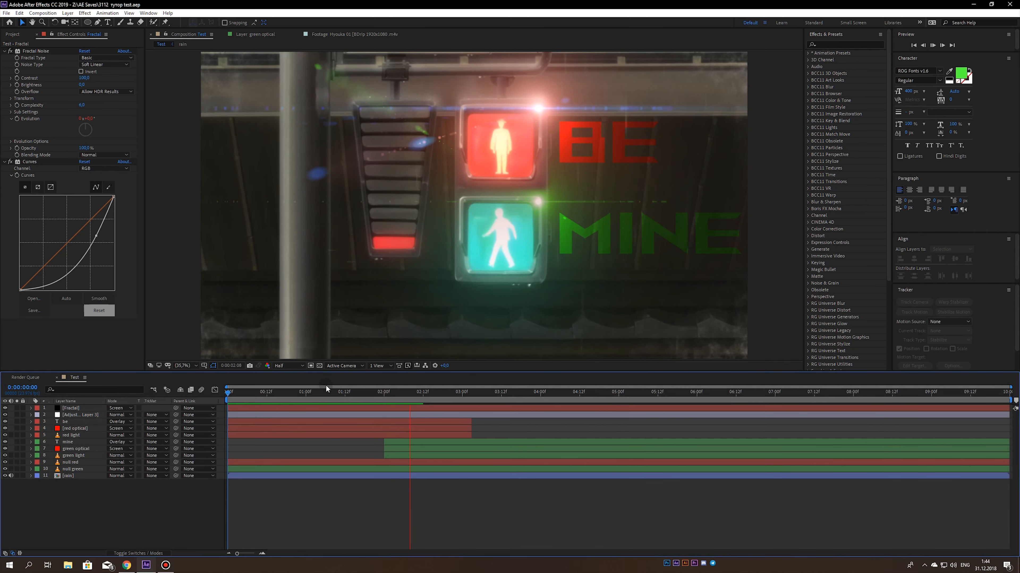
# - Move the adjustment layer above the Fractal layer and apply Brightness & Contrast to it
pyautogui.moveTo(72, 415); pyautogui.dragTo(68, 407)
pyautogui.hotkey('ctrl', 'space')
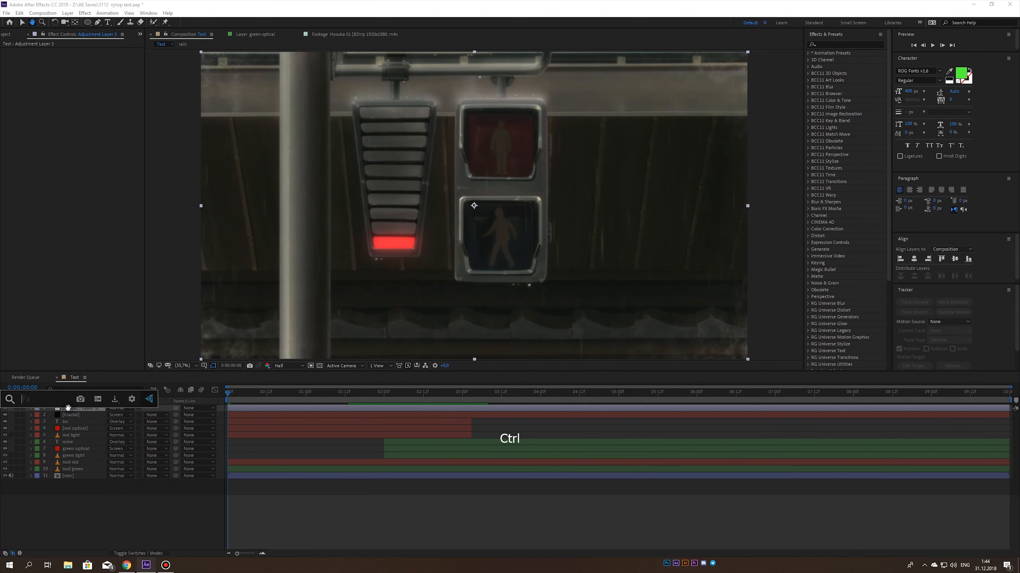
pyautogui.write('br')
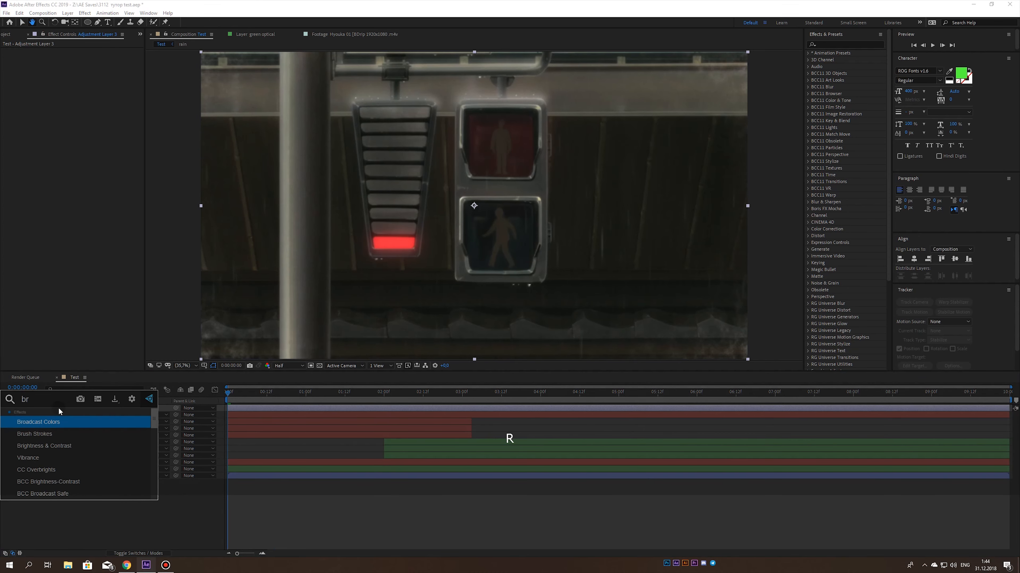
pyautogui.write('i')
pyautogui.click(55, 424)
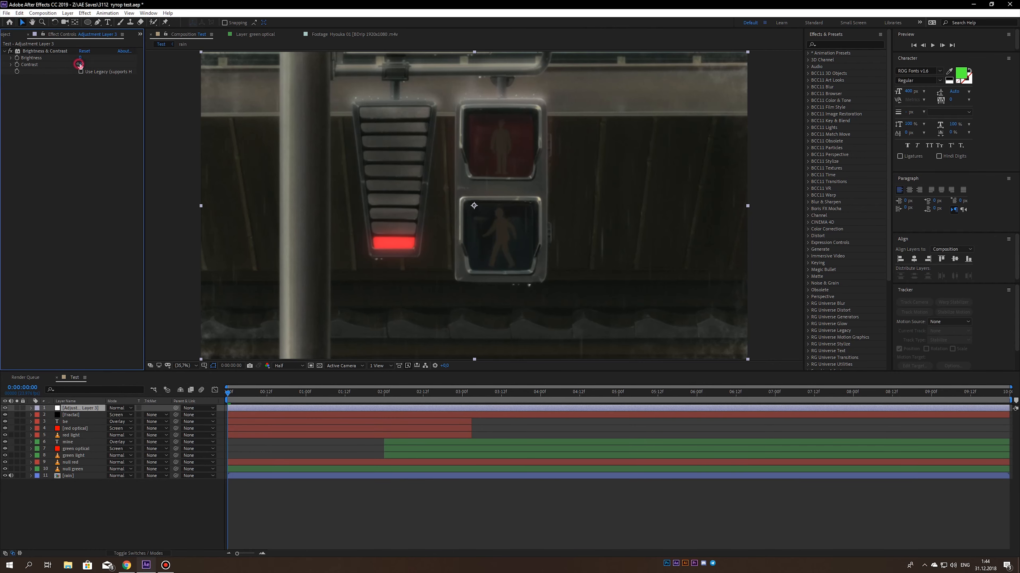
# - Raise the adjustment layer's contrast to about 40, check the frame at 0:00:02:15 and save
pyautogui.moveTo(80, 64); pyautogui.dragTo(100, 67)
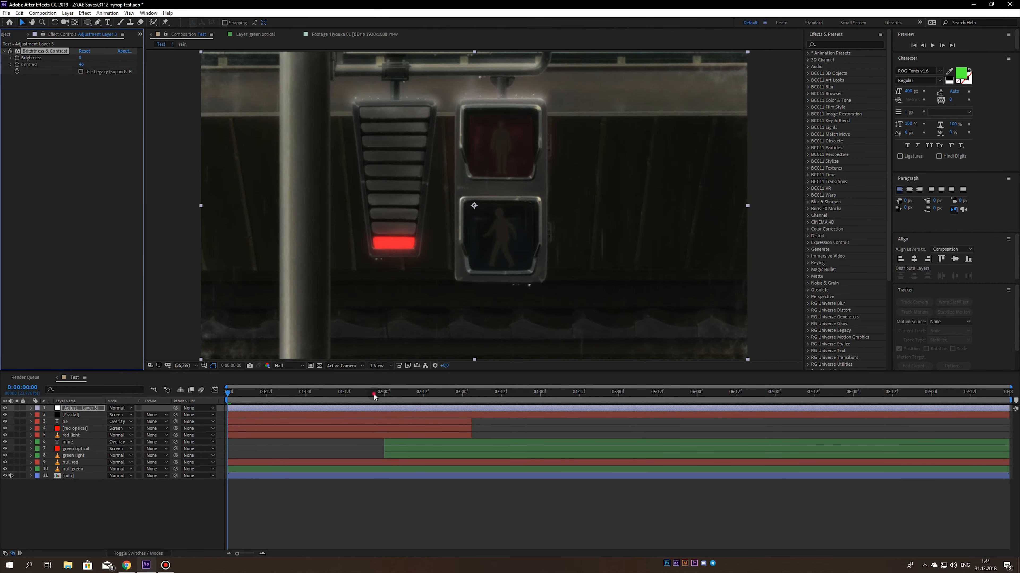
pyautogui.moveTo(374, 395); pyautogui.dragTo(432, 394)
pyautogui.scroll(-1, 487, 177)
pyautogui.moveTo(483, 181); pyautogui.dragTo(457, 194)
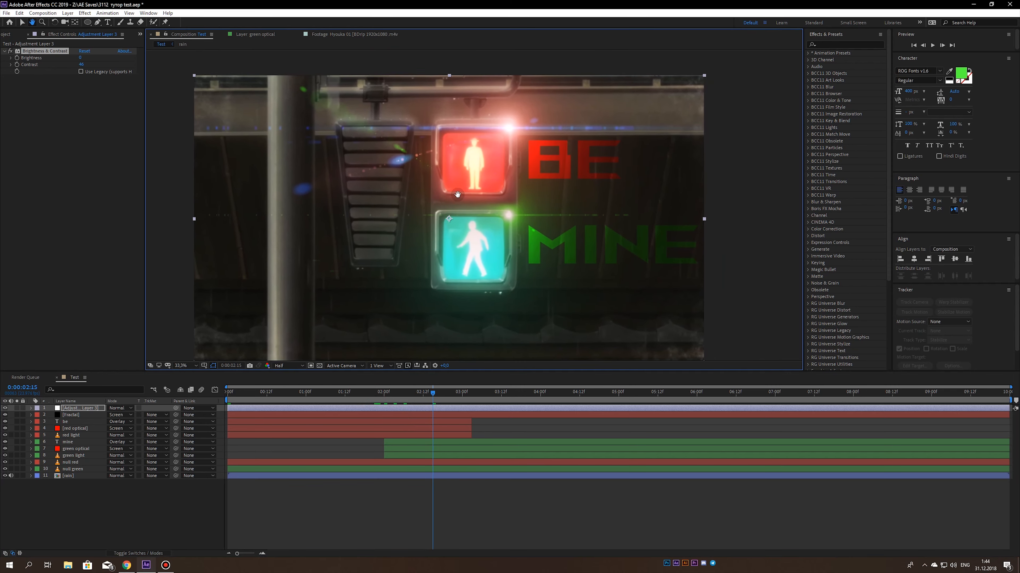
pyautogui.scroll(-2, 458, 194)
pyautogui.hotkey('ctrl', 's')
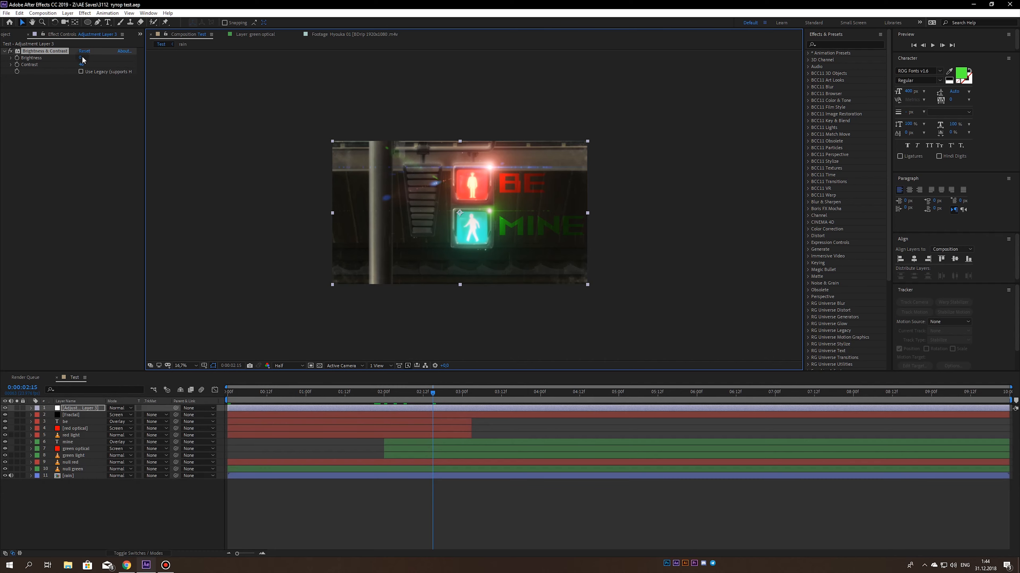
# - Lower the adjustment layer's brightness to about -11, save the project and check the frame up close
pyautogui.moveTo(83, 59); pyautogui.dragTo(73, 57)
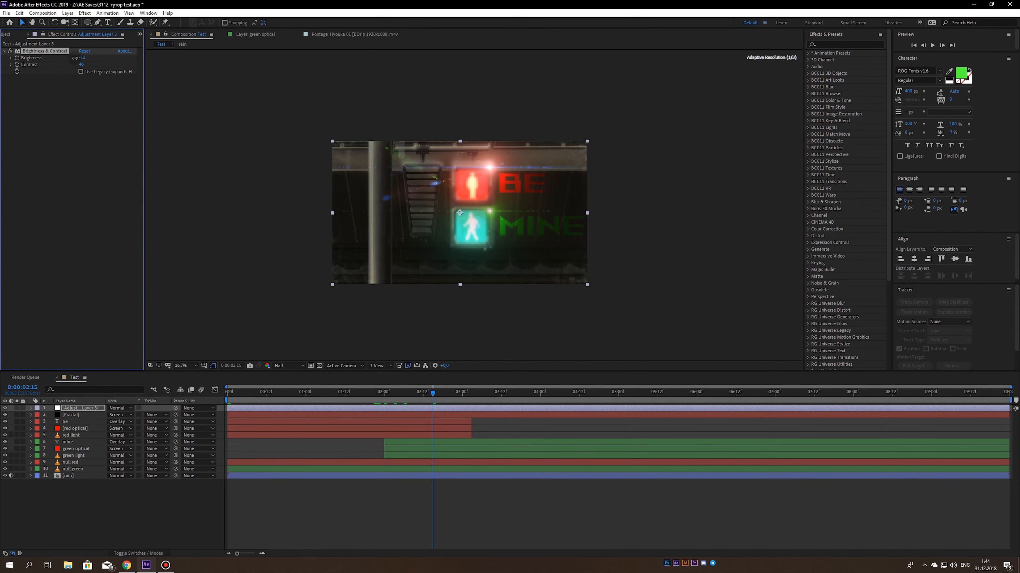
pyautogui.hotkey('ctrl', 's')
pyautogui.scroll(1, 293, 168)
pyautogui.scroll(1, 311, 160)
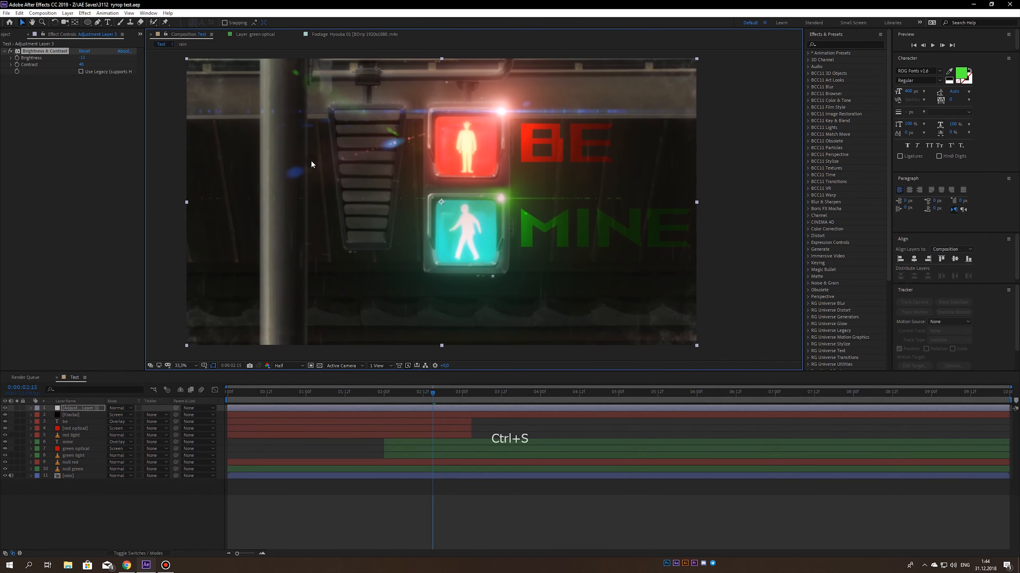
pyautogui.scroll(-1, 308, 163)
pyautogui.scroll(1, 309, 163)
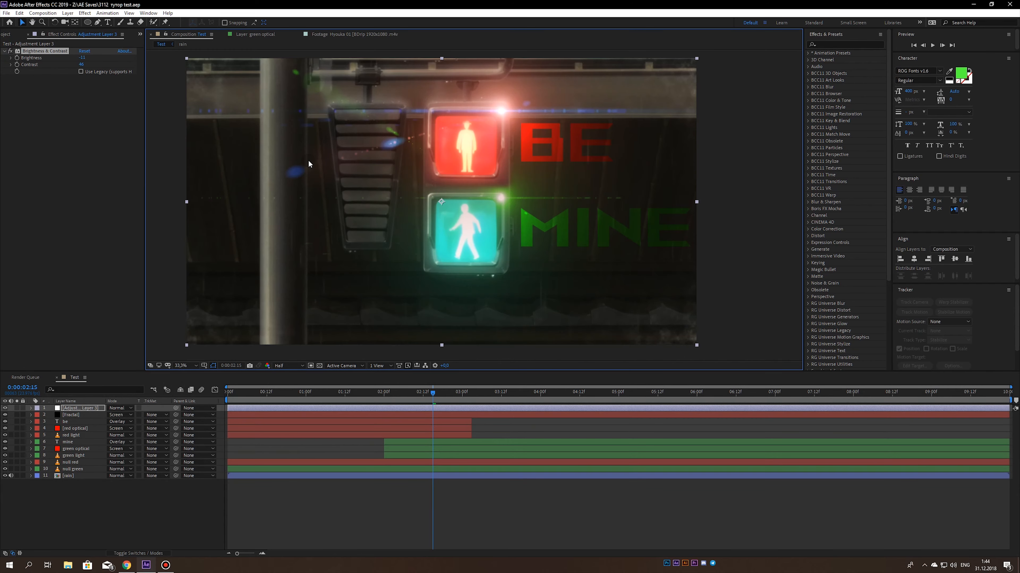
# - Apply the Vibrance effect to the adjustment layer and raise its vibrance value
pyautogui.hotkey('ctrl', 'space')
pyautogui.write('v')
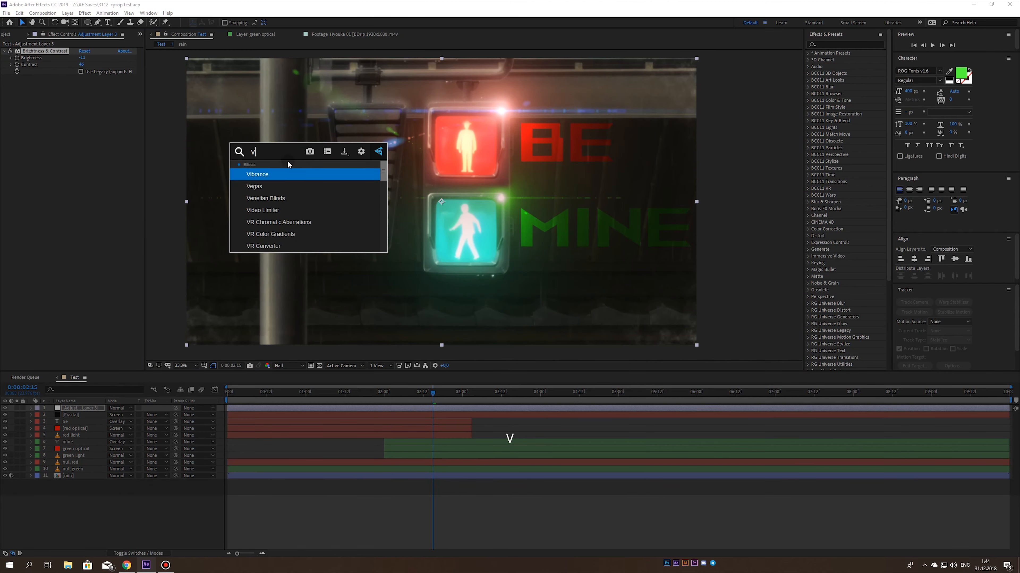
pyautogui.click(257, 174)
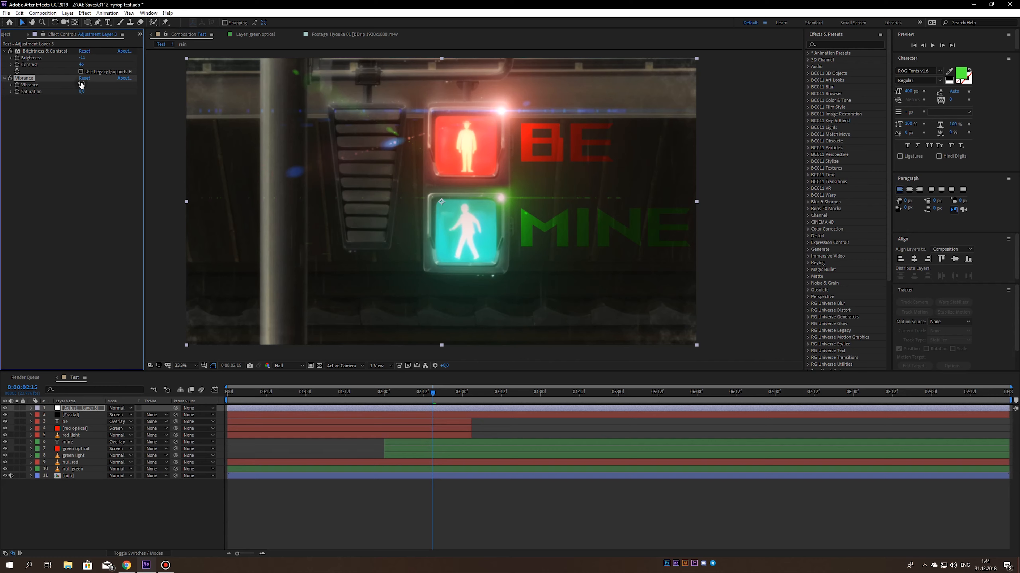
pyautogui.moveTo(96, 86); pyautogui.dragTo(104, 87)
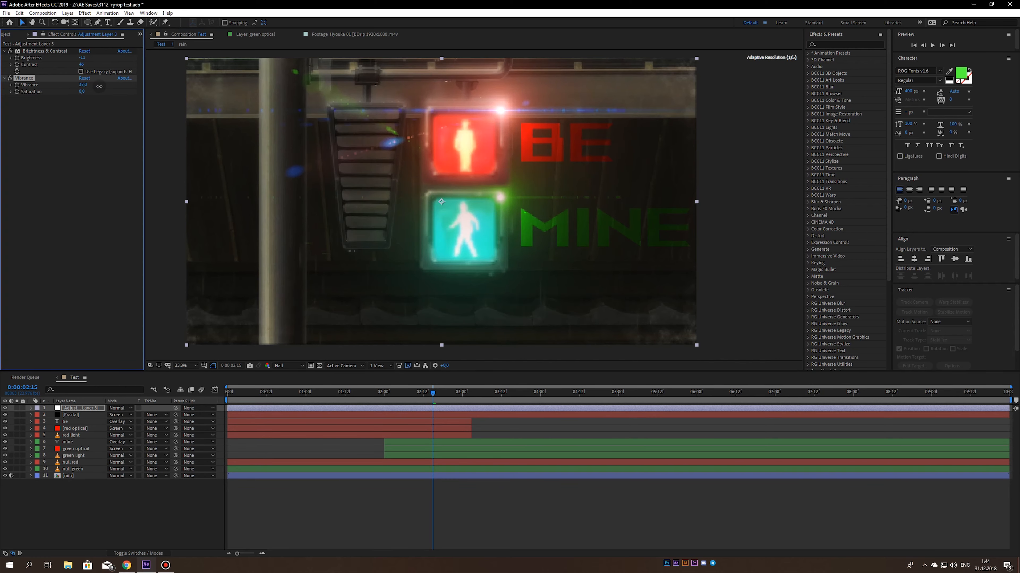
# - Apply a Curves effect to the adjustment layer and pull its red channel slightly down in the upper midtones
pyautogui.hotkey('ctrl', 'space')
pyautogui.write('curves')
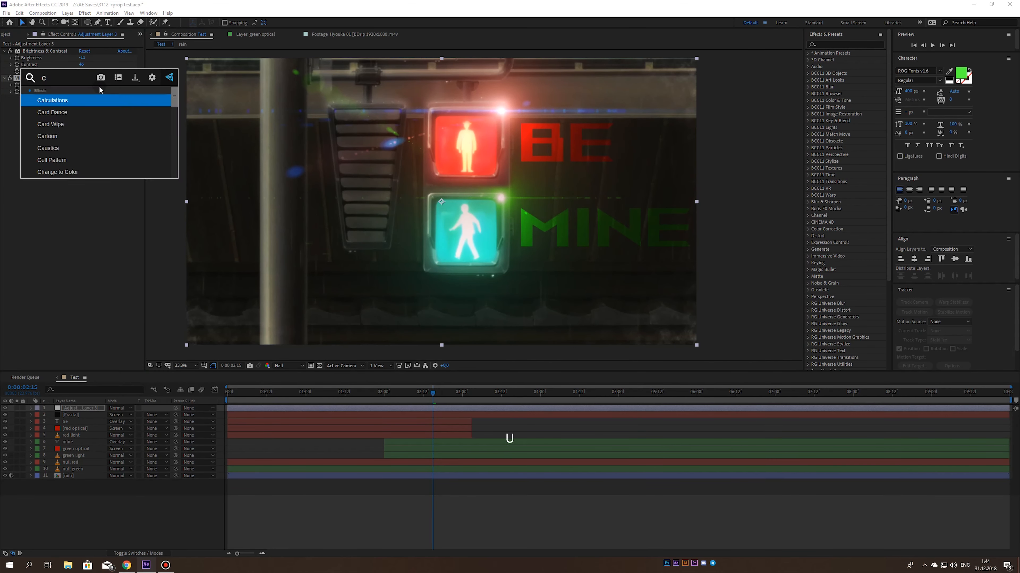
pyautogui.click(54, 102)
pyautogui.hotkey('ctrl', 's')
pyautogui.click(104, 105)
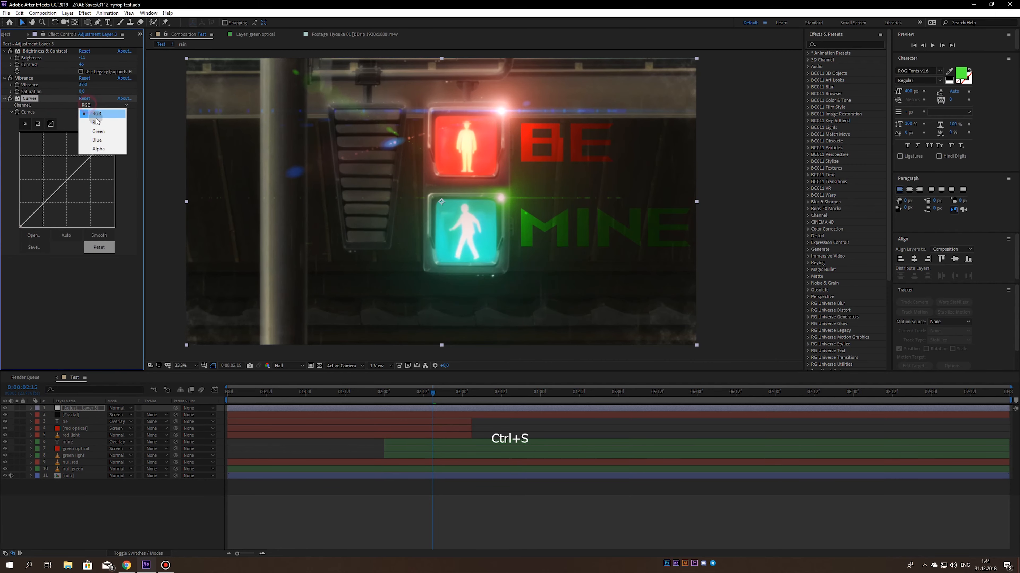
pyautogui.click(89, 118)
pyautogui.moveTo(91, 156); pyautogui.dragTo(93, 163)
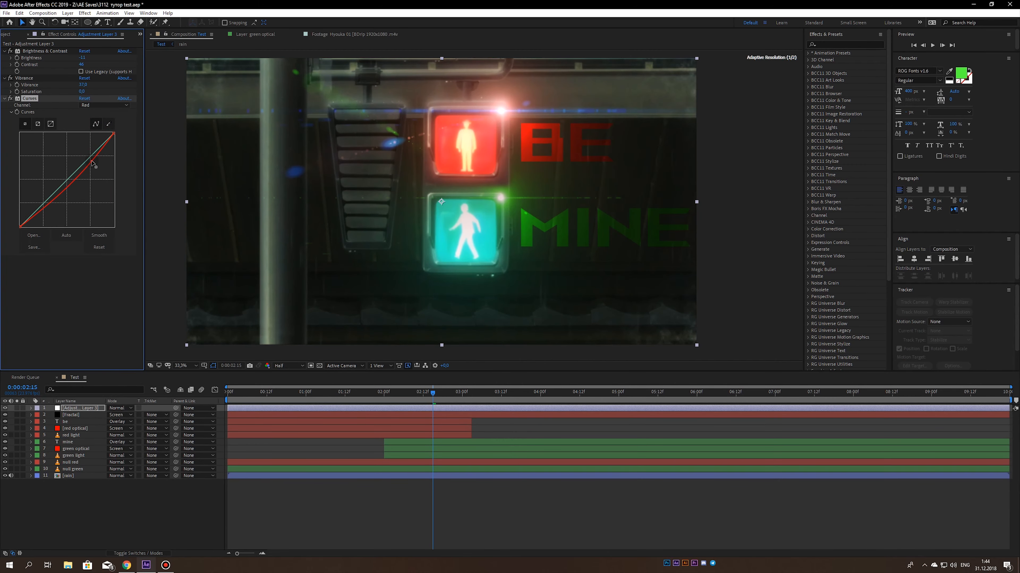
# - Raise the blue channel of the adjustment layer's Curves slightly in the midtones
pyautogui.click(91, 106)
pyautogui.click(88, 137)
pyautogui.moveTo(82, 159); pyautogui.dragTo(80, 165)
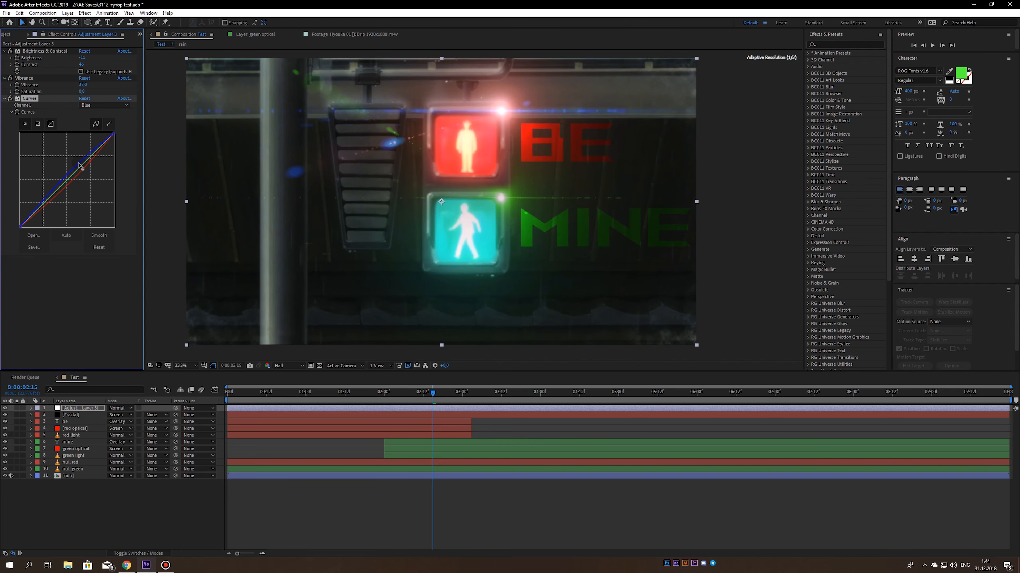
pyautogui.scroll(-1, 302, 162)
pyautogui.moveTo(367, 161); pyautogui.dragTo(352, 159)
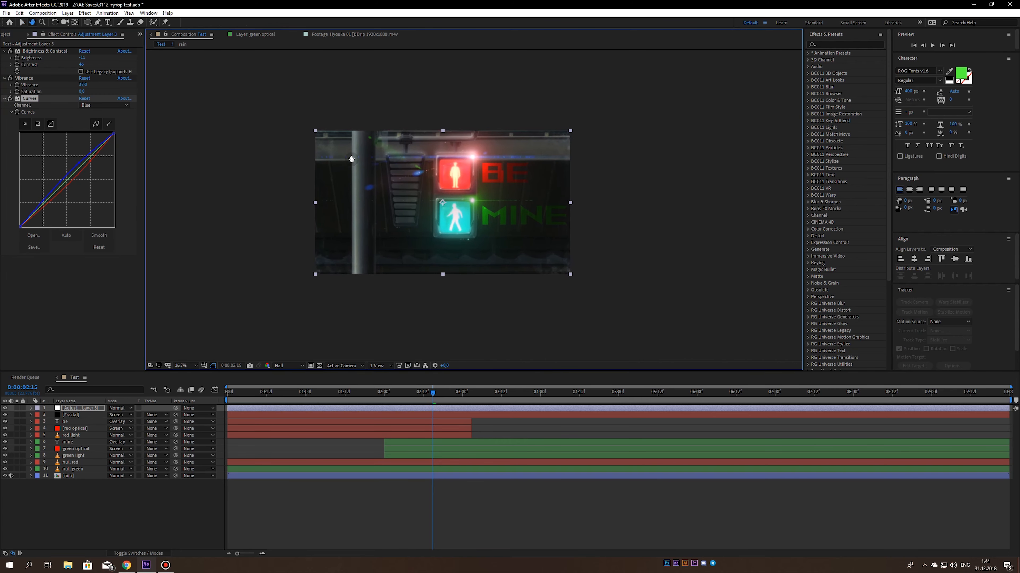
# - Shape the green channel of the Curves effect, pulling its shadows slightly down, and save the project
pyautogui.click(99, 105)
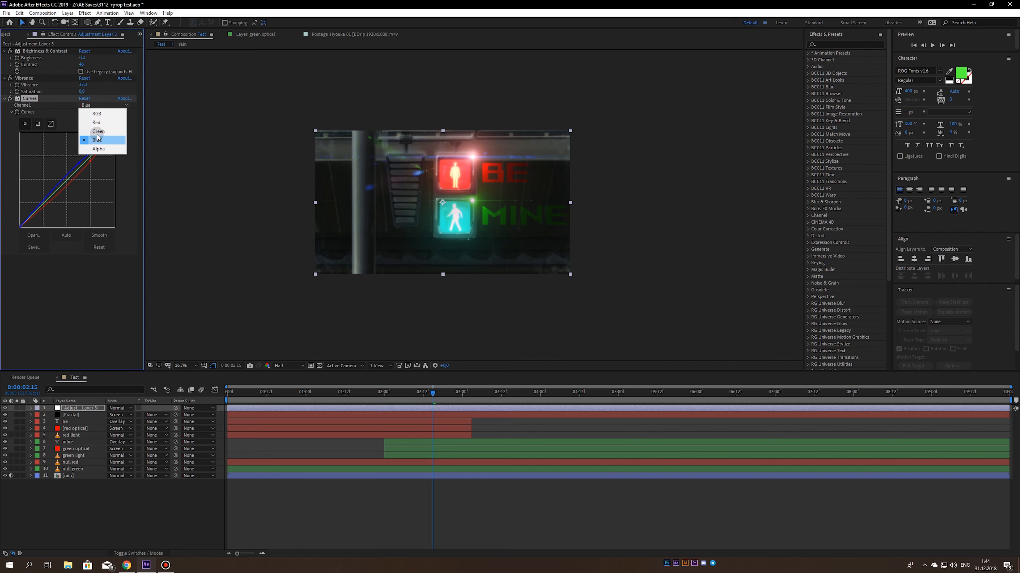
pyautogui.click(101, 127)
pyautogui.click(85, 165)
pyautogui.moveTo(85, 164); pyautogui.dragTo(90, 159)
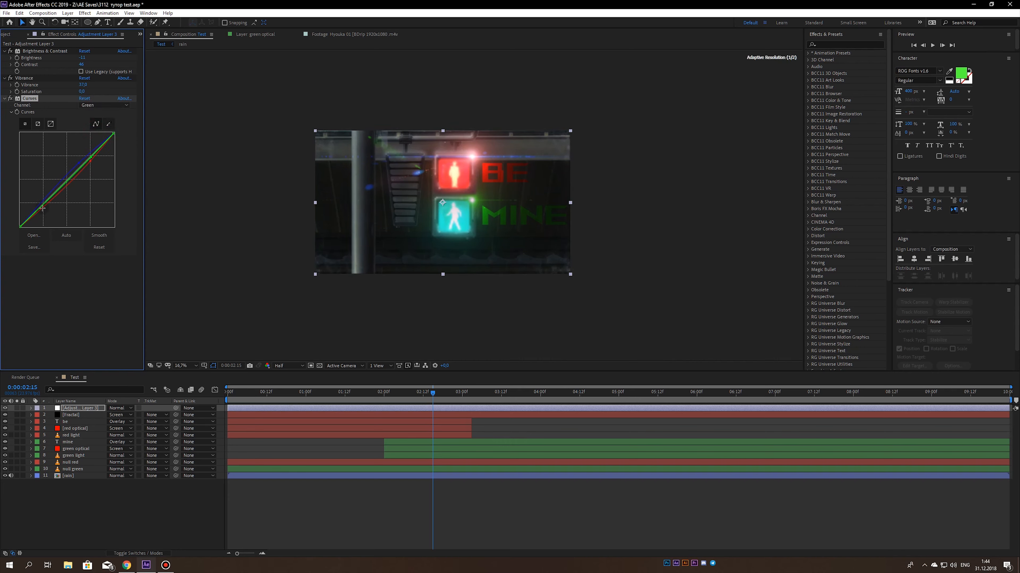
pyautogui.moveTo(43, 209); pyautogui.dragTo(39, 210)
pyautogui.moveTo(40, 212); pyautogui.dragTo(40, 210)
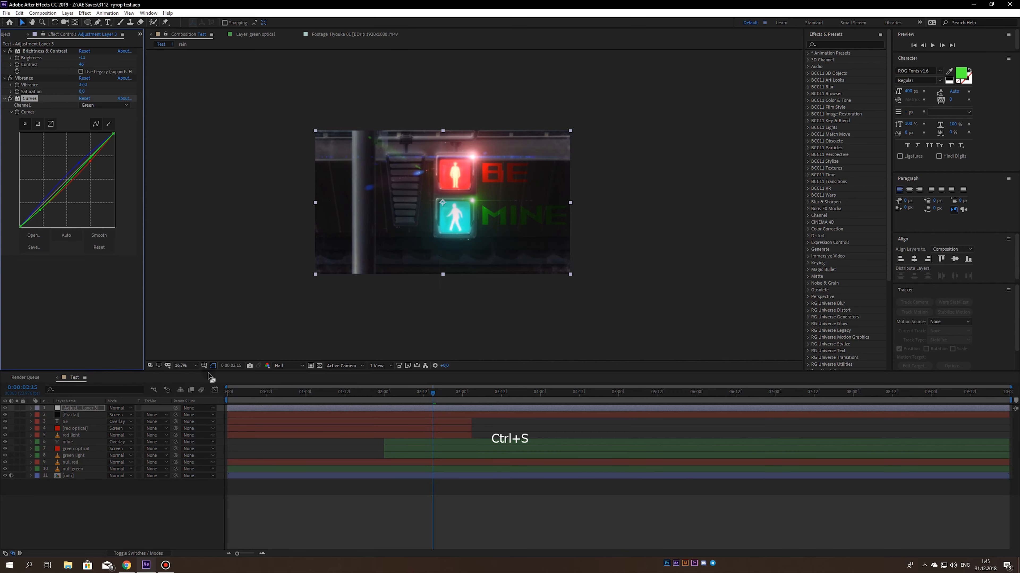
pyautogui.click(189, 367)
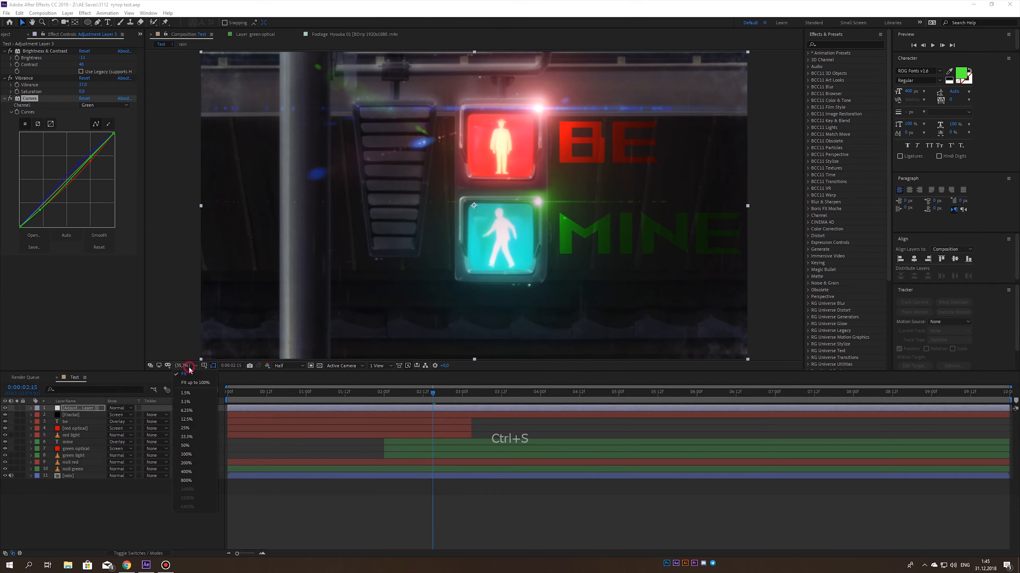
pyautogui.click(306, 256)
pyautogui.hotkey('ctrl', 's')
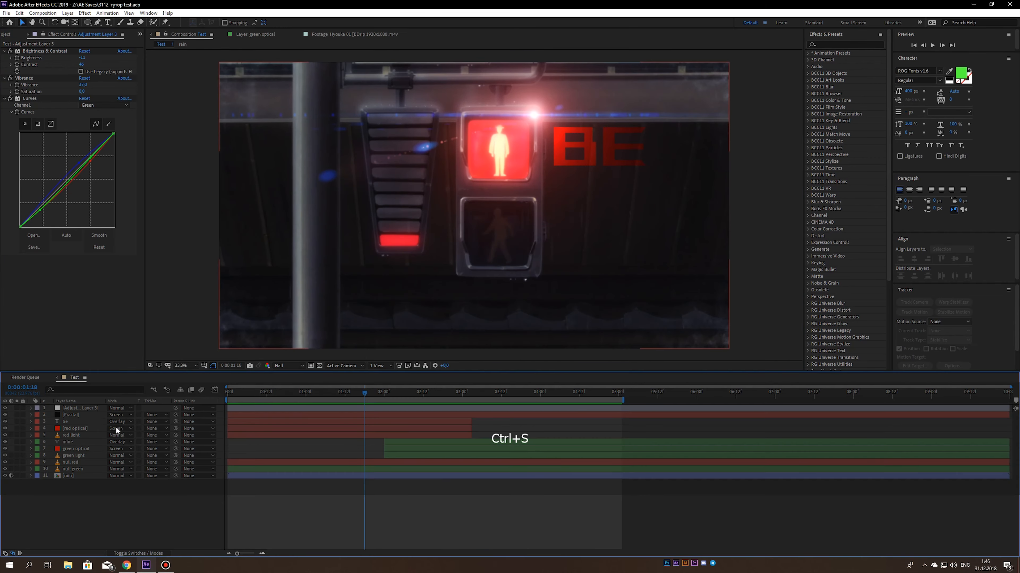
# - Add a wiggle(5,20) expression to the Optical Flares brightness of the red optical layer and preview the flicker
pyautogui.click(68, 428)
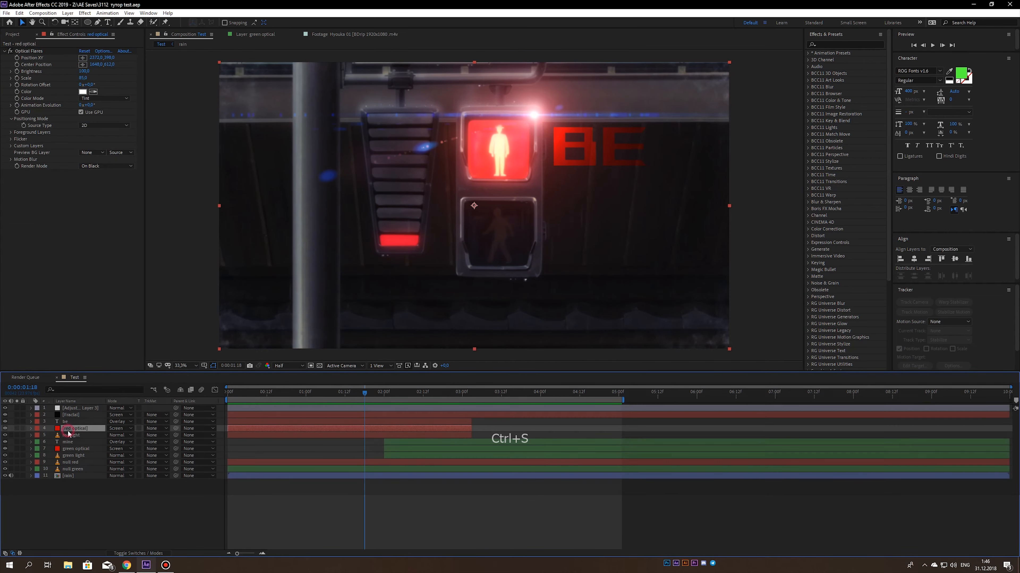
pyautogui.keyDown('alt'); pyautogui.click(16, 71); pyautogui.keyUp('alt')
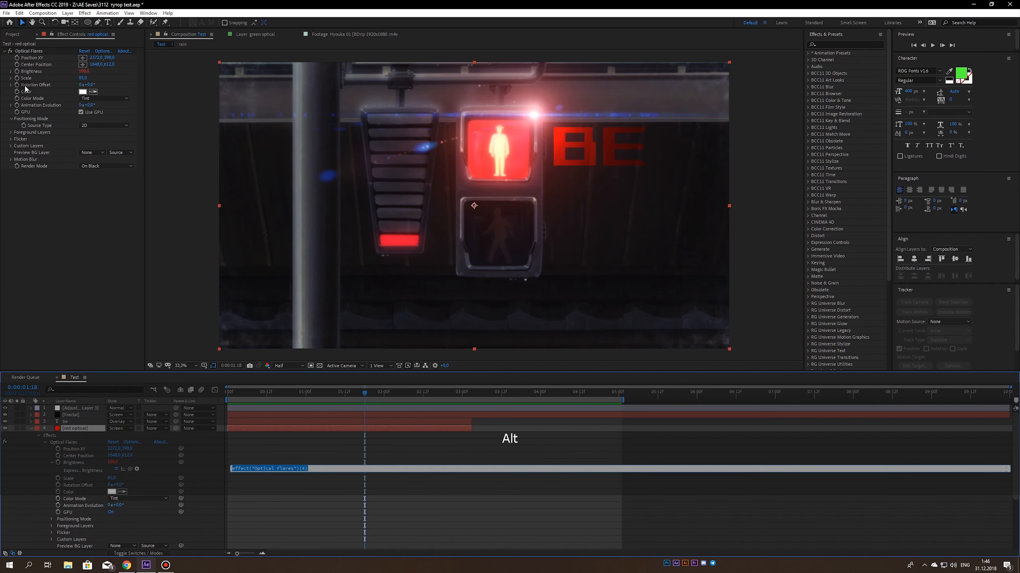
pyautogui.write('wiggle(5,20')
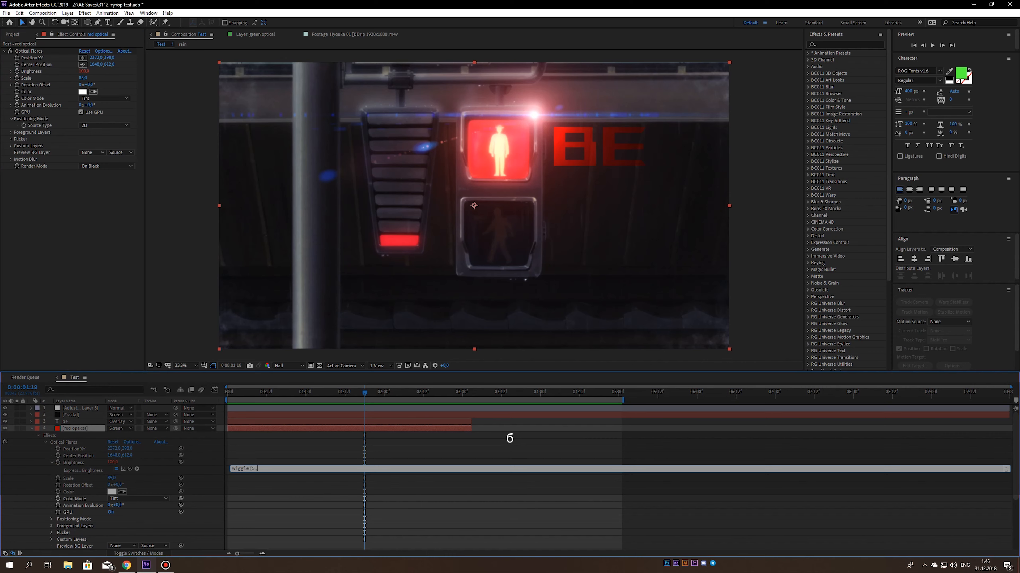
pyautogui.click(217, 456)
pyautogui.press('space')
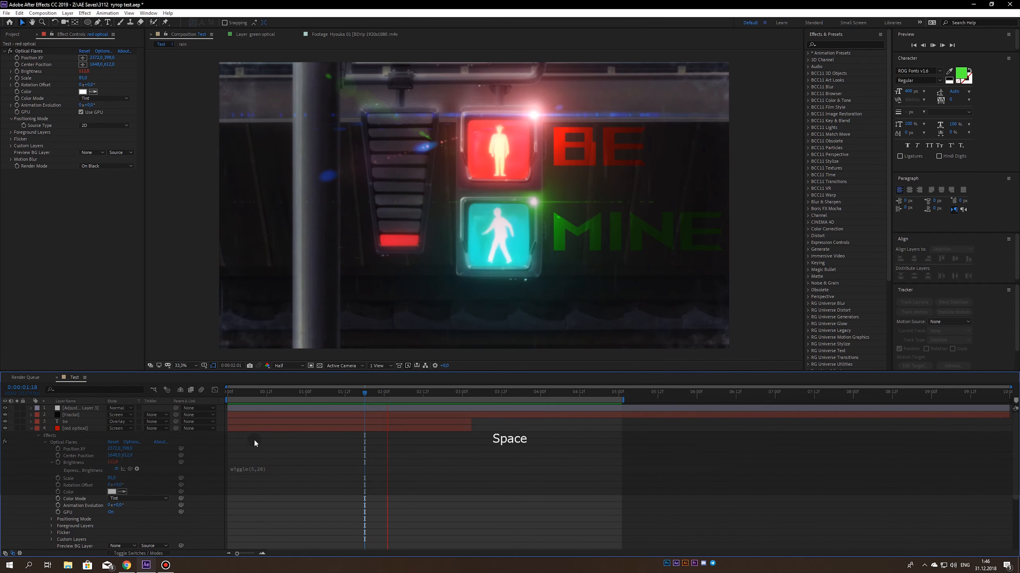
pyautogui.press('0')
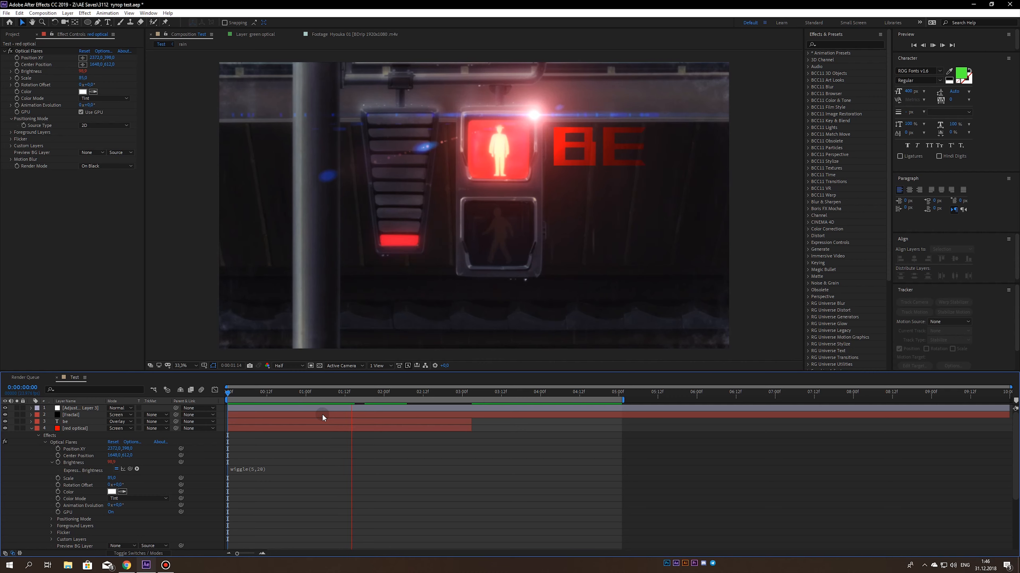
pyautogui.press('0')
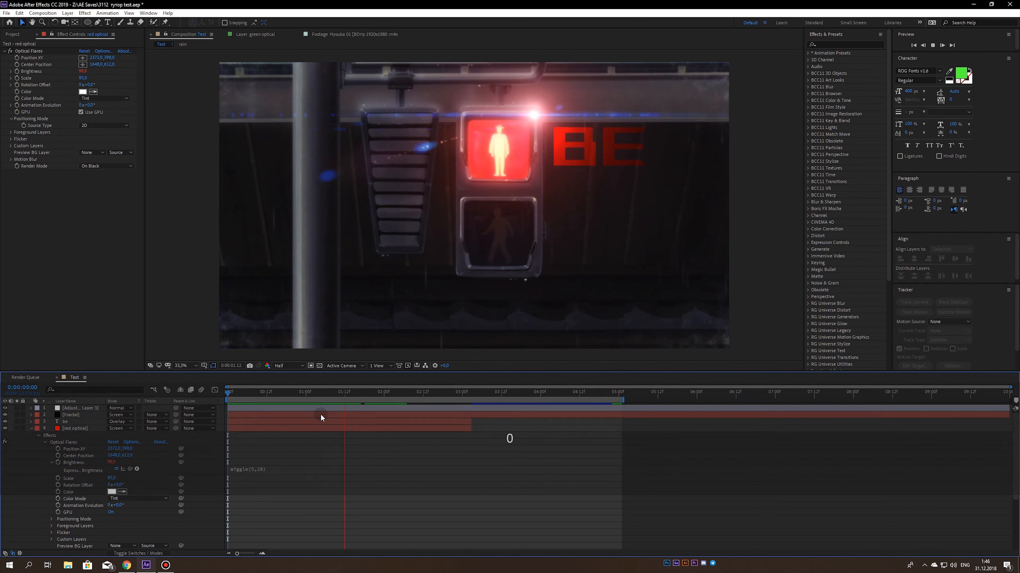
pyautogui.press('0')
pyautogui.press('0')
pyautogui.press('0')
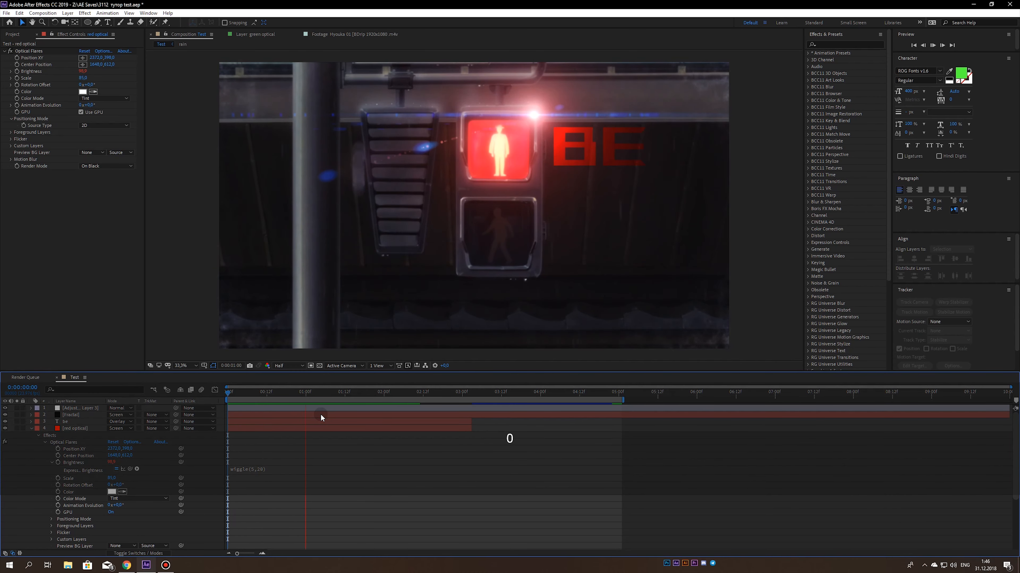
# - Change the red optical brightness expression to wiggle(1,10) and preview the flare
pyautogui.click(301, 390)
pyautogui.moveTo(302, 389); pyautogui.dragTo(355, 397)
pyautogui.click(257, 469)
pyautogui.moveTo(256, 468); pyautogui.dragTo(252, 469)
pyautogui.write('1,')
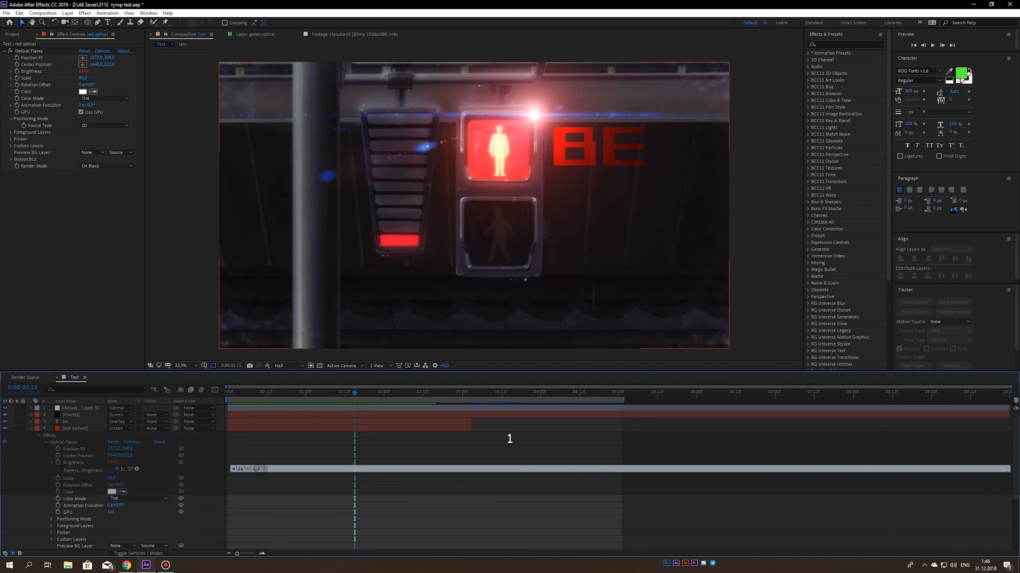
pyautogui.write('1')
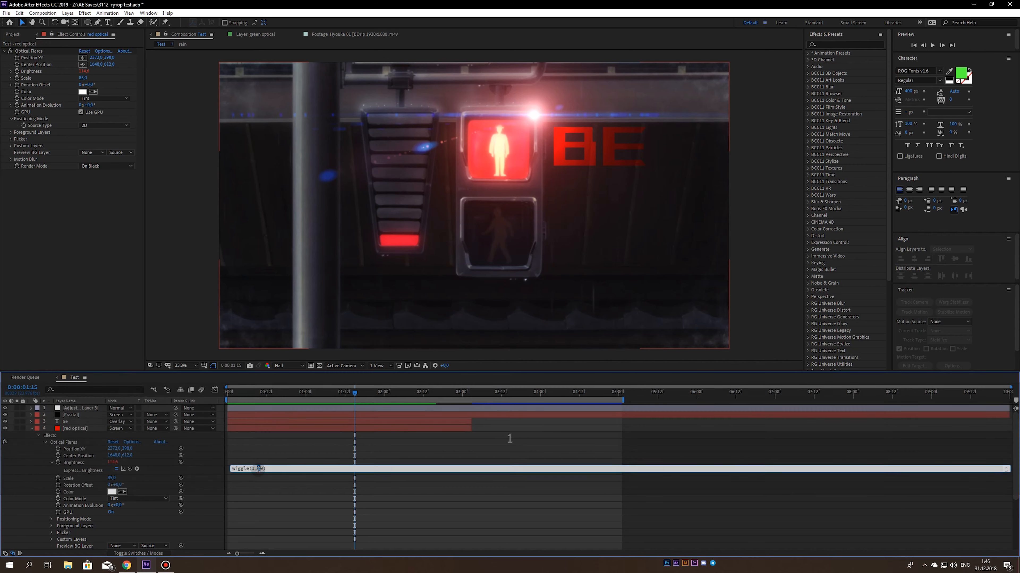
pyautogui.click(263, 398)
pyautogui.press('space')
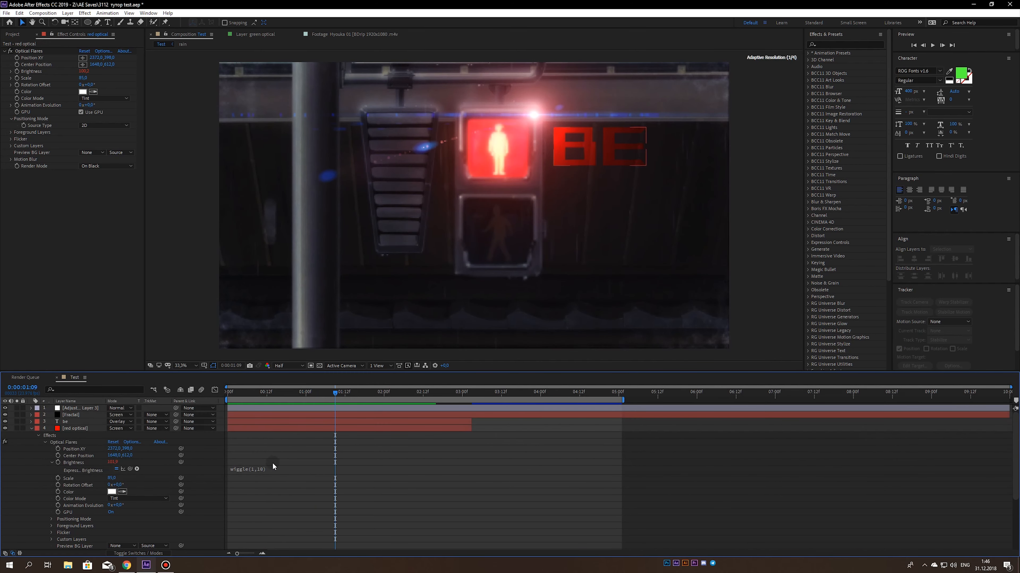
# - Try a wiggle(20,10) expression on the red optical brightness and preview it from the first frame
pyautogui.click(257, 469)
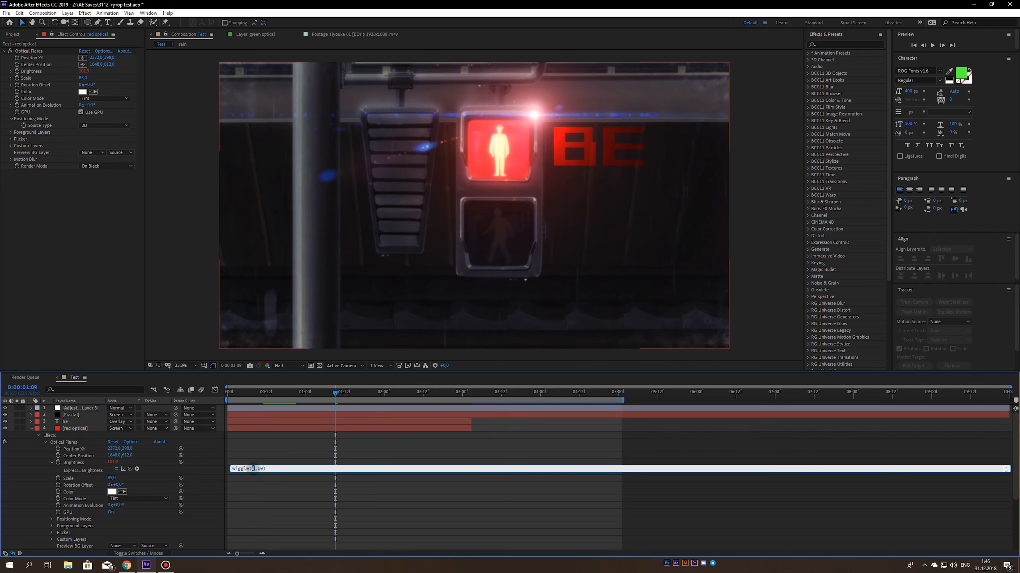
pyautogui.write('20')
pyautogui.moveTo(292, 396); pyautogui.dragTo(227, 402)
pyautogui.press('space')
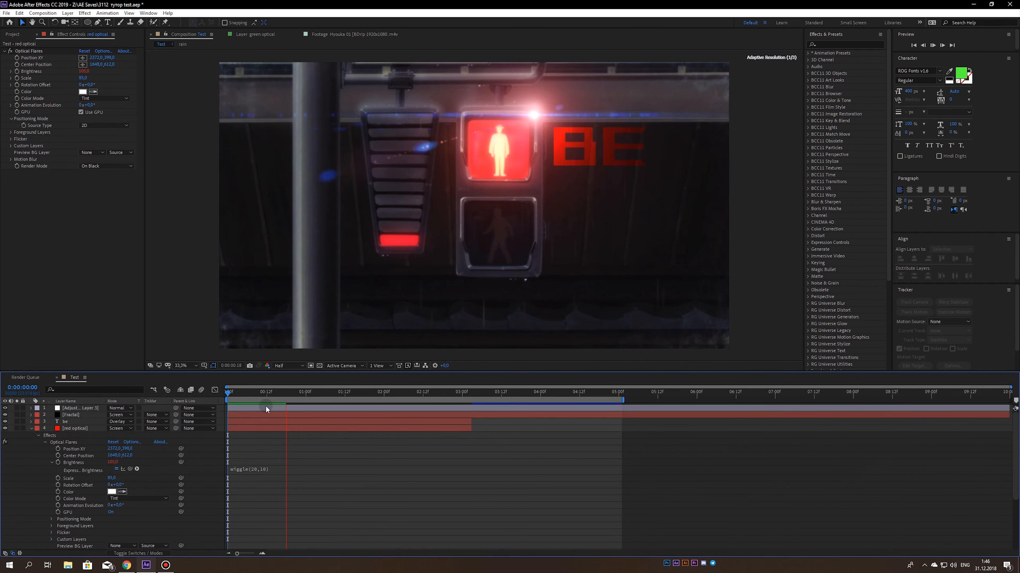
pyautogui.click(212, 472)
pyautogui.press('KP_0')
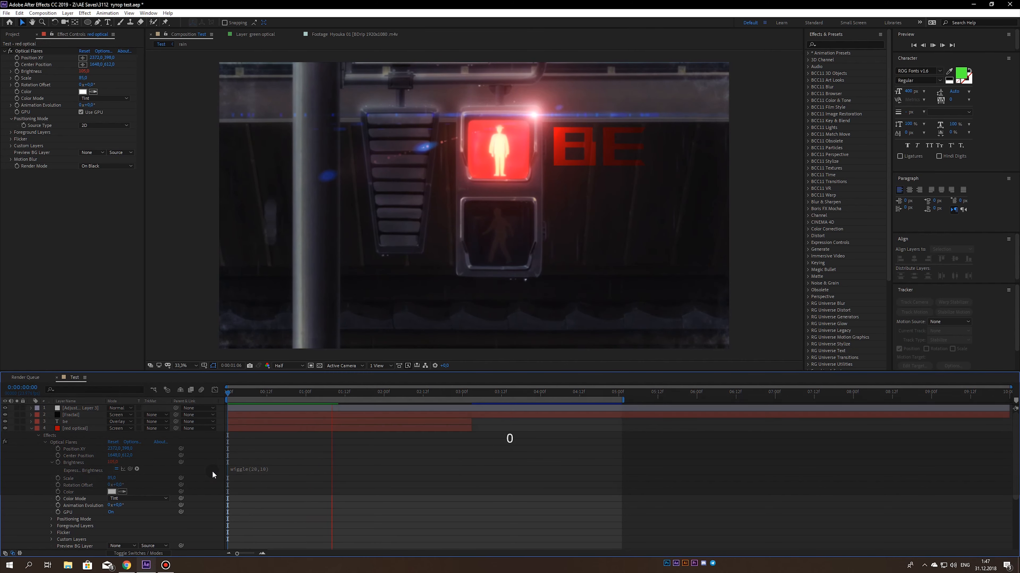
# - Set the red optical brightness expression to wiggle(10,10) and preview the flicker
pyautogui.click(243, 469)
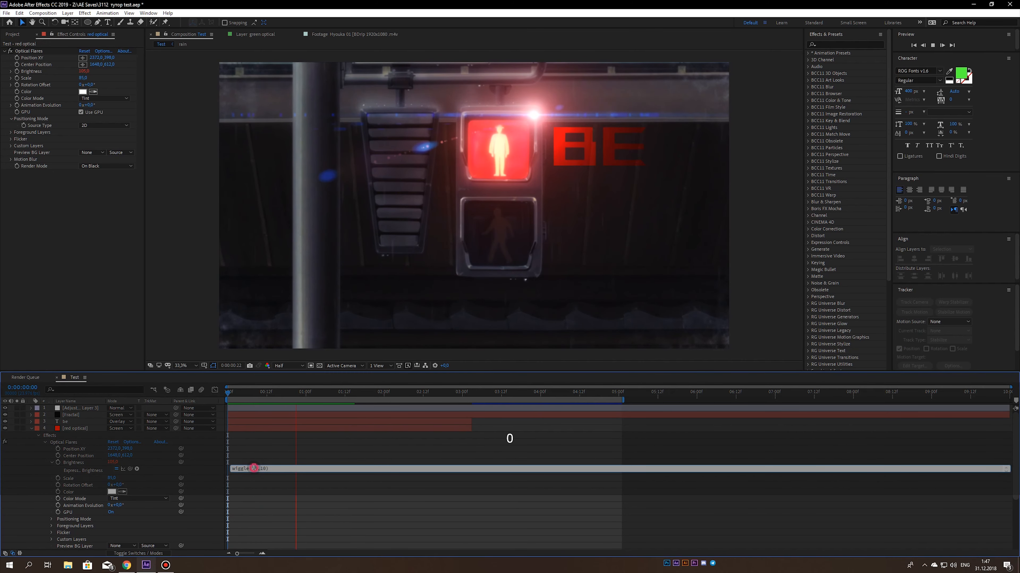
pyautogui.write('1')
pyautogui.click(244, 407)
pyautogui.press('space')
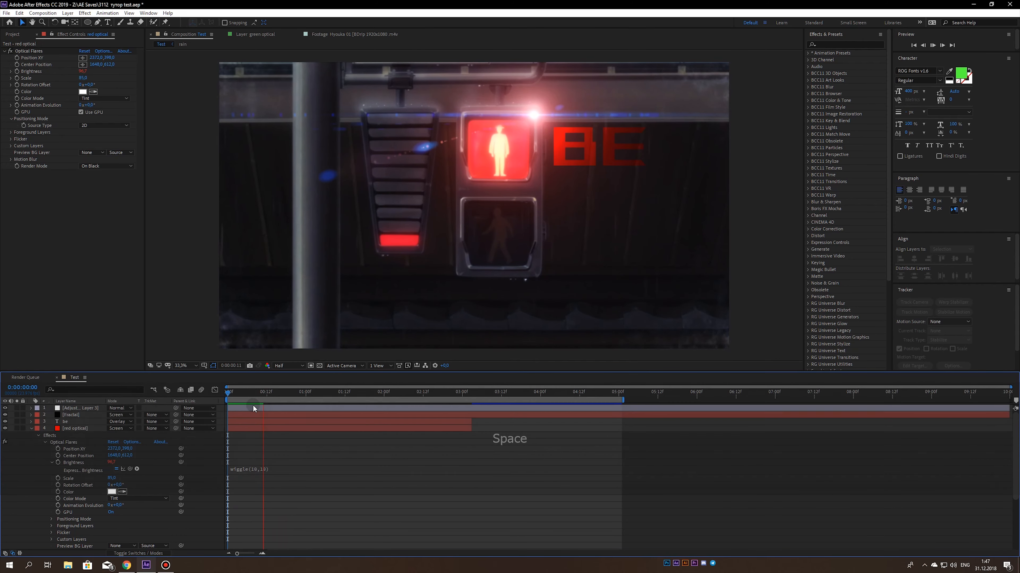
pyautogui.press('0')
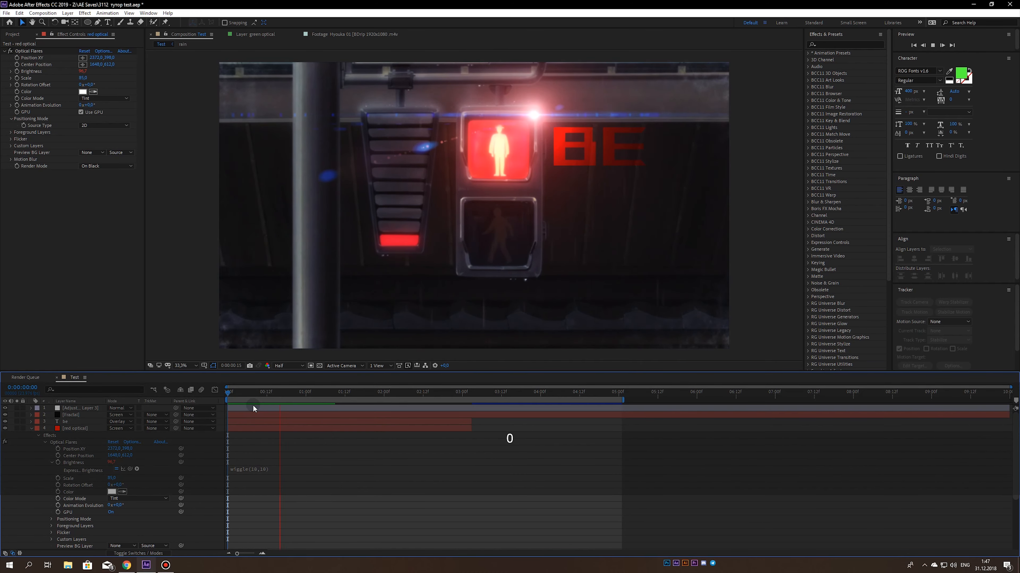
# - Copy the wiggle(10,10) expression from the red optical layer to the Optical Flares brightness of the green optical layer
pyautogui.click(246, 469)
pyautogui.hotkey('ctrl', 'c')
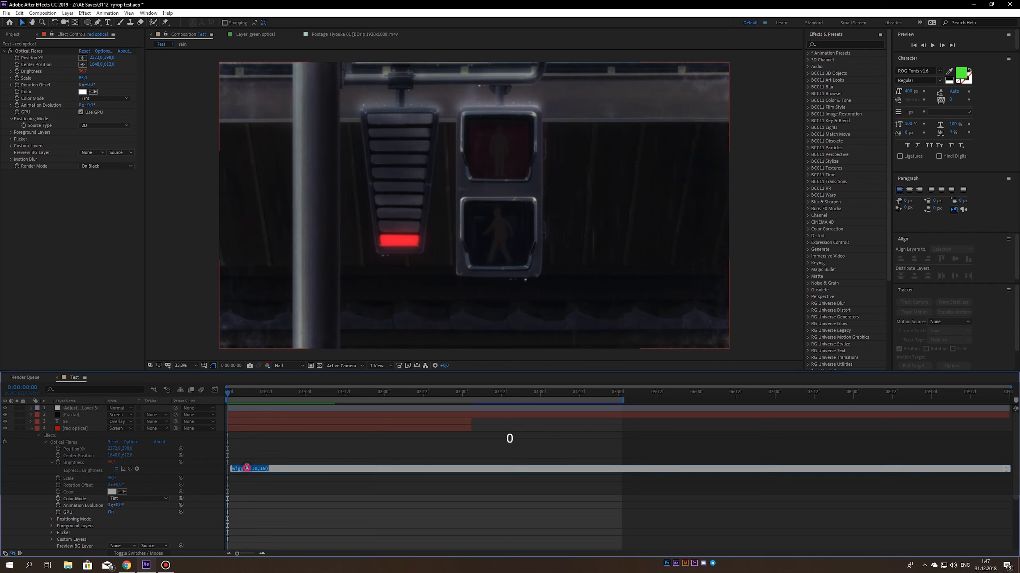
pyautogui.click(31, 428)
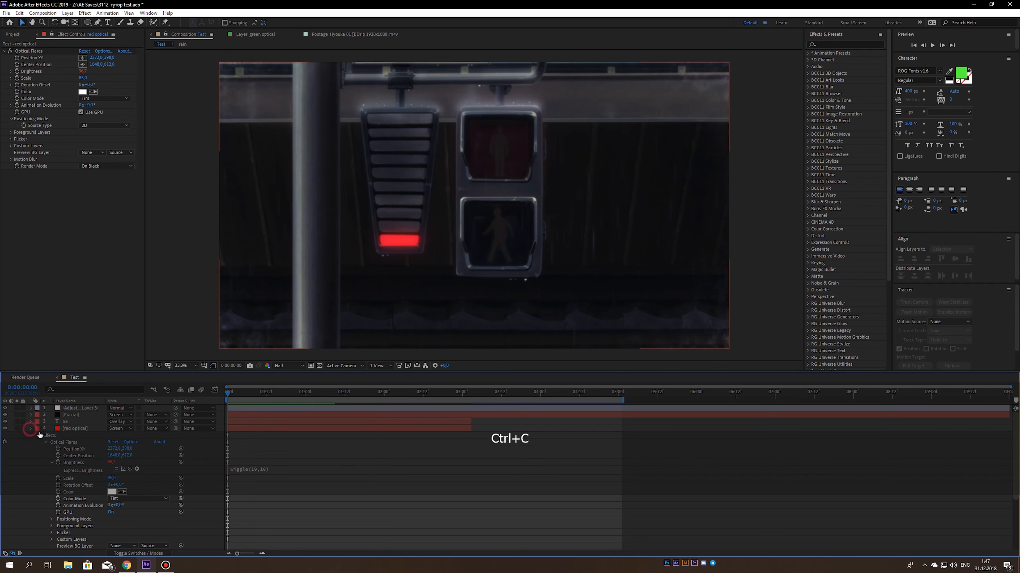
pyautogui.click(69, 450)
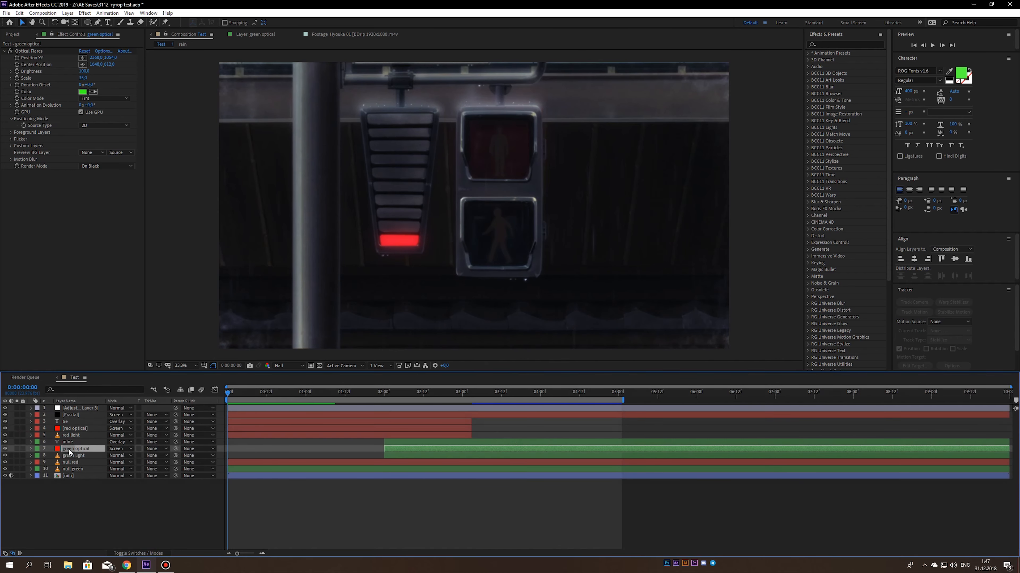
pyautogui.press('u')
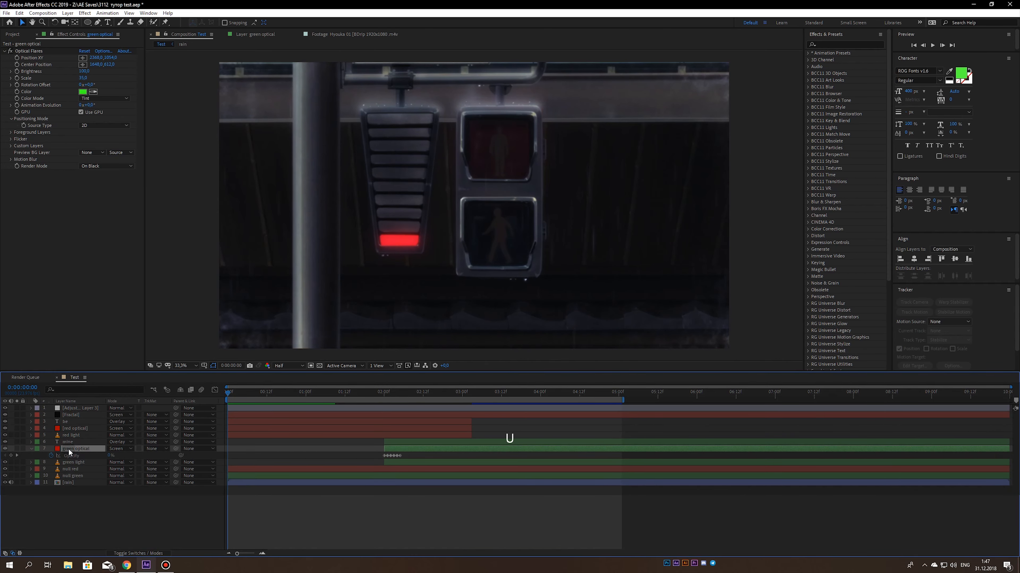
pyautogui.keyDown('alt'); pyautogui.click(17, 71); pyautogui.keyUp('alt')
pyautogui.hotkey('ctrl', 'v')
pyautogui.click(210, 461)
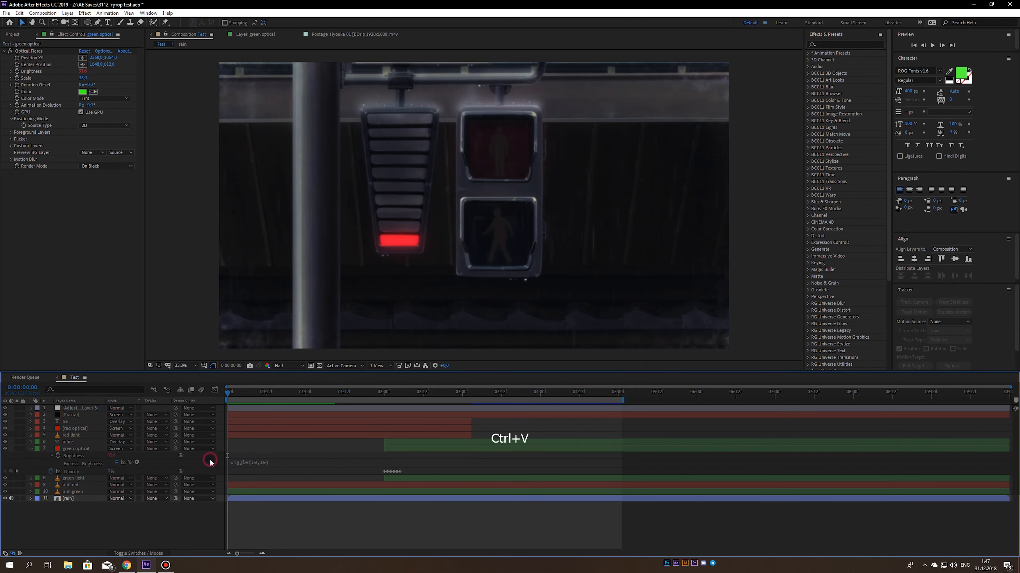
# - Save the project and preview the finished composition from the start
pyautogui.hotkey('ctrl', 's')
pyautogui.press('0')
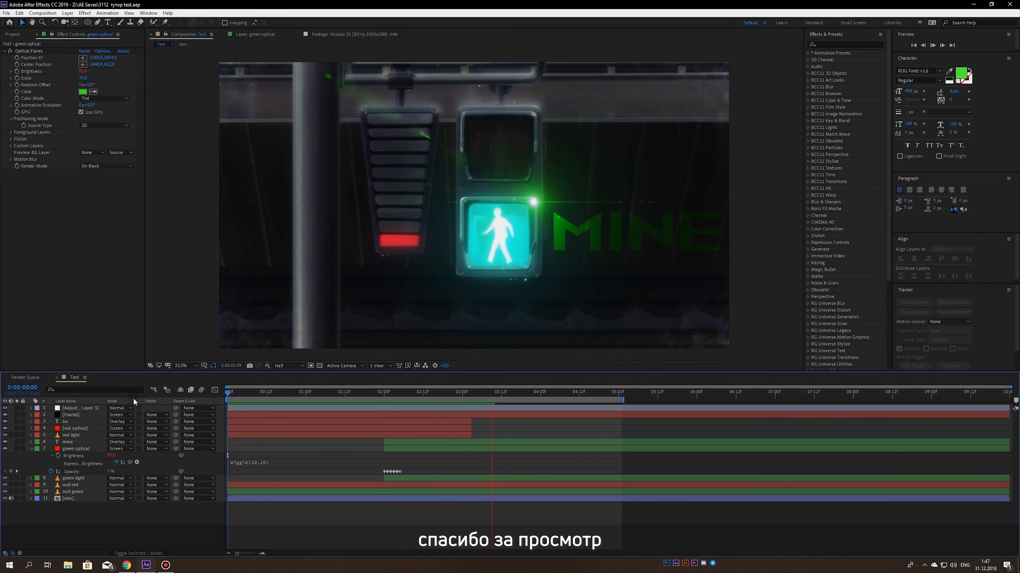
pyautogui.press('KP_0')
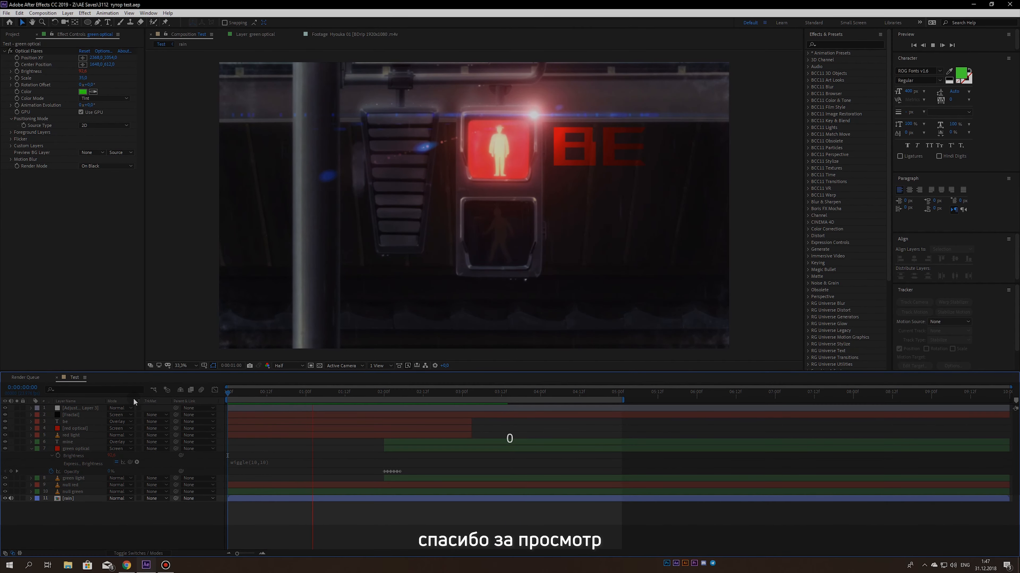